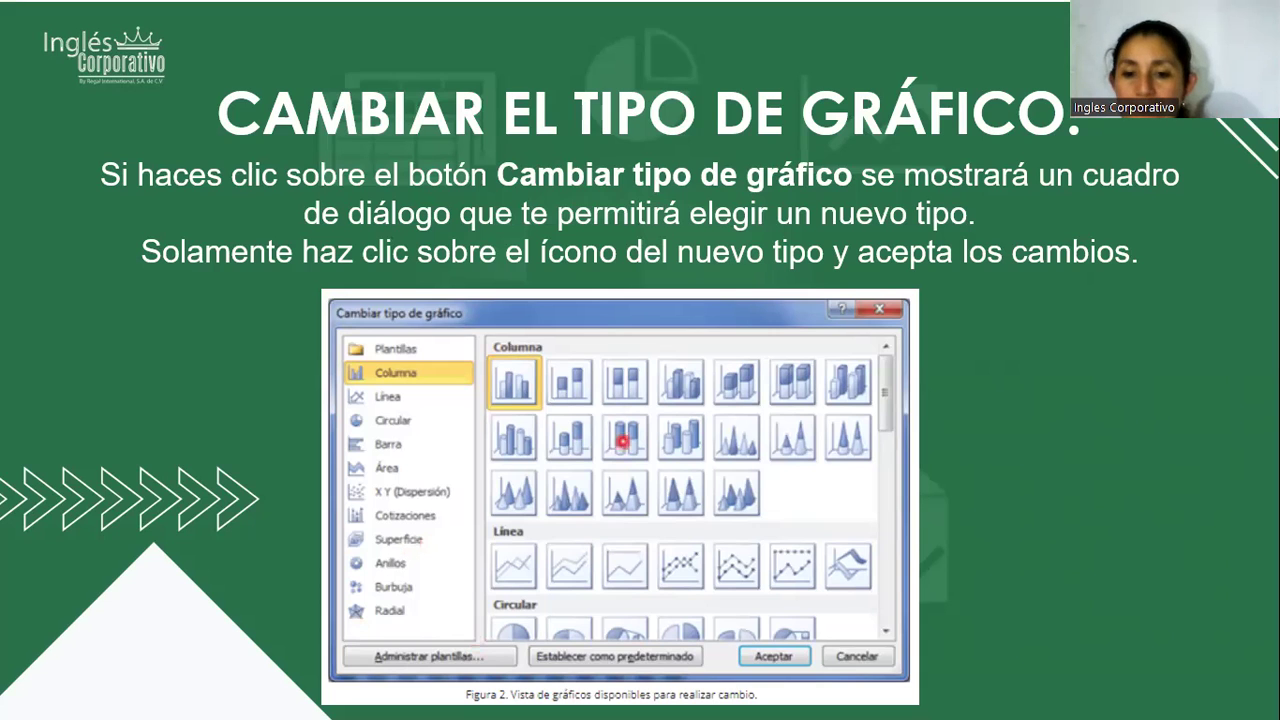
Advance through the remaining slides on changing the chart type and adding a chart title, and end the presentation
left_click(866, 396)
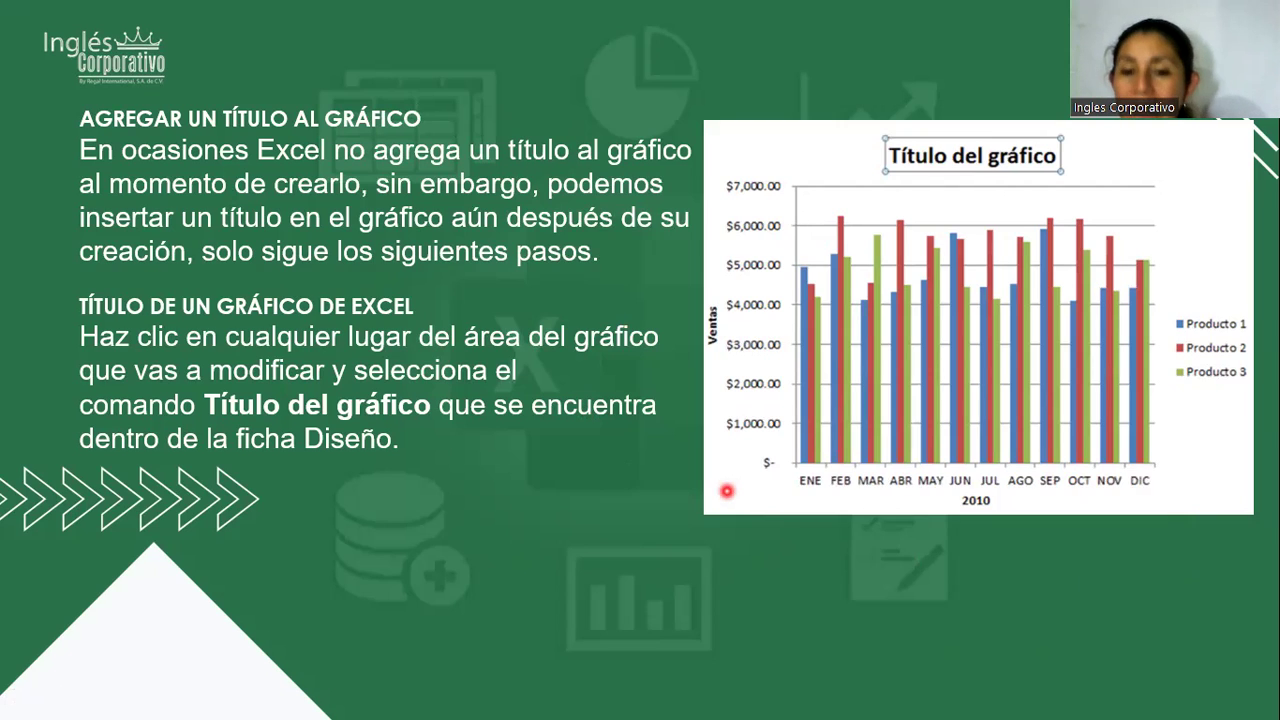
left_click(630, 521)
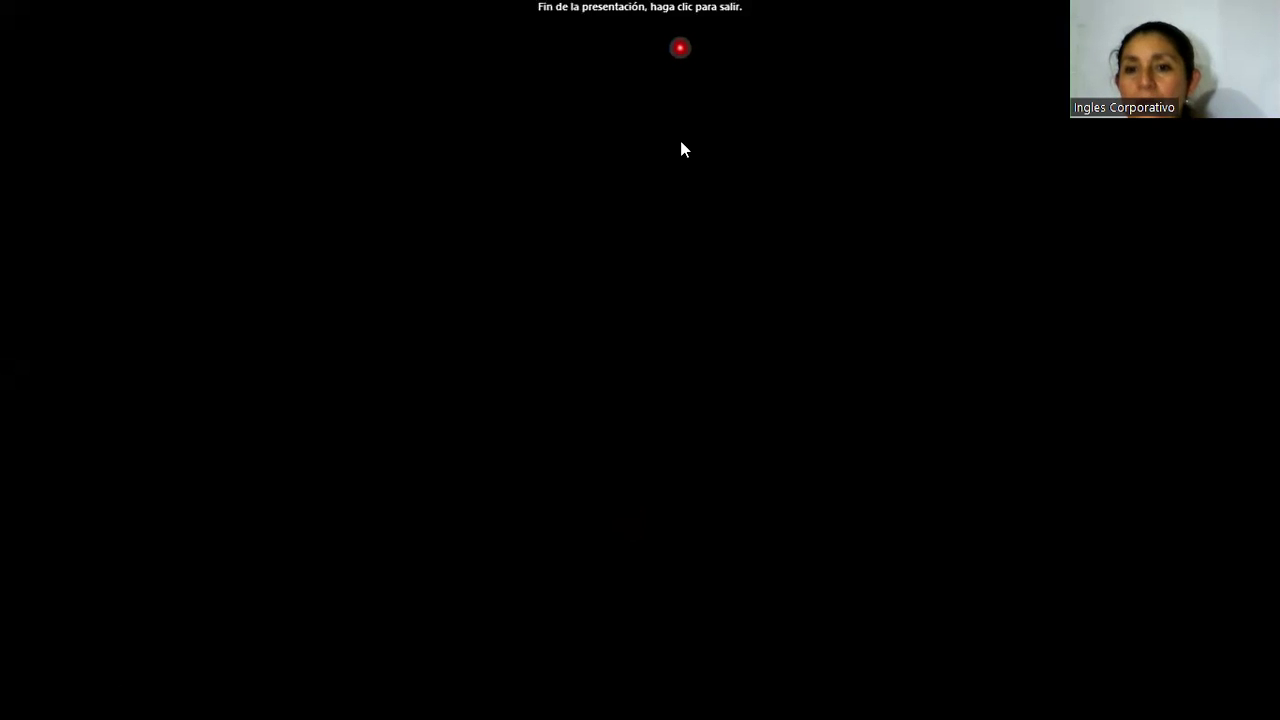
left_click(681, 142)
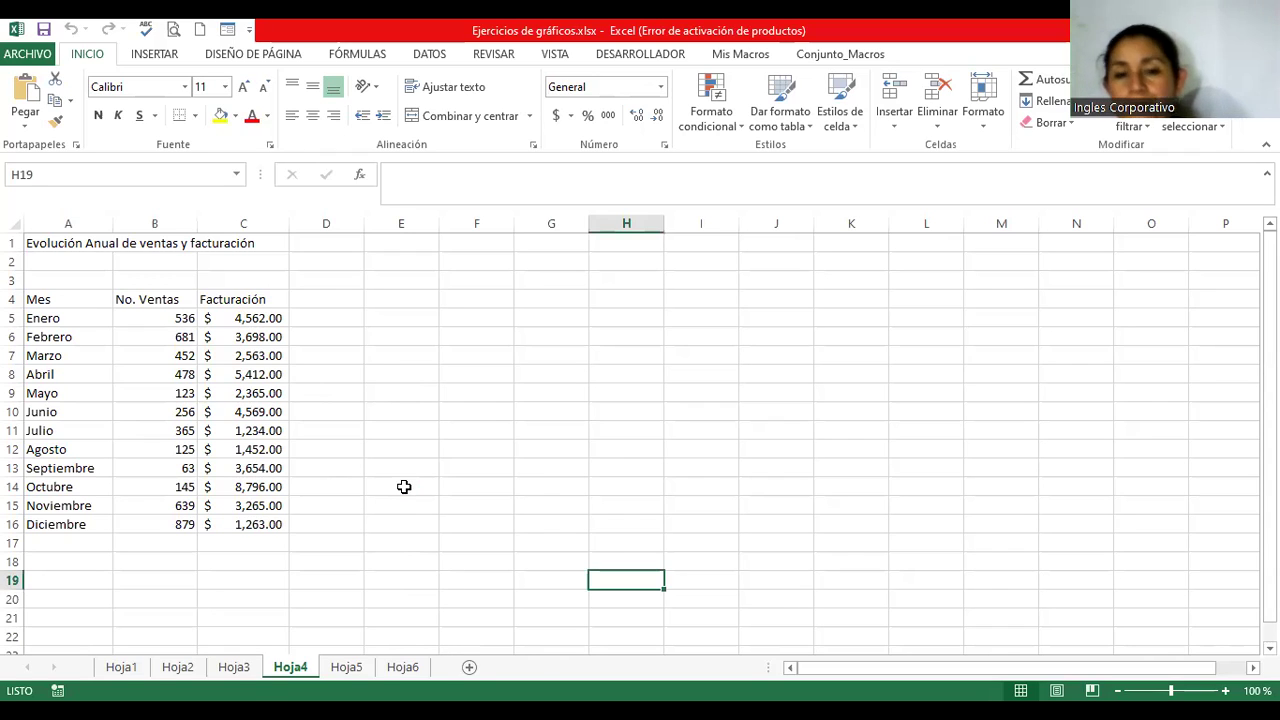
Examine the monthly sales and billing table on Hoja4 and the empty cell area beside it for a chart
scroll(404, 487, "up", 2)
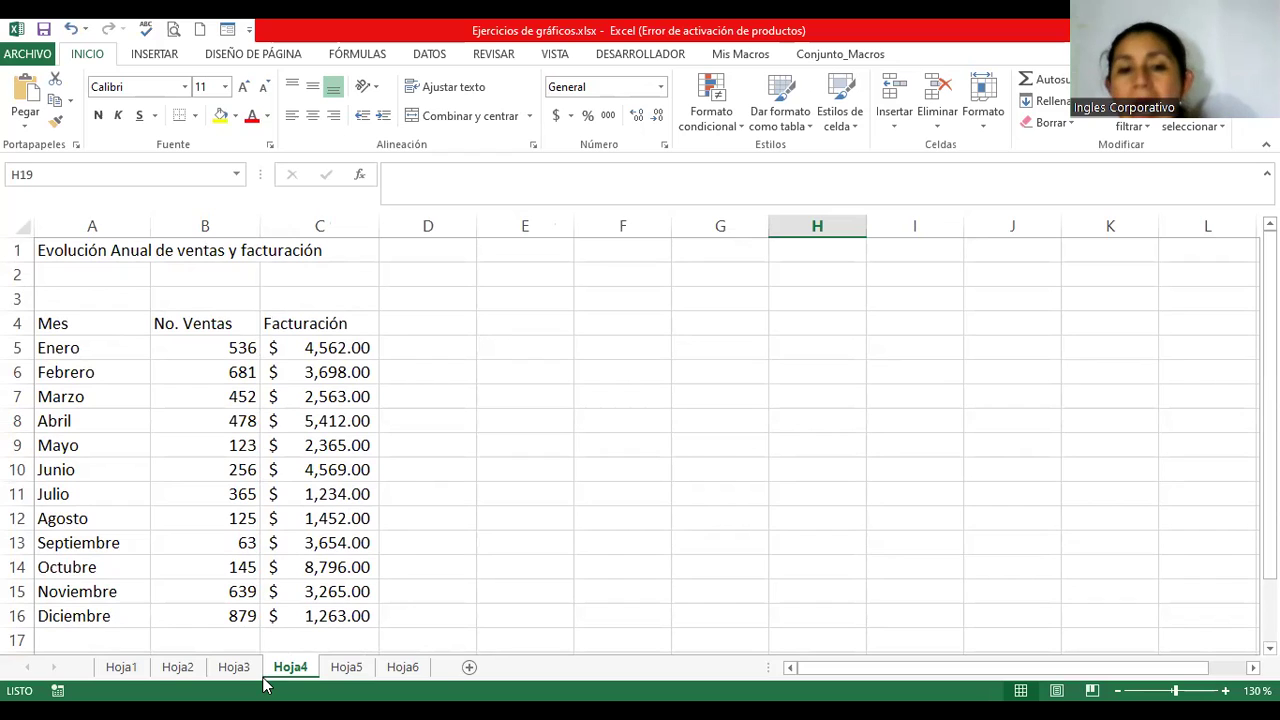
left_click(268, 377)
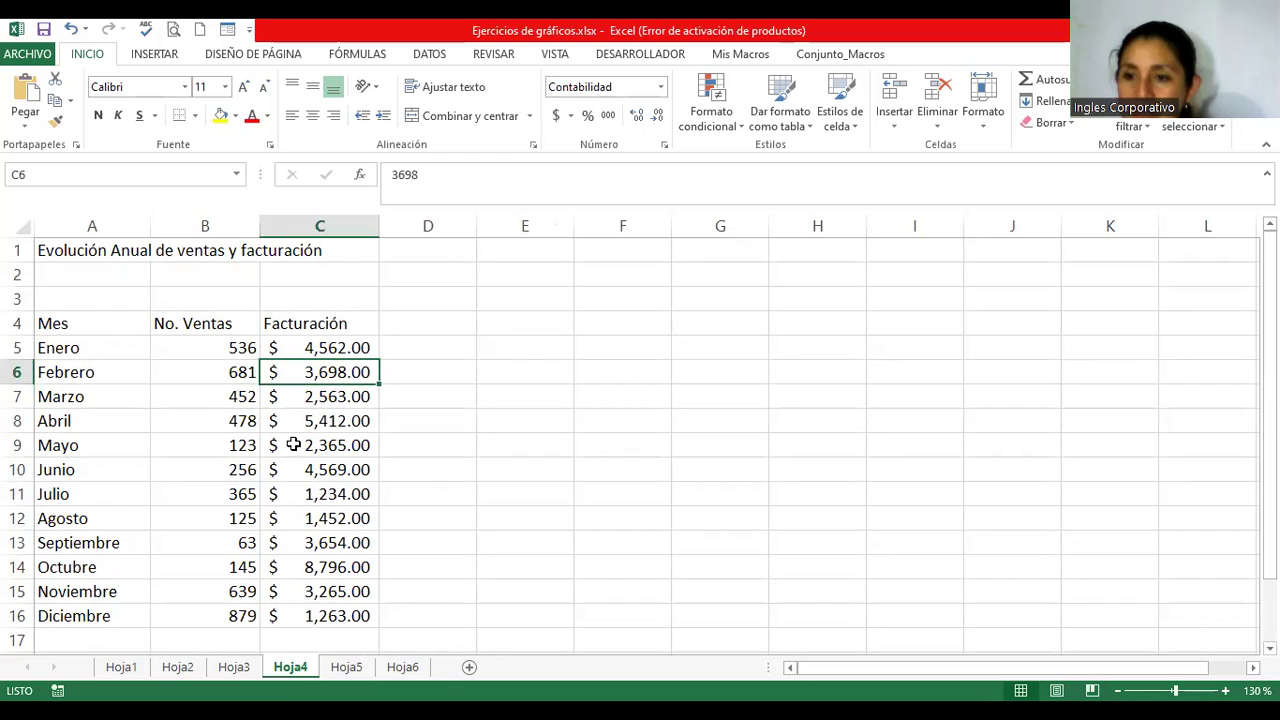
left_click_drag(603, 318, 934, 536)
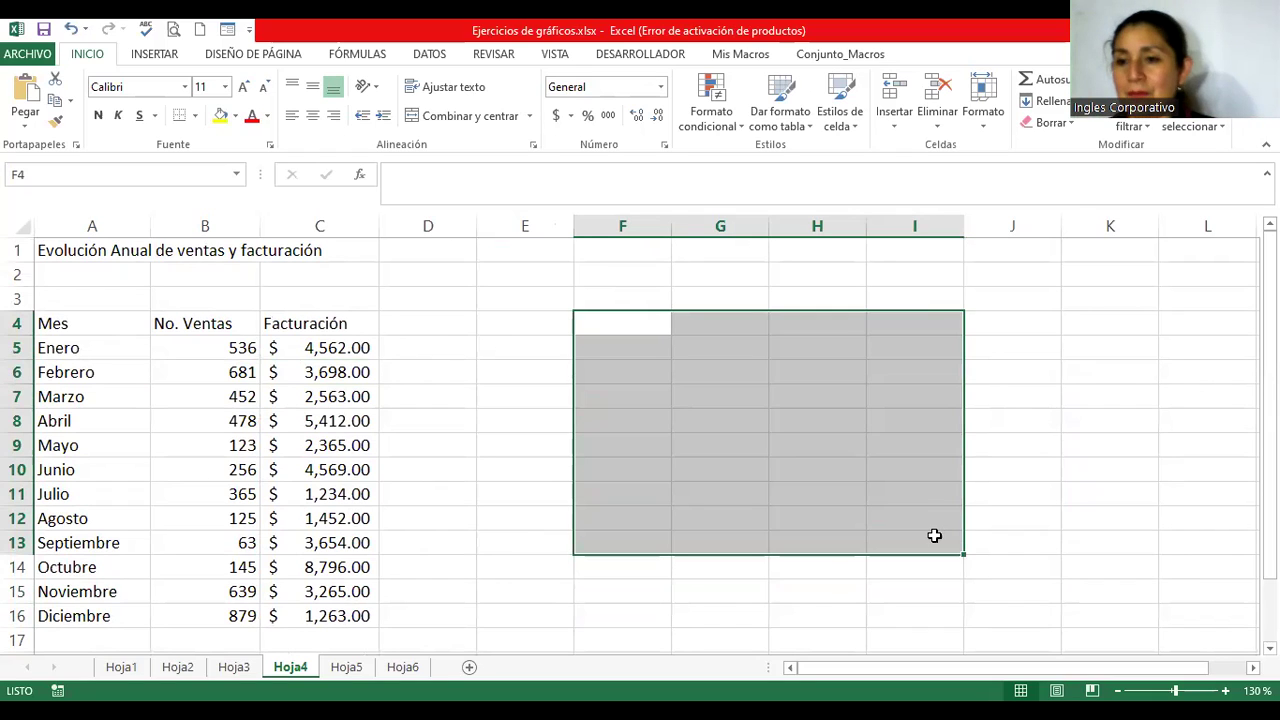
left_click(793, 404)
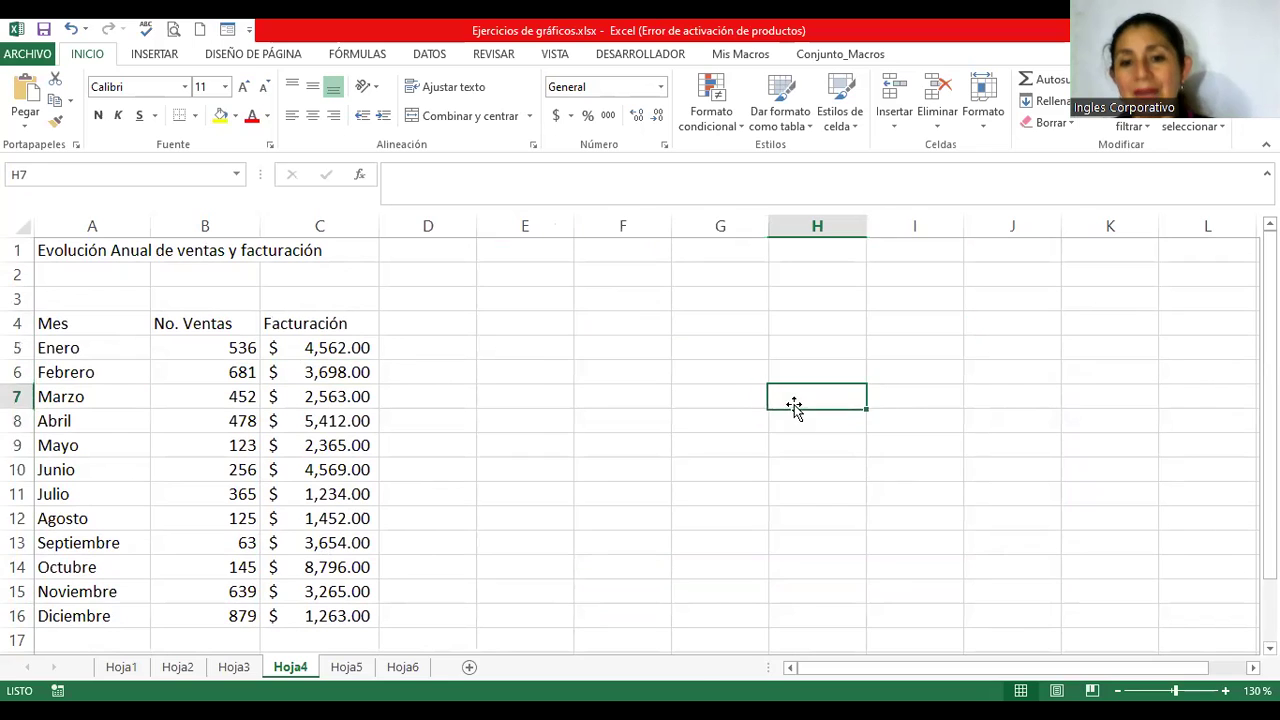
left_click_drag(106, 322, 337, 626)
left_click(130, 421)
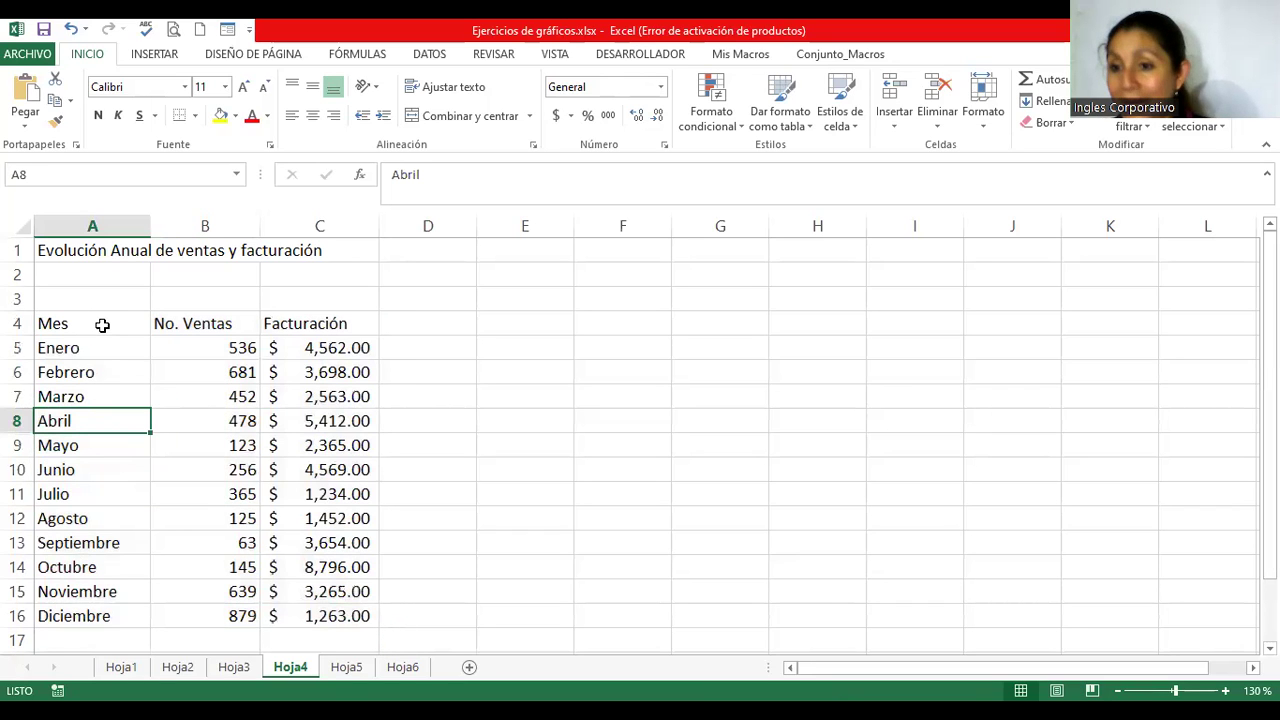
left_click(323, 346)
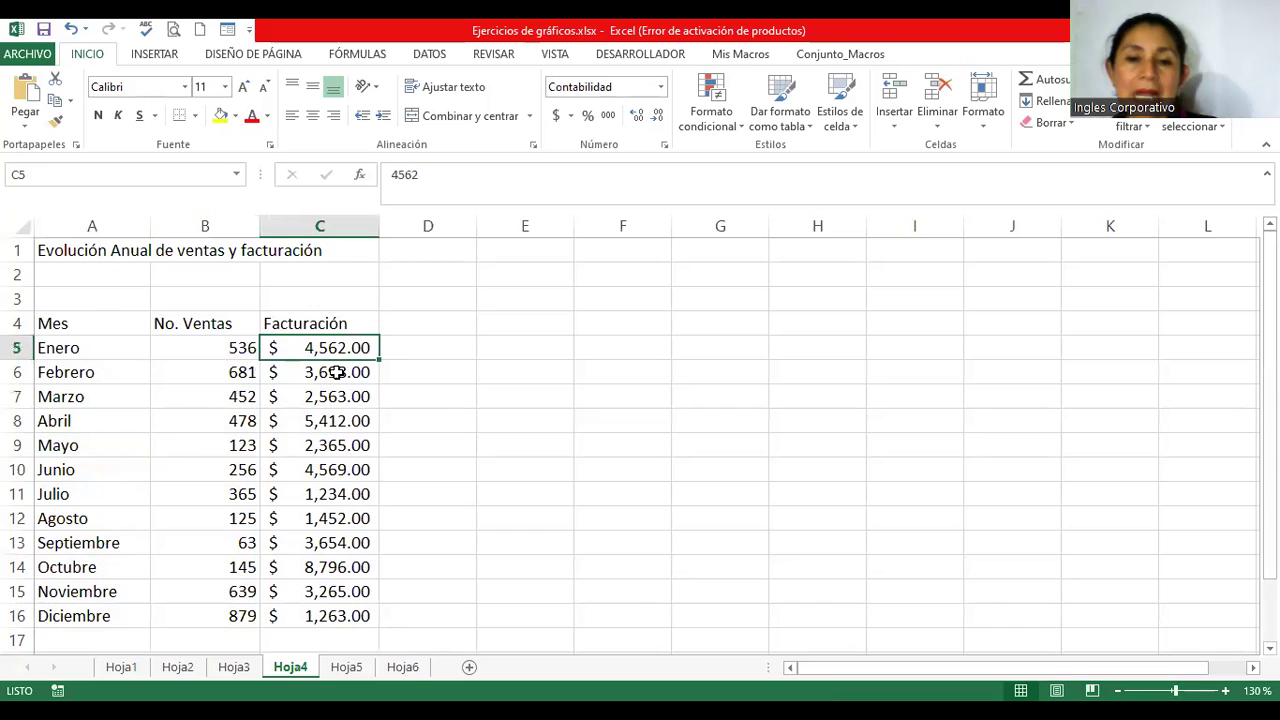
left_click(340, 374)
left_click(331, 400)
left_click(331, 425)
left_click(333, 446)
left_click(337, 490)
left_click(337, 510)
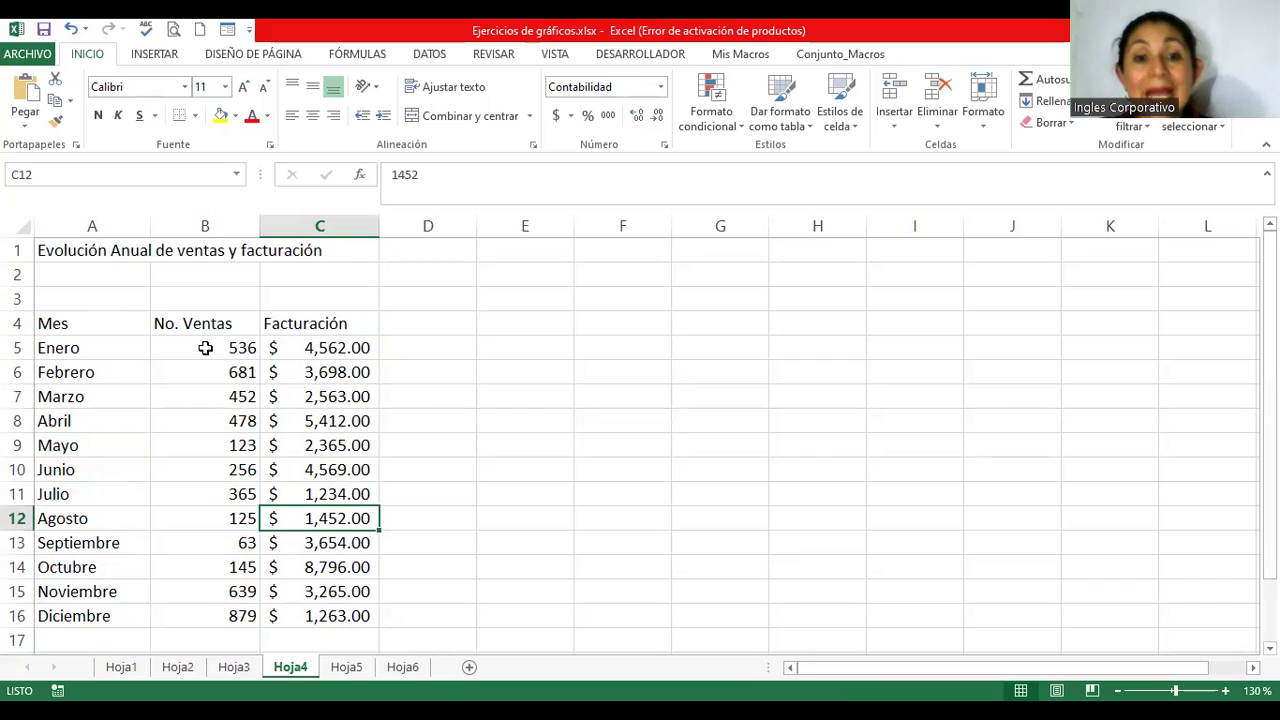
left_click_drag(203, 348, 203, 621)
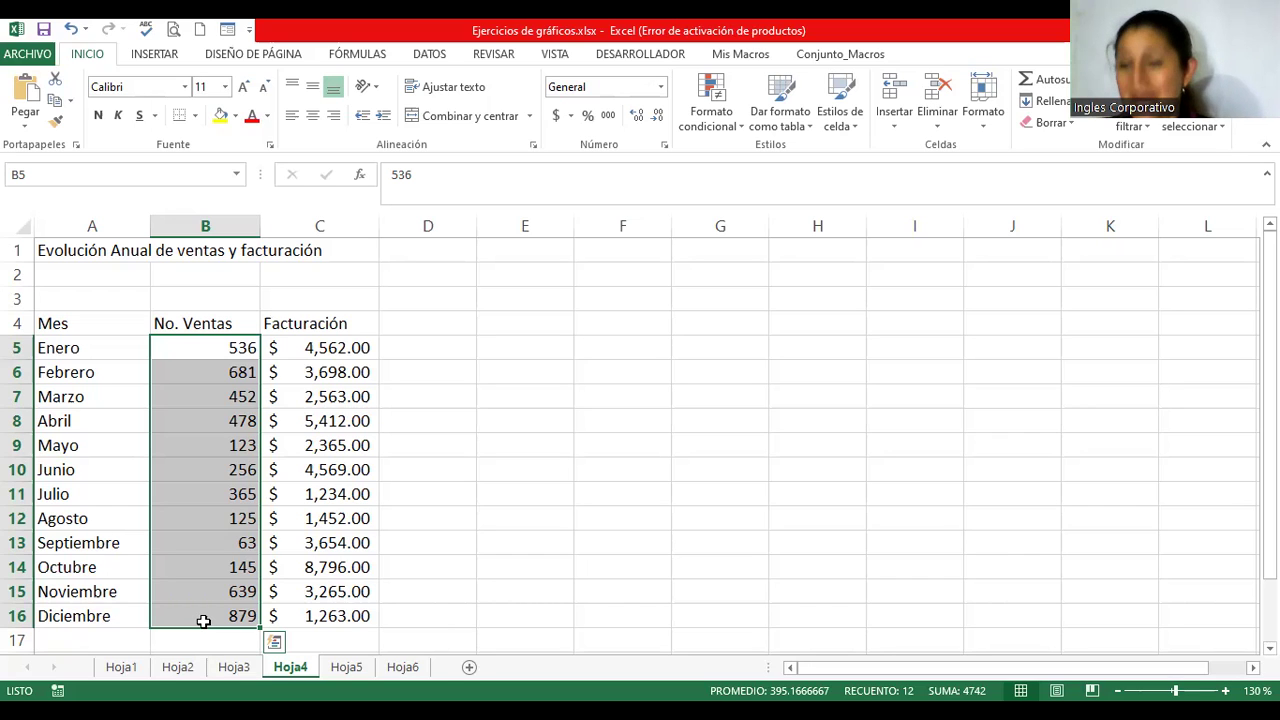
left_click_drag(524, 323, 1017, 560)
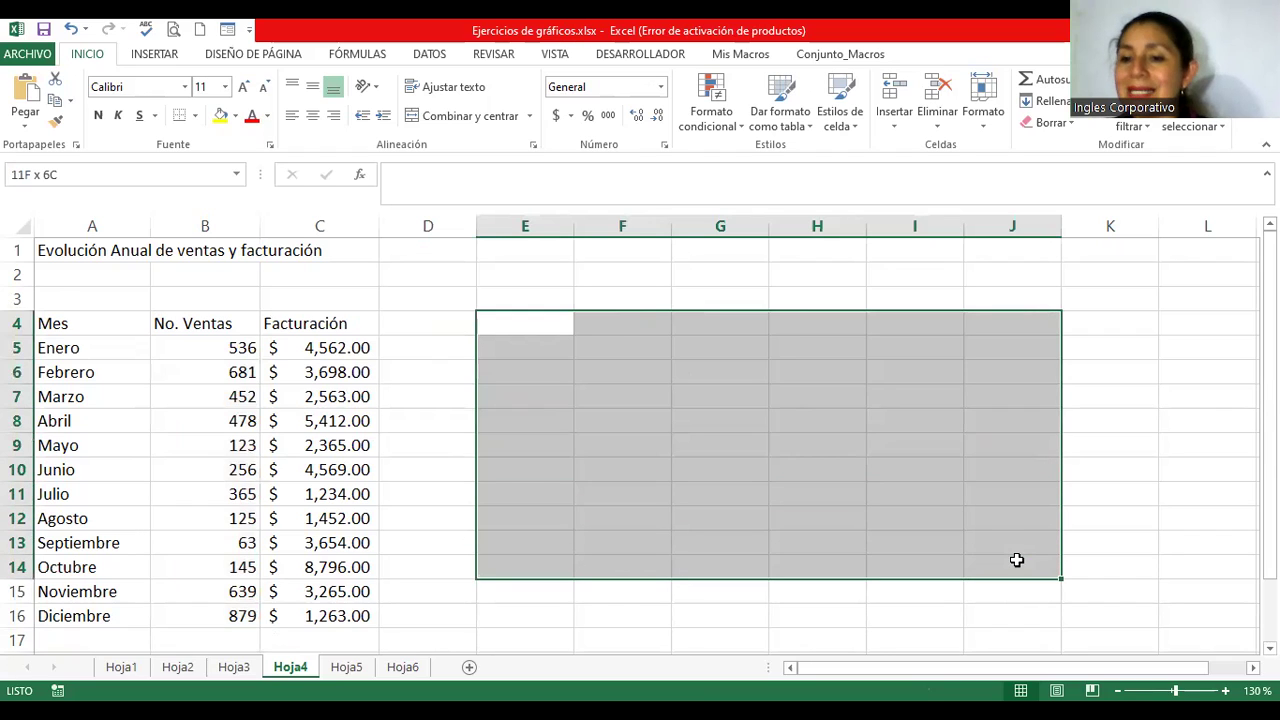
left_click_drag(1017, 560, 1017, 560)
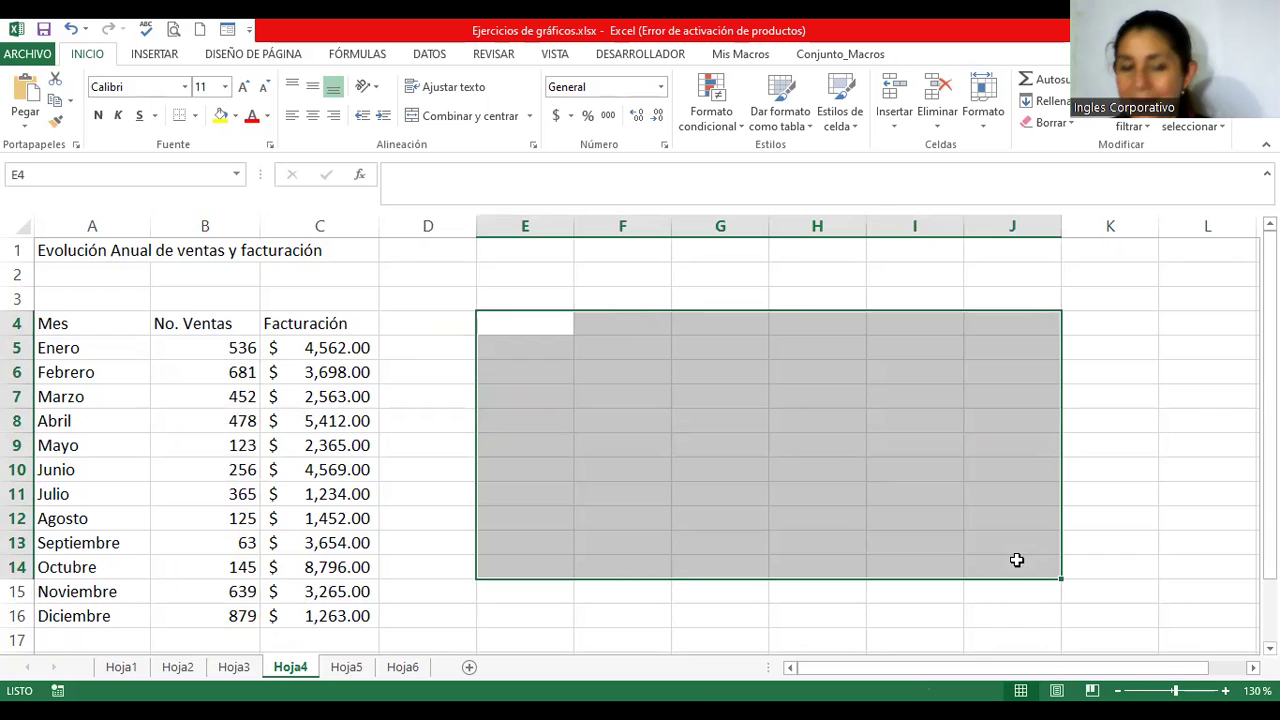
Insert a 3-D column chart (Columna 3D) from the Mes and Facturación data in A4:A16 and C4:C16
left_click(124, 329)
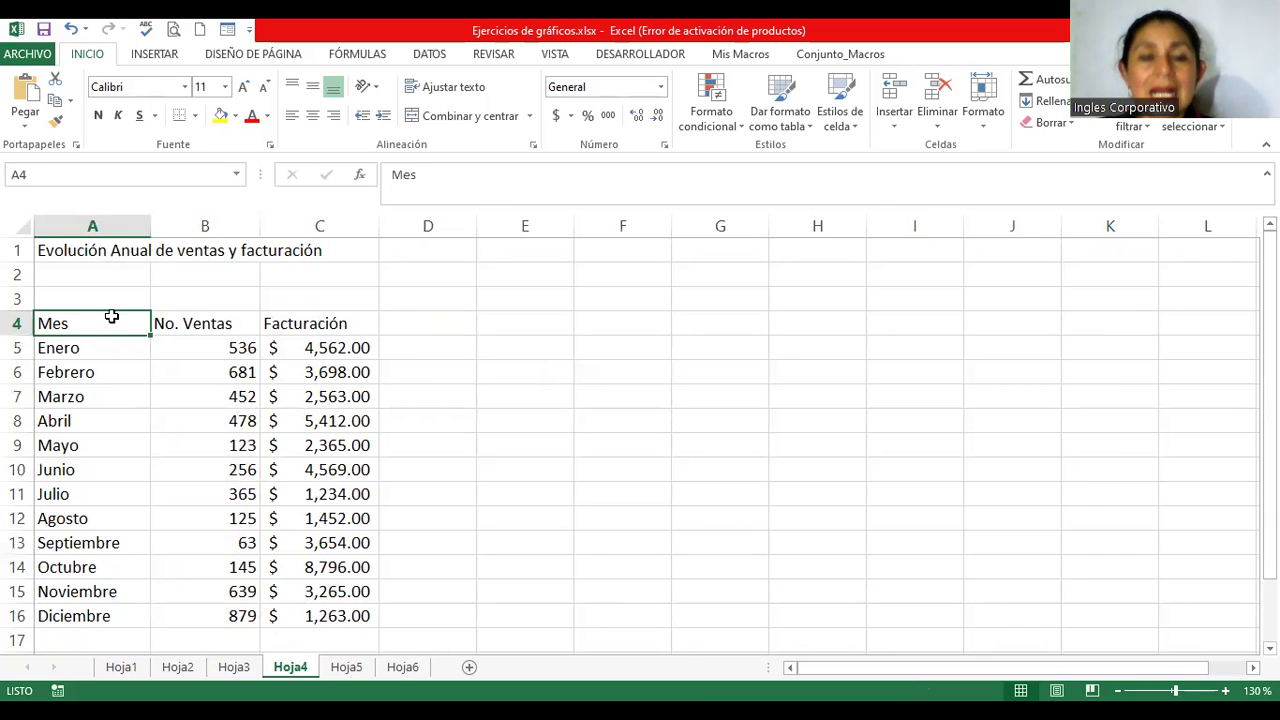
left_click_drag(109, 320, 107, 616)
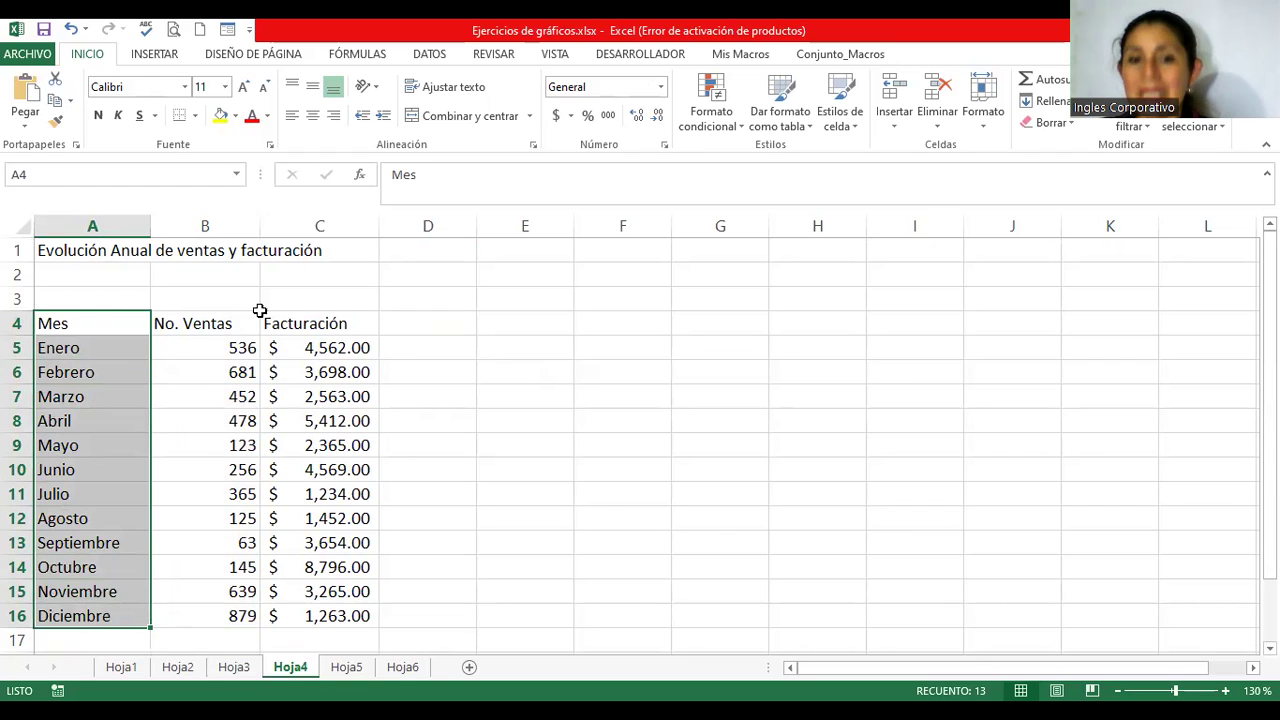
left_click_drag(297, 322, 310, 617)
left_click_drag(62, 321, 73, 608)
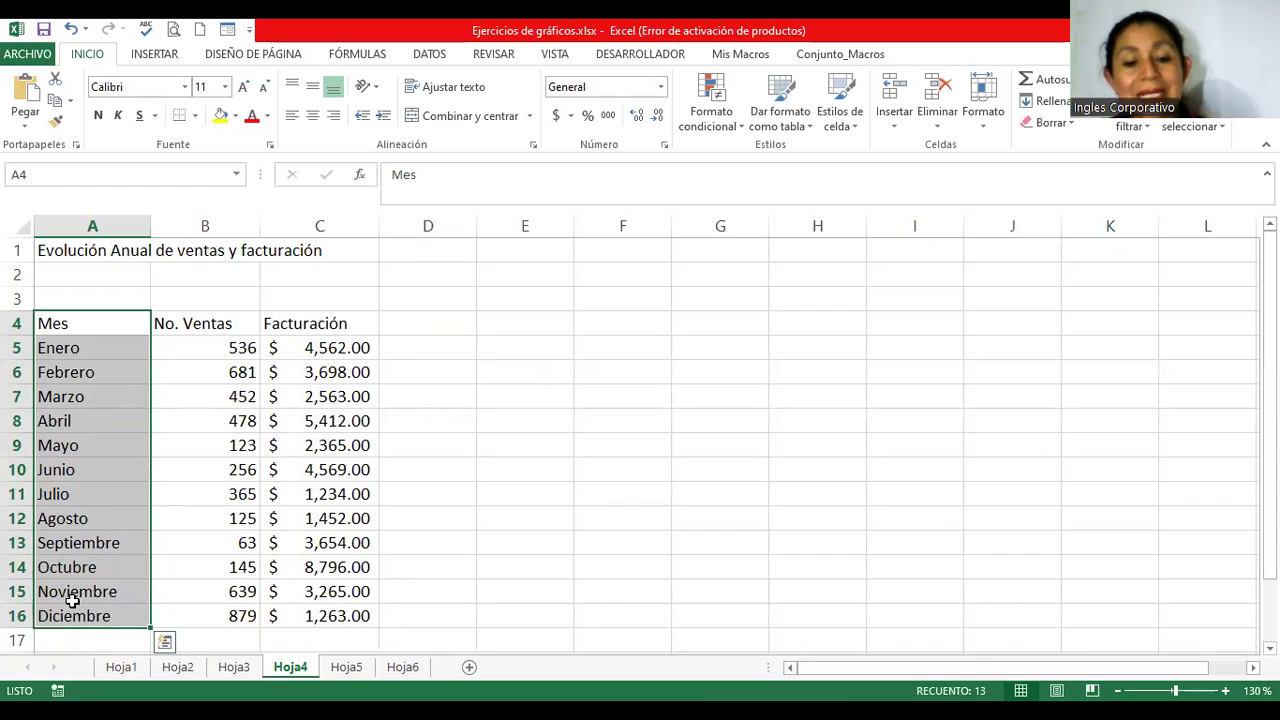
left_click_drag(323, 329, 339, 622)
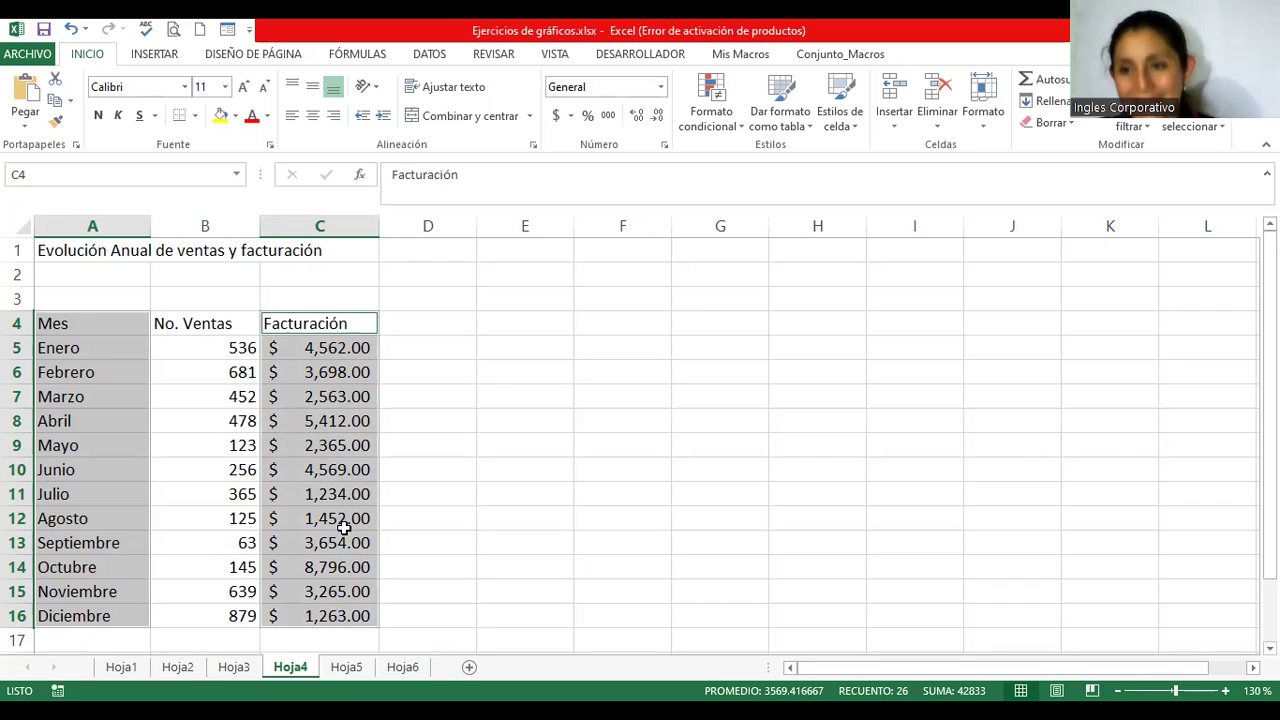
left_click(172, 54)
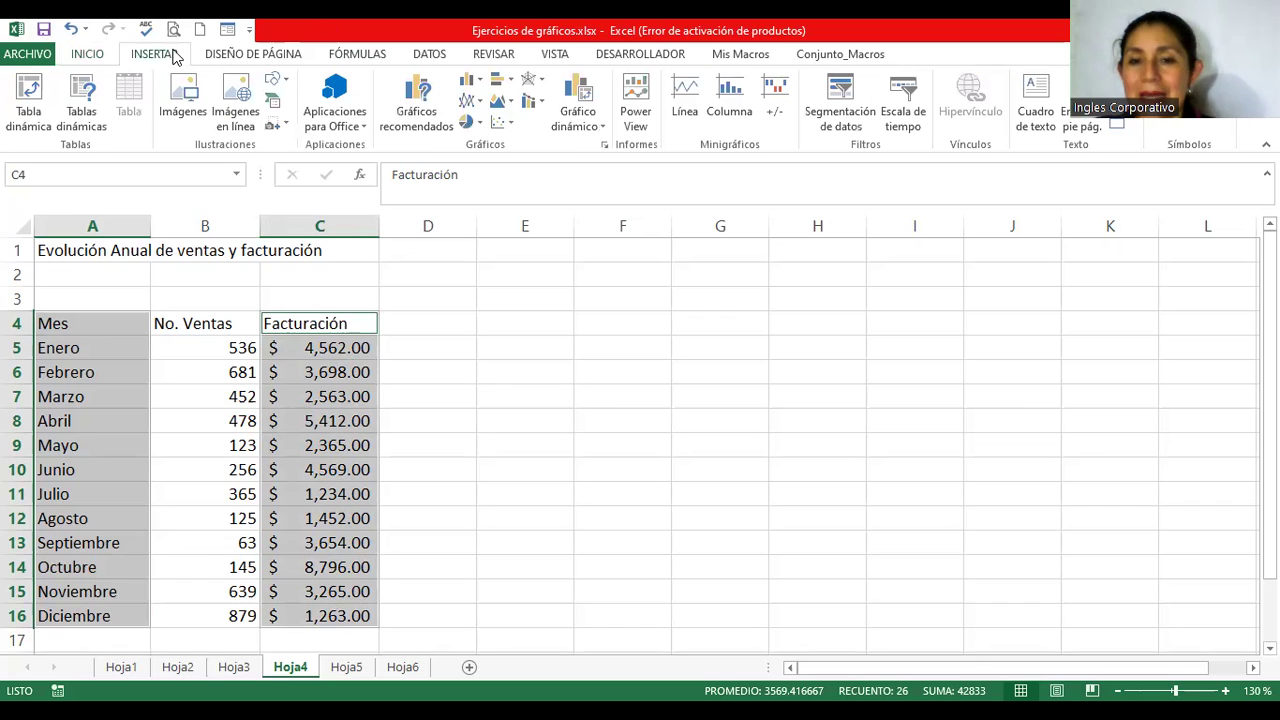
left_click(481, 84)
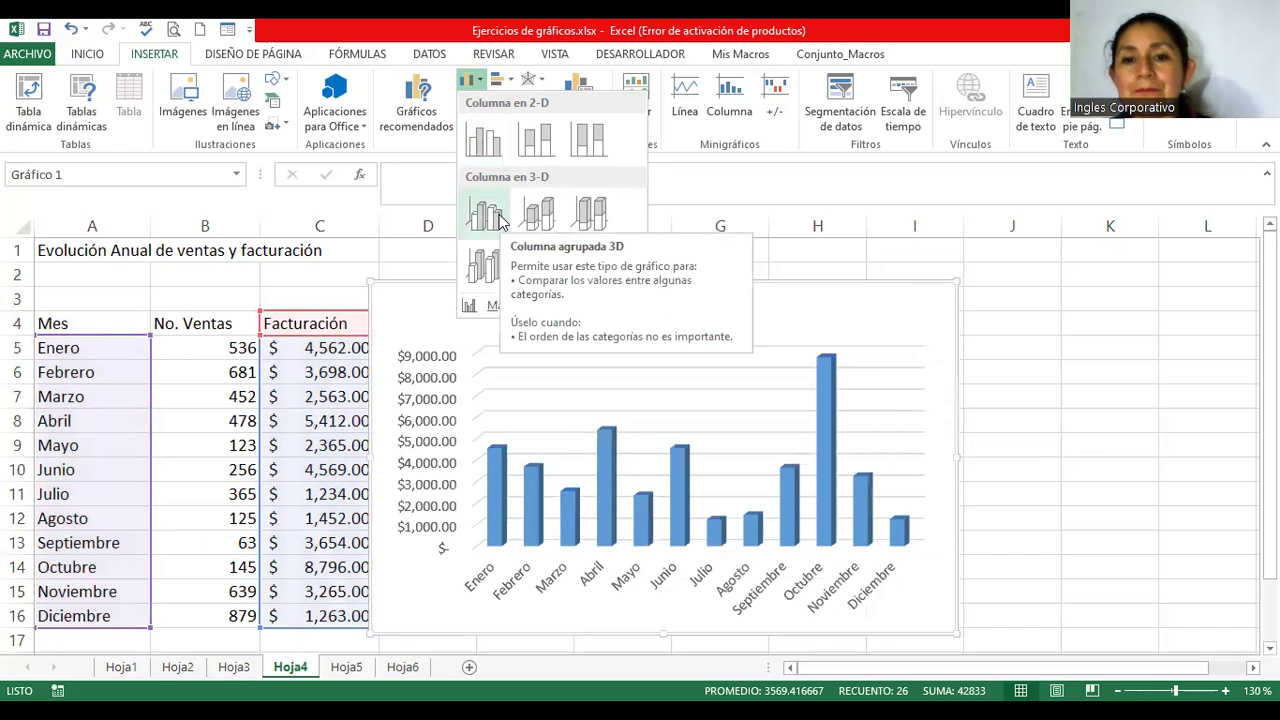
left_click(488, 266)
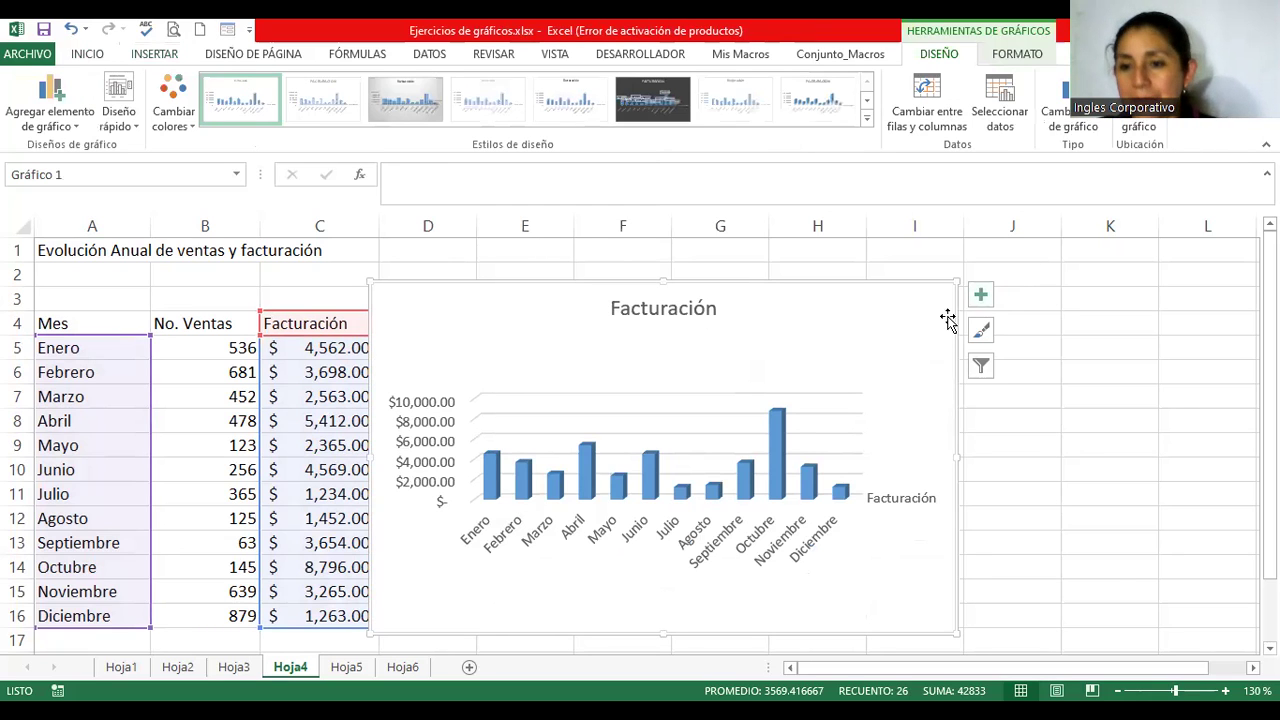
Enlarge the Facturación chart and place it beside the data table, spanning about columns D to K
left_click_drag(914, 291, 968, 278)
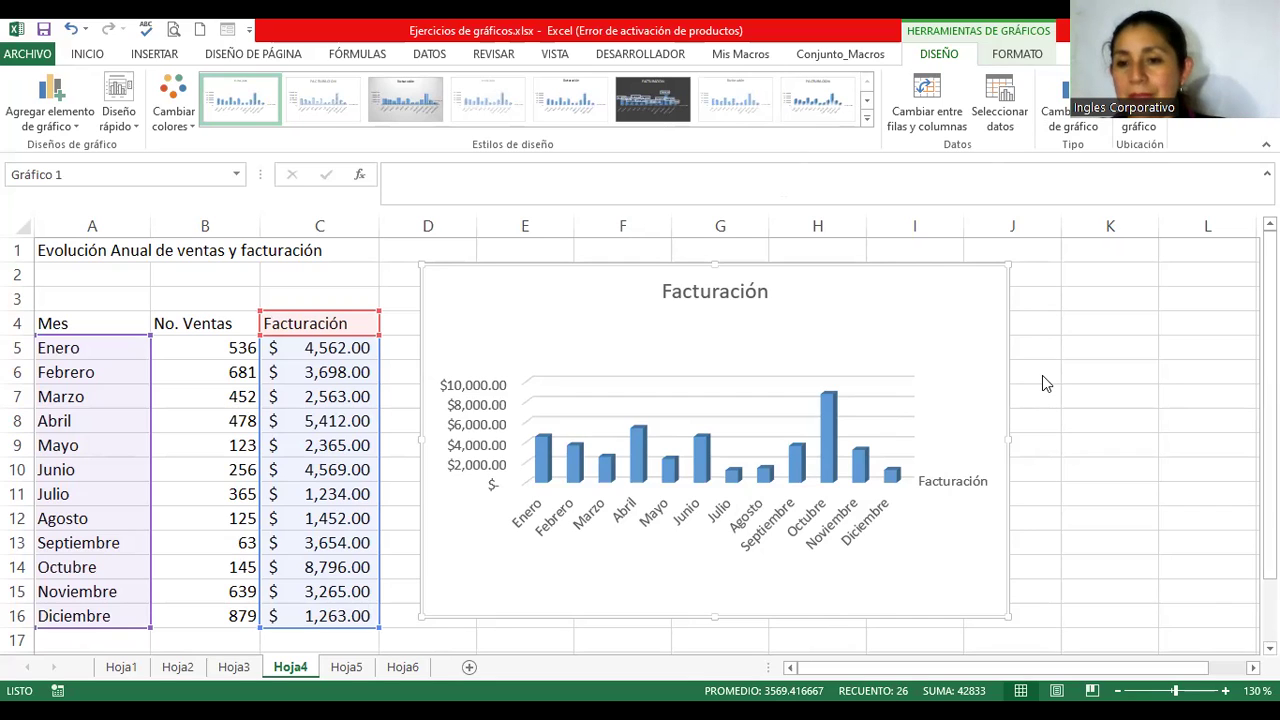
scroll(1042, 376, "down", 2)
left_click(765, 420)
left_click_drag(773, 525, 858, 573)
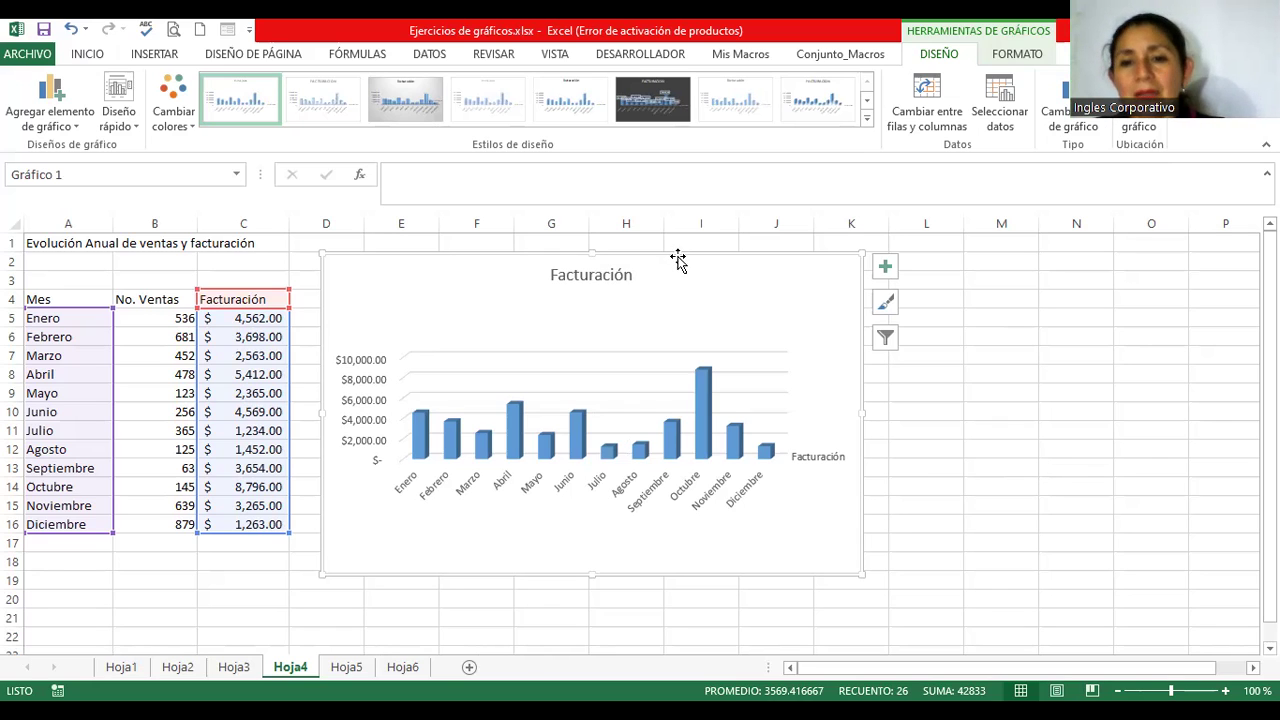
left_click_drag(694, 271, 717, 282)
left_click_drag(573, 265, 583, 238)
left_click_drag(751, 277, 753, 297)
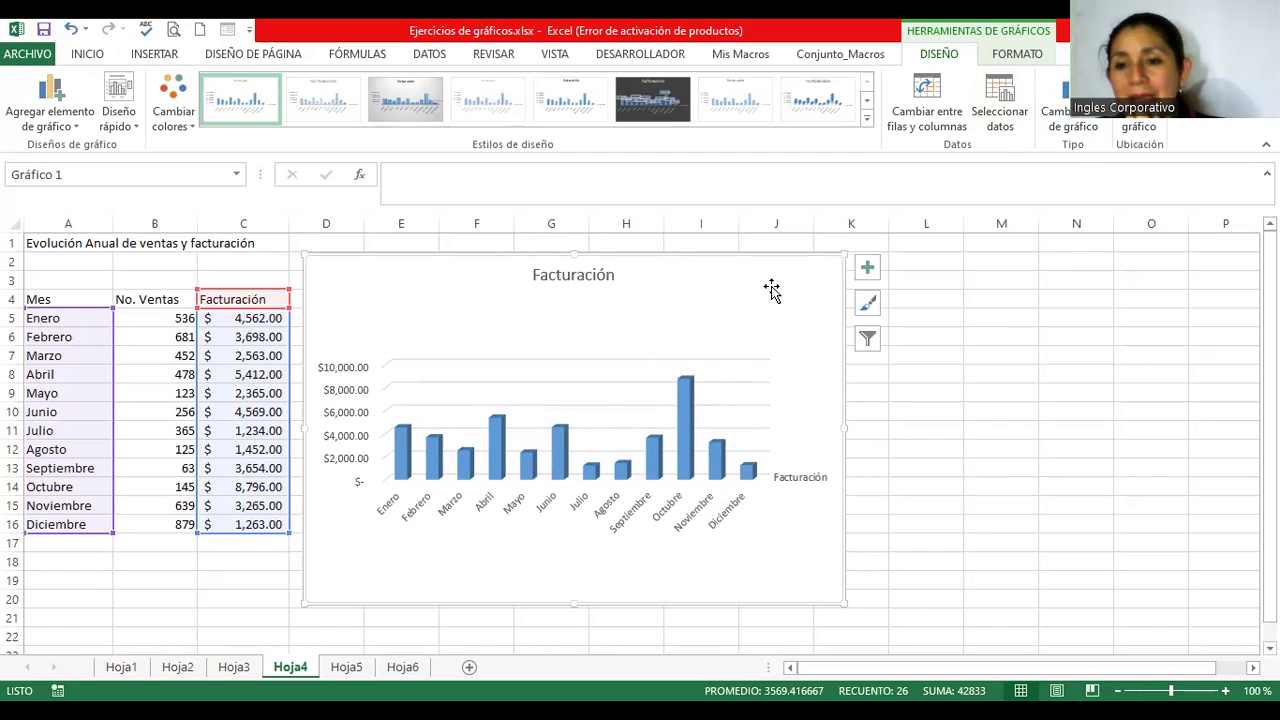
left_click_drag(800, 293, 801, 293)
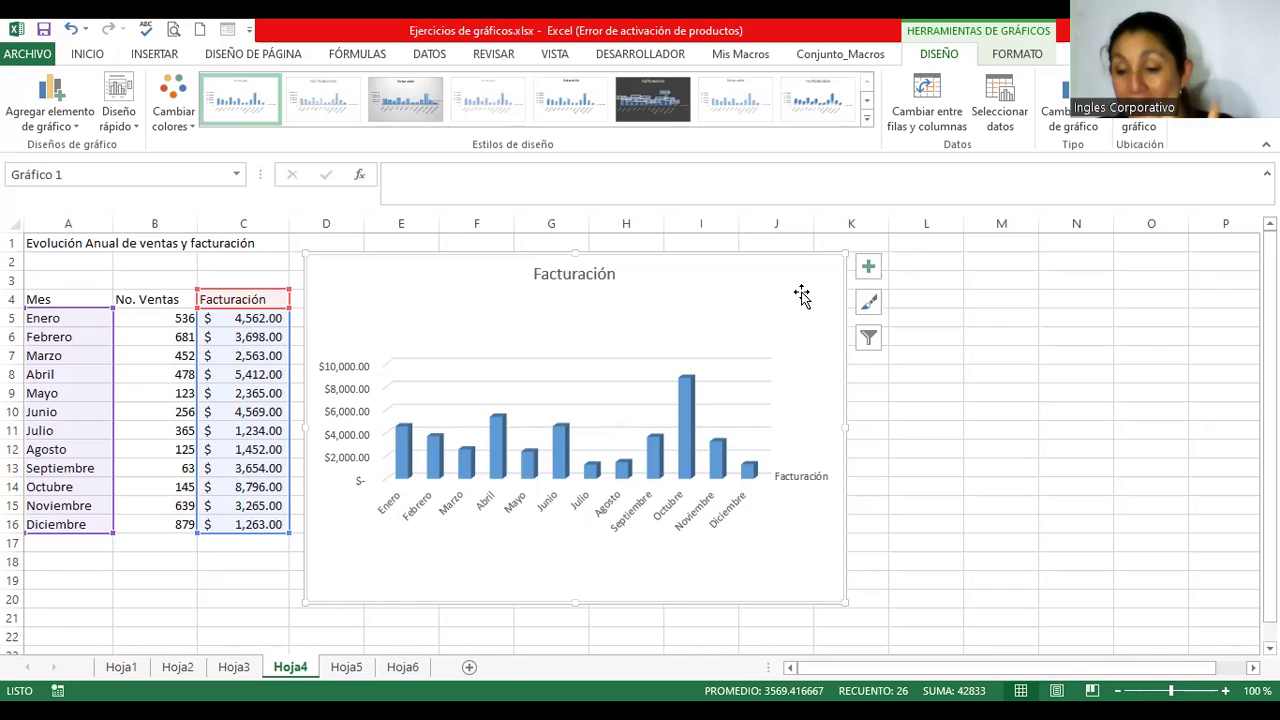
left_click_drag(789, 293, 795, 285)
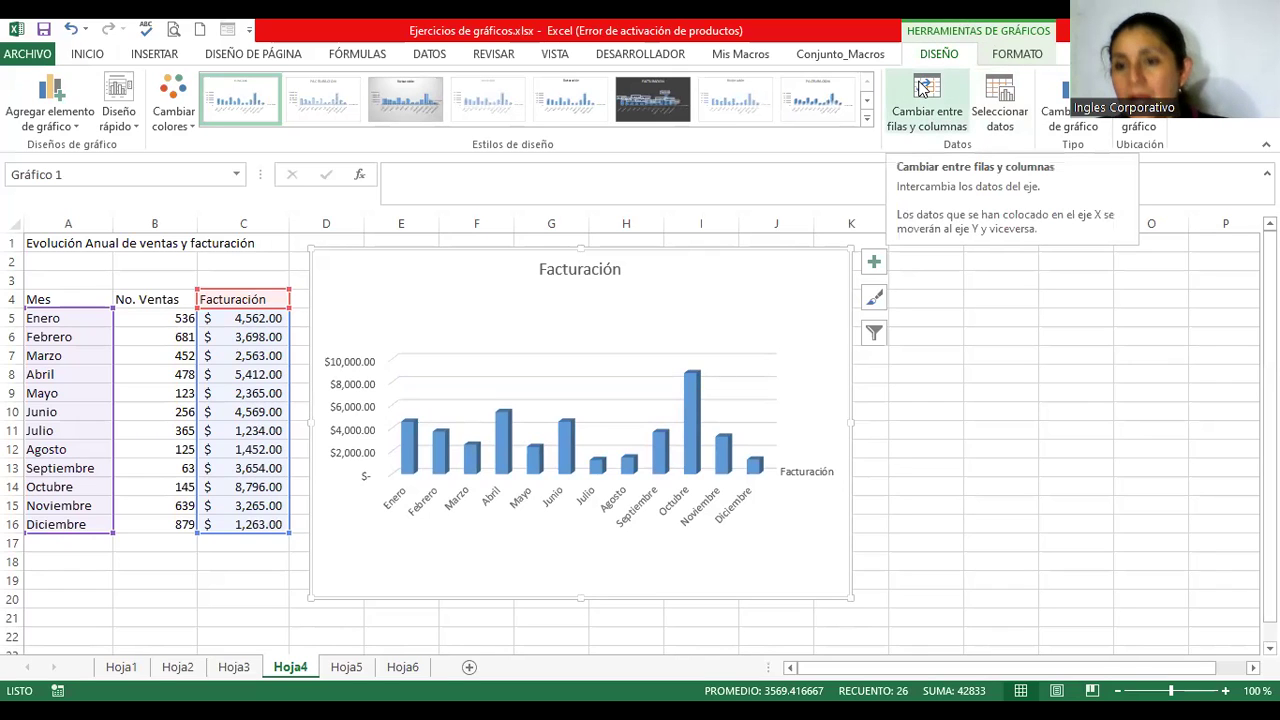
Change the Facturación chart to the recommended Líneas chart type
left_click(949, 335)
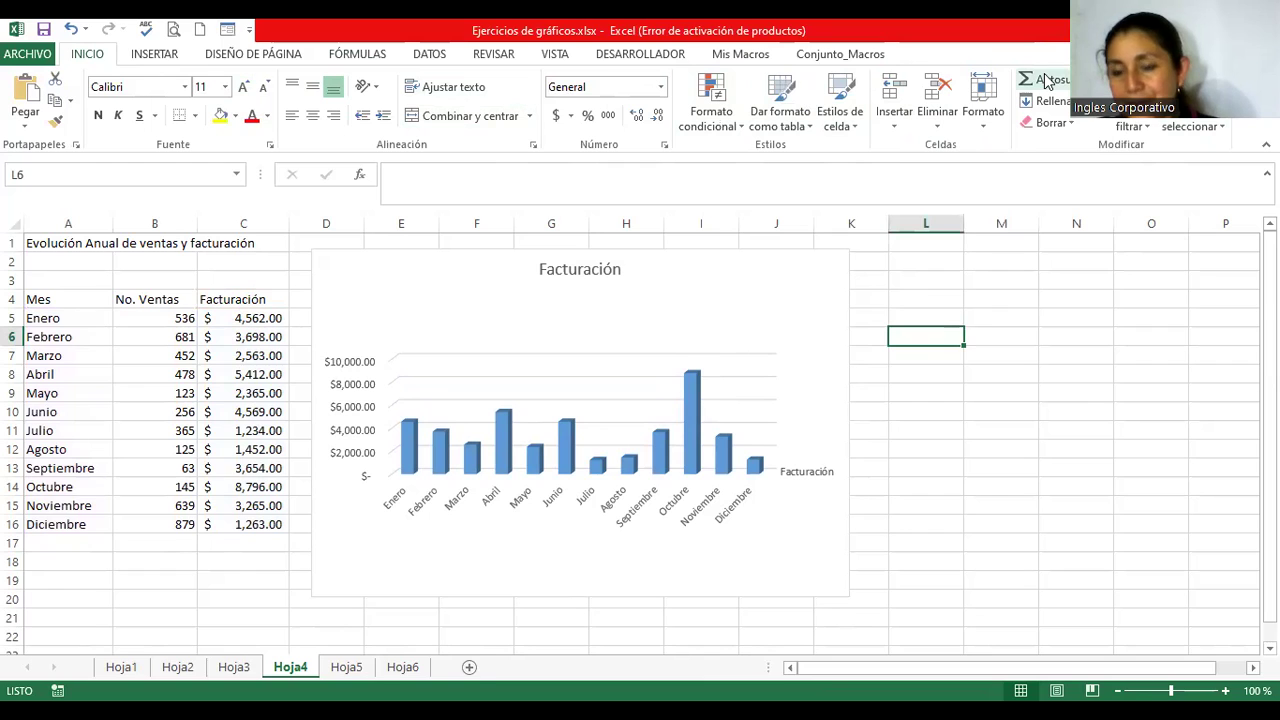
left_click(829, 283)
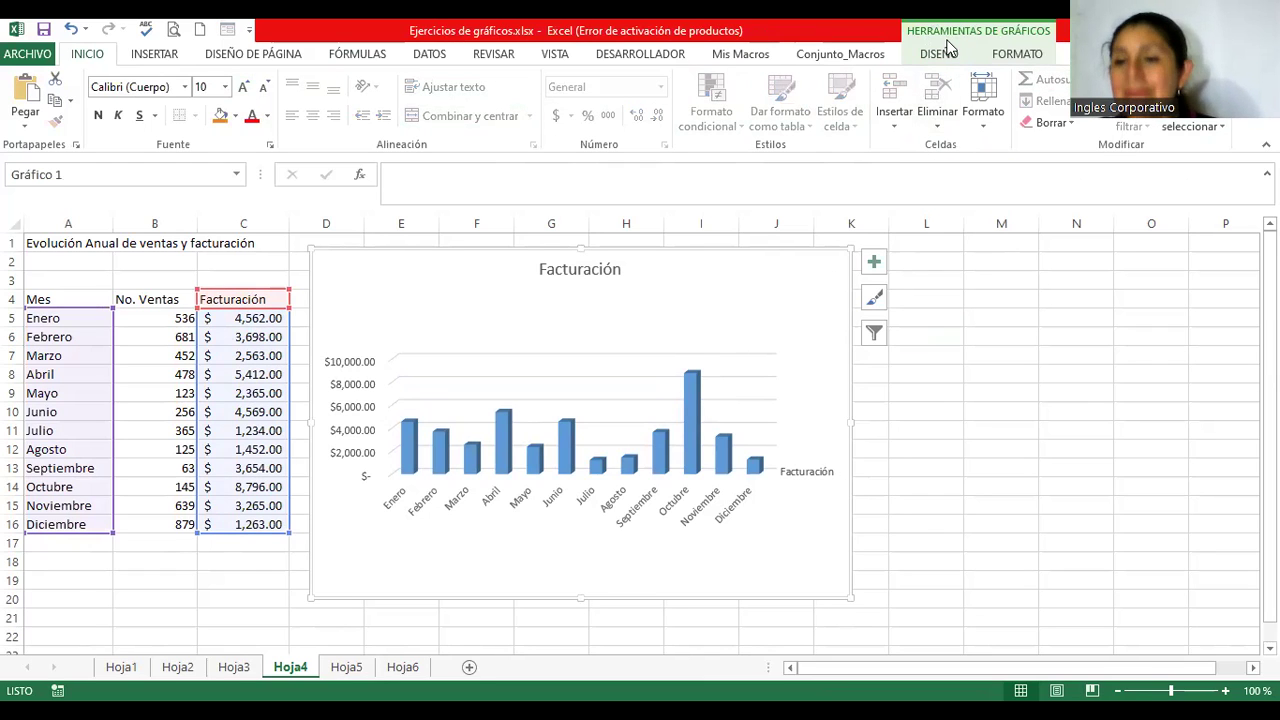
left_click(937, 55)
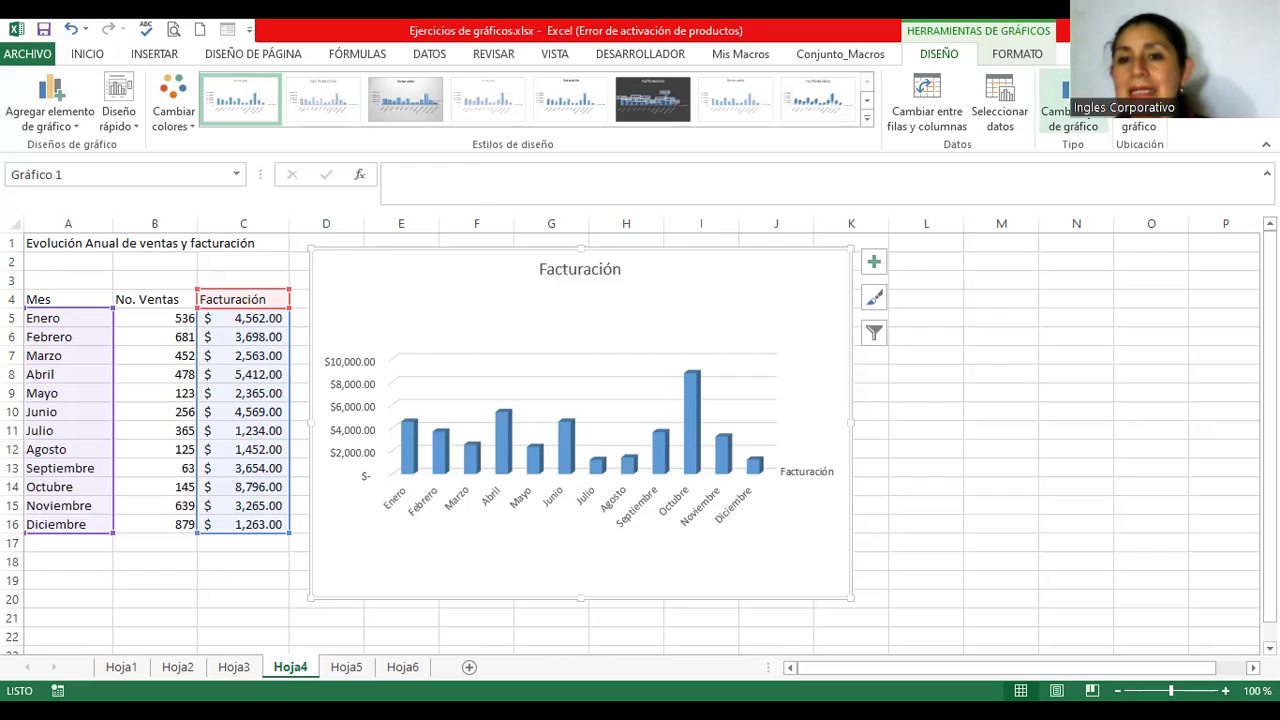
left_click(1058, 105)
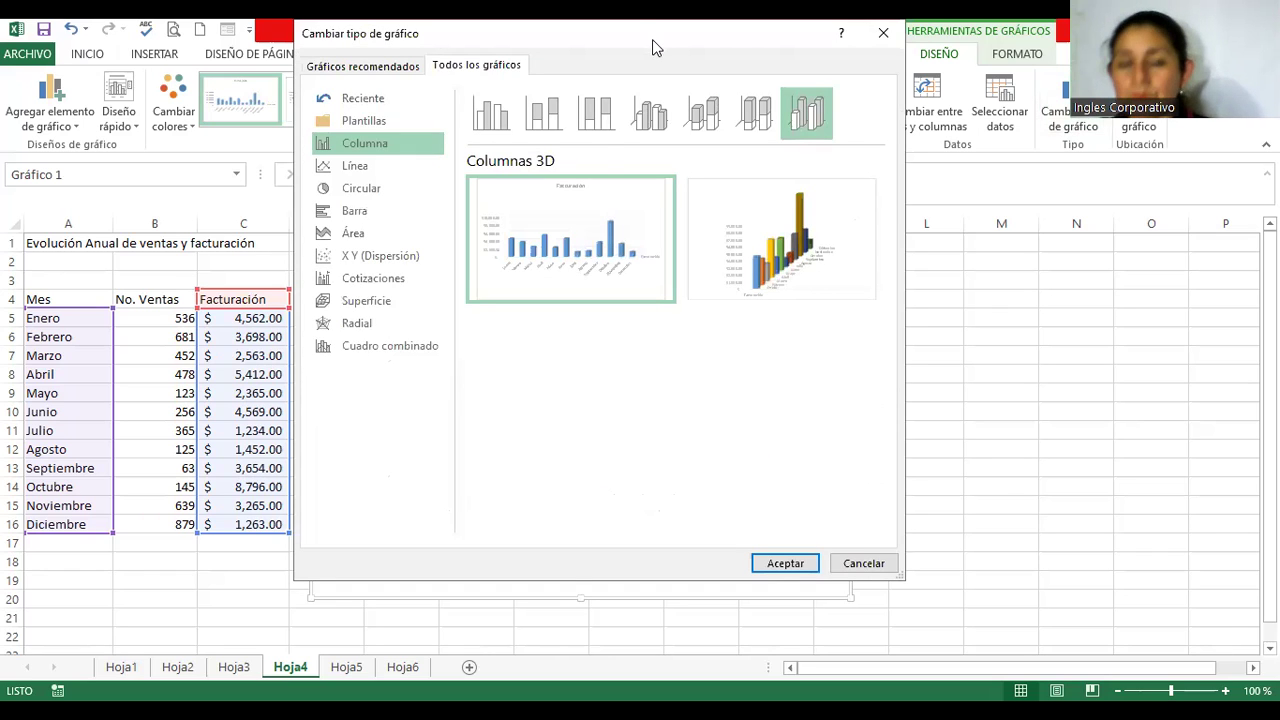
left_click_drag(652, 39, 694, 95)
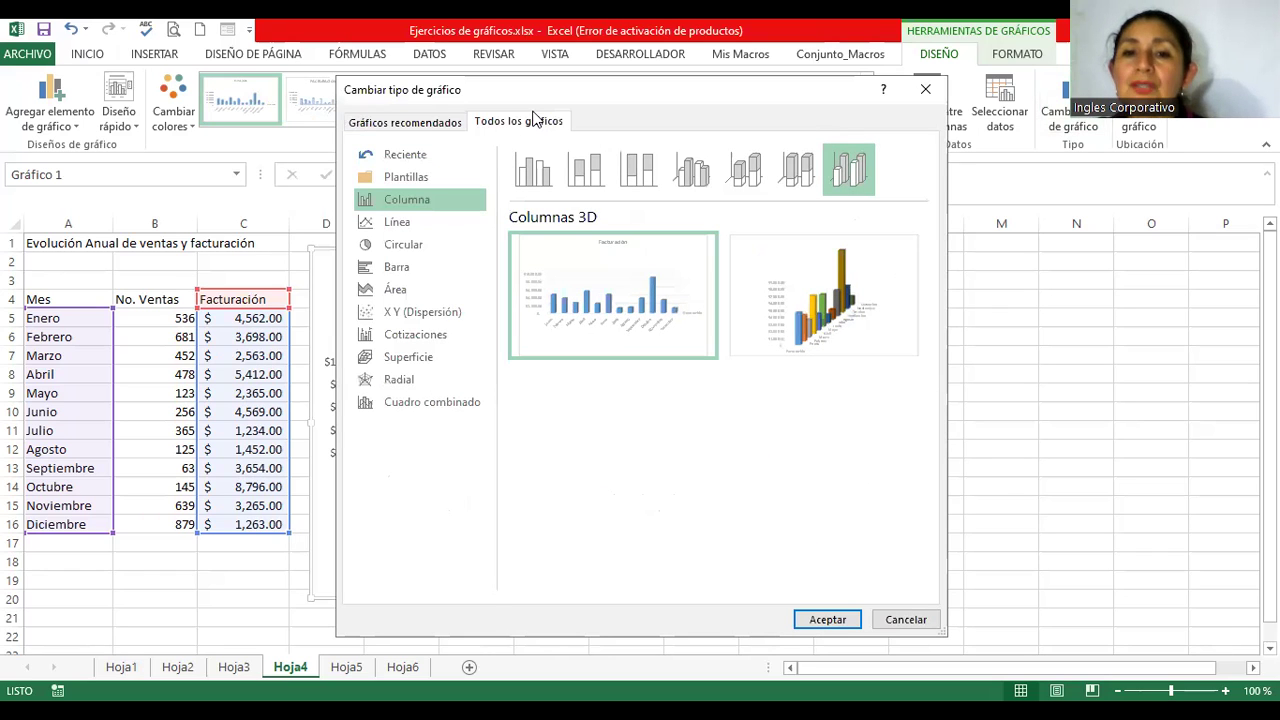
left_click(428, 128)
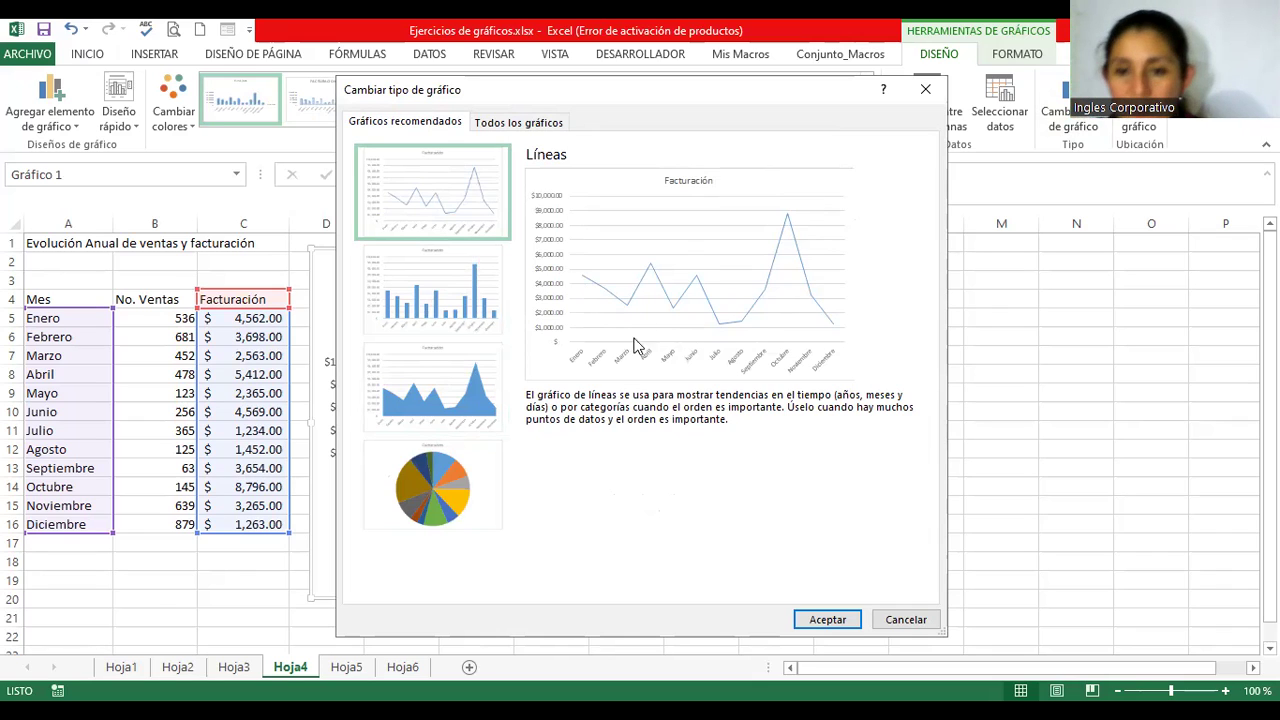
left_click(825, 617)
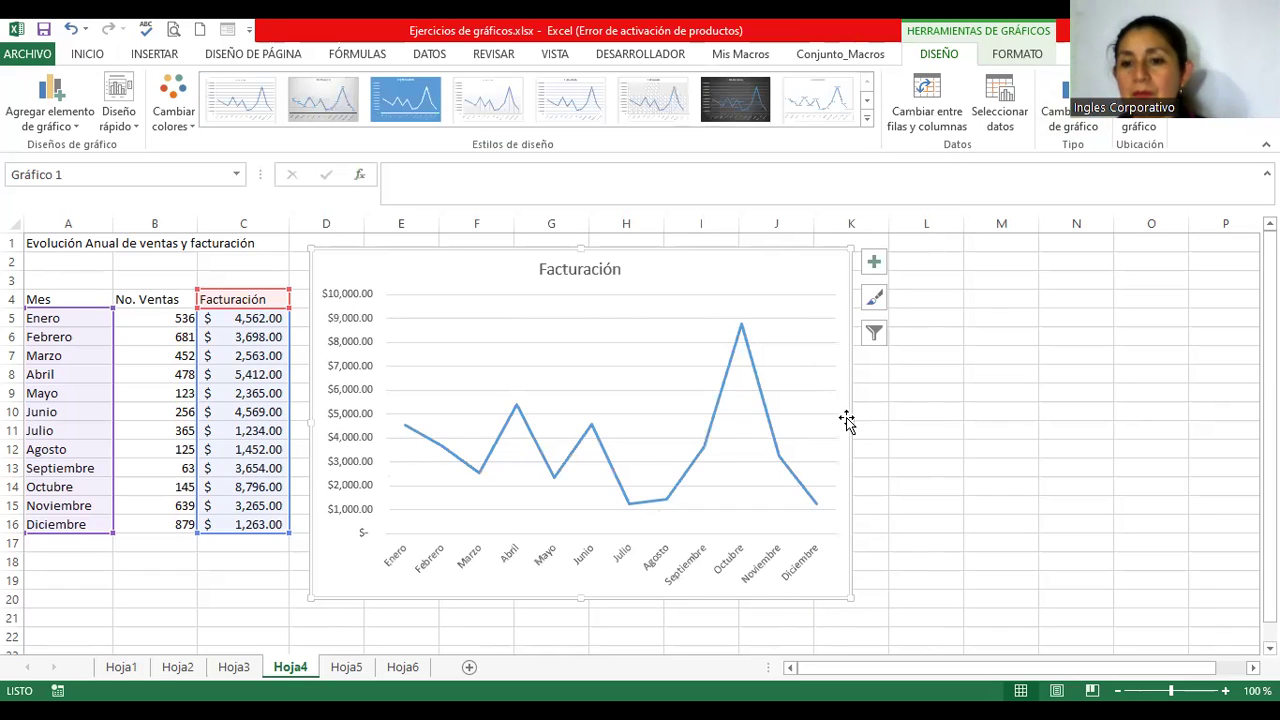
Widen the line chart to about column M and inspect the Marzo and Abril data points
left_click_drag(851, 423, 988, 424)
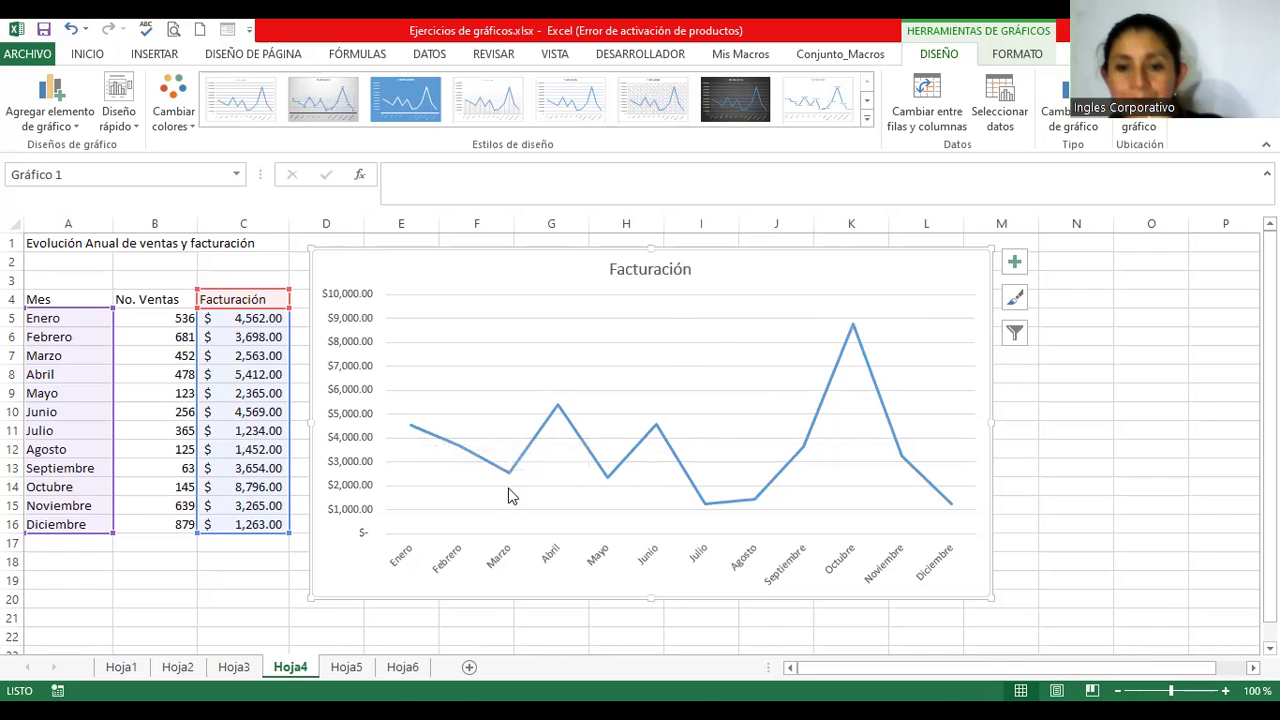
mouse_move(506, 479)
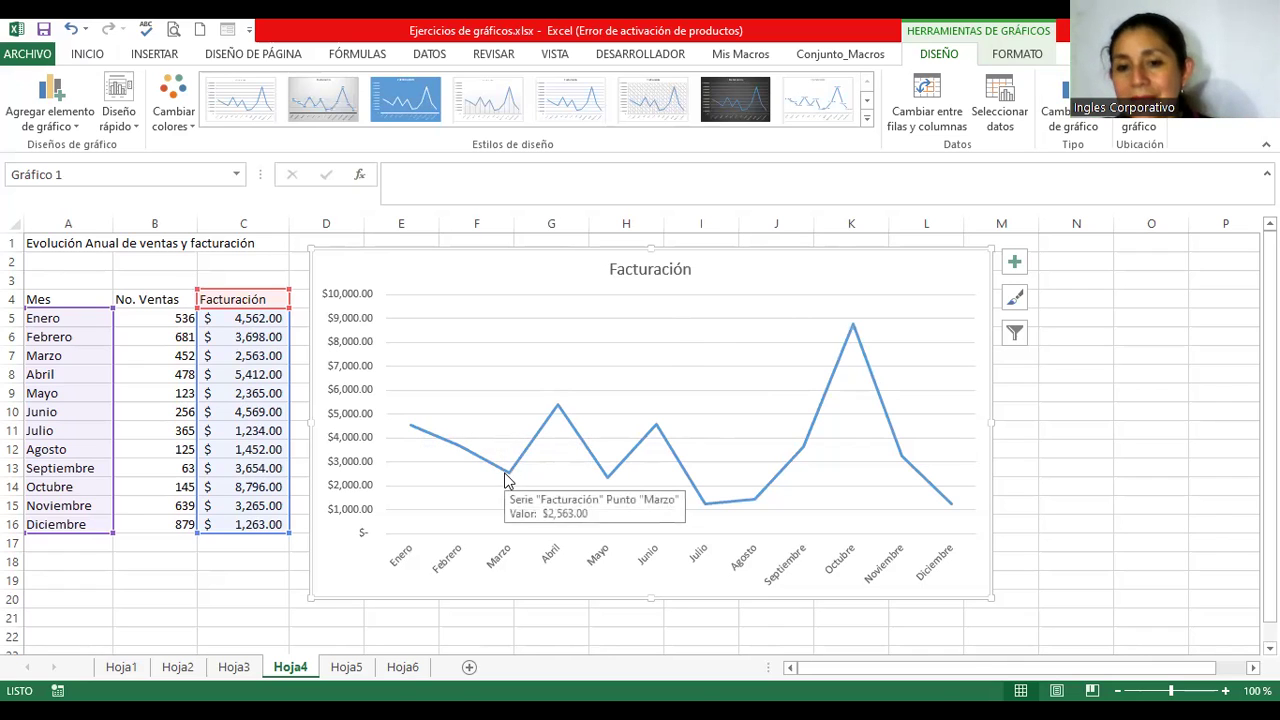
mouse_move(561, 413)
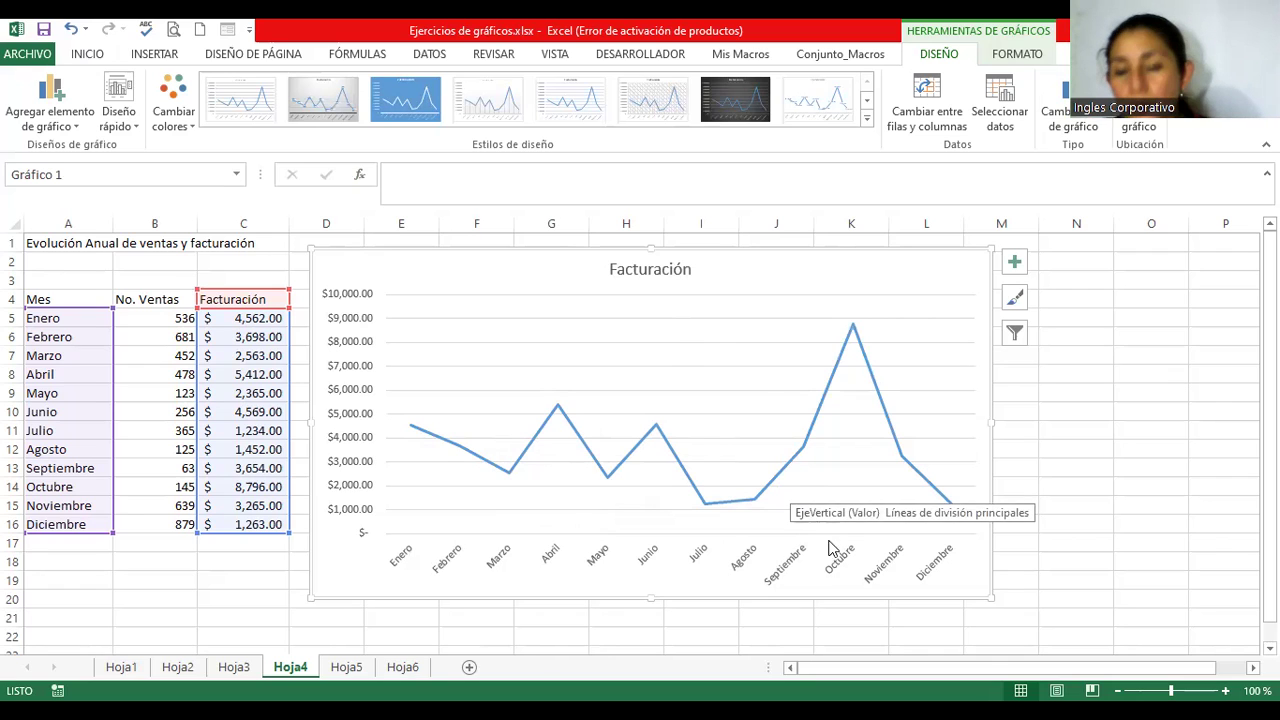
Change the Facturación line chart to Columna agrupada 3D, using the variant with a different colour for each month
mouse_move(856, 341)
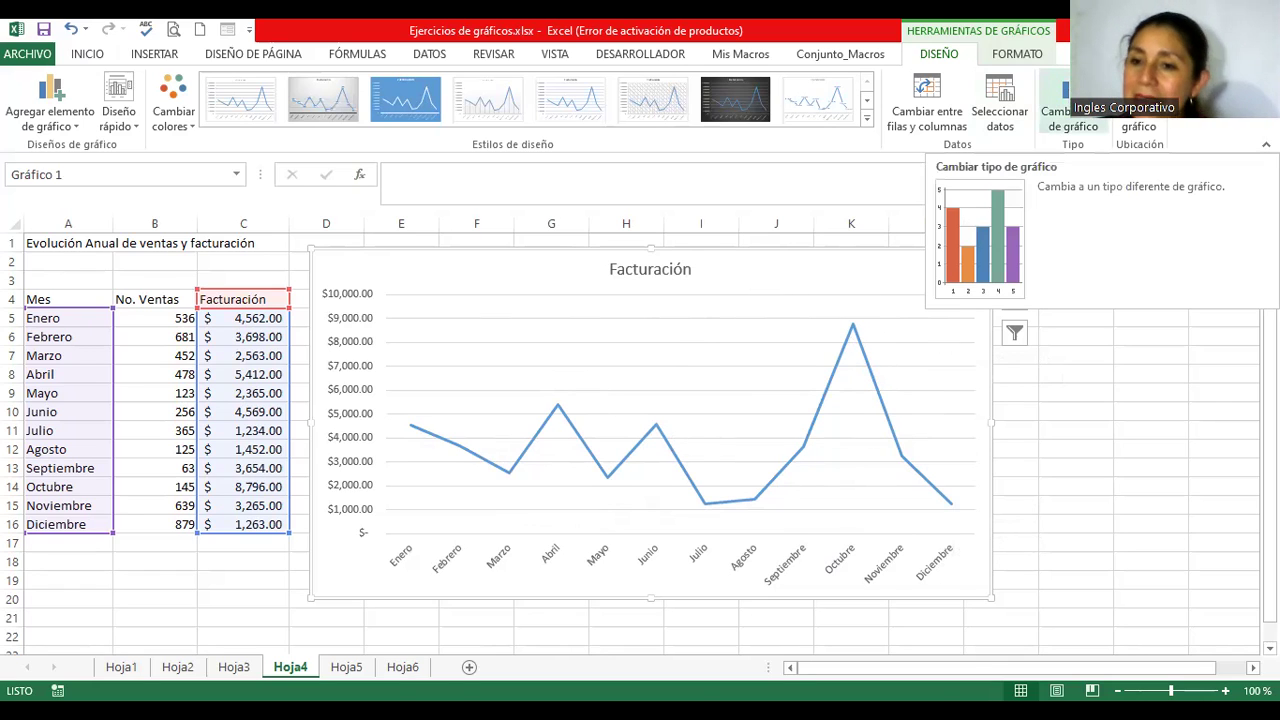
left_click(1062, 105)
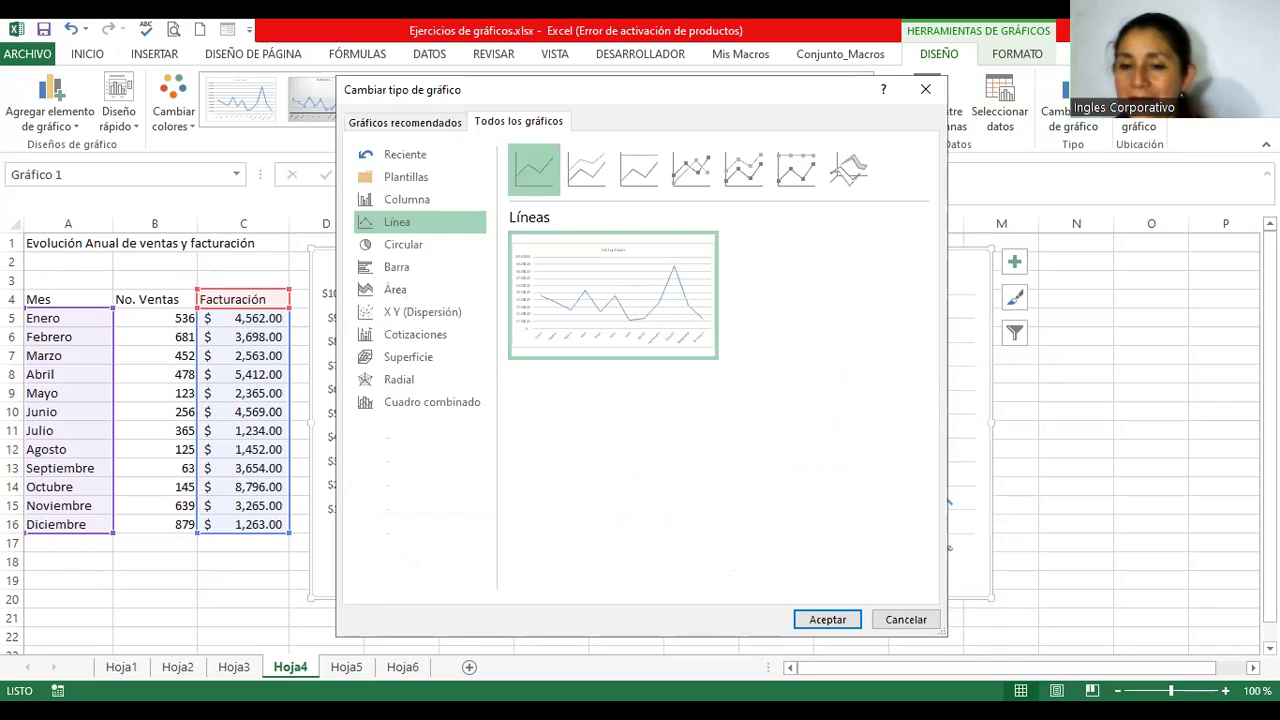
left_click(418, 244)
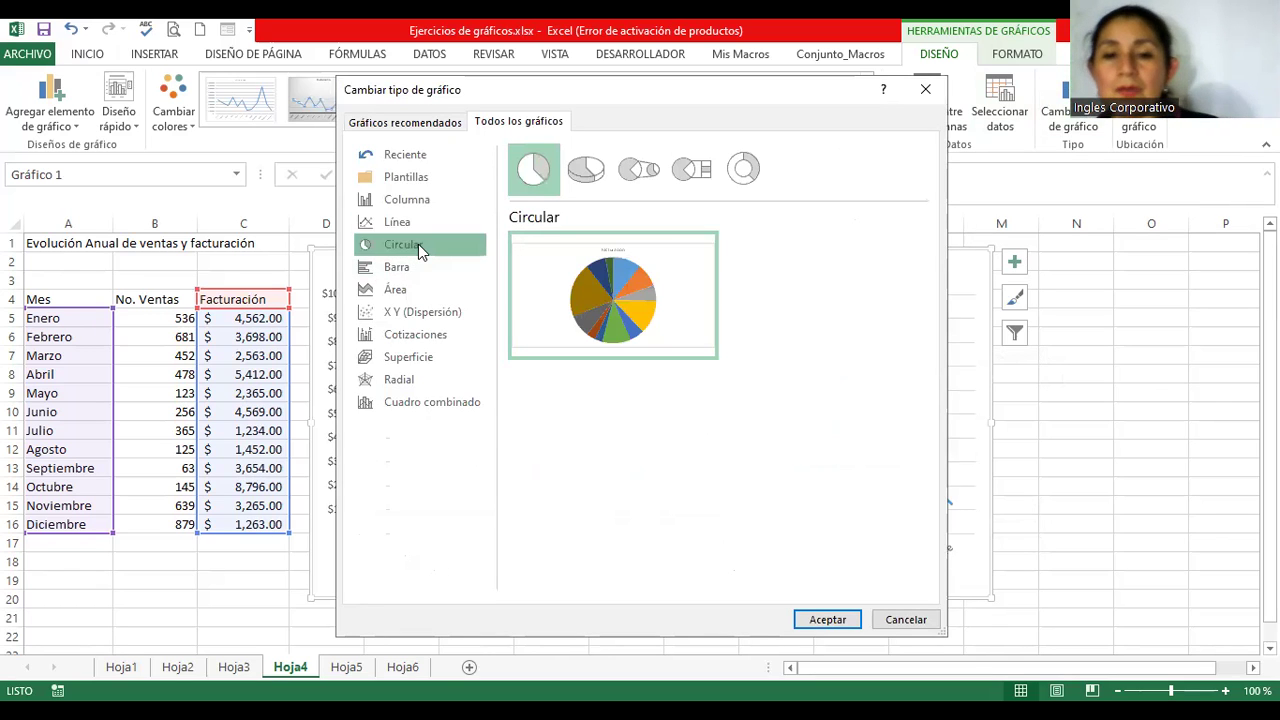
left_click(407, 270)
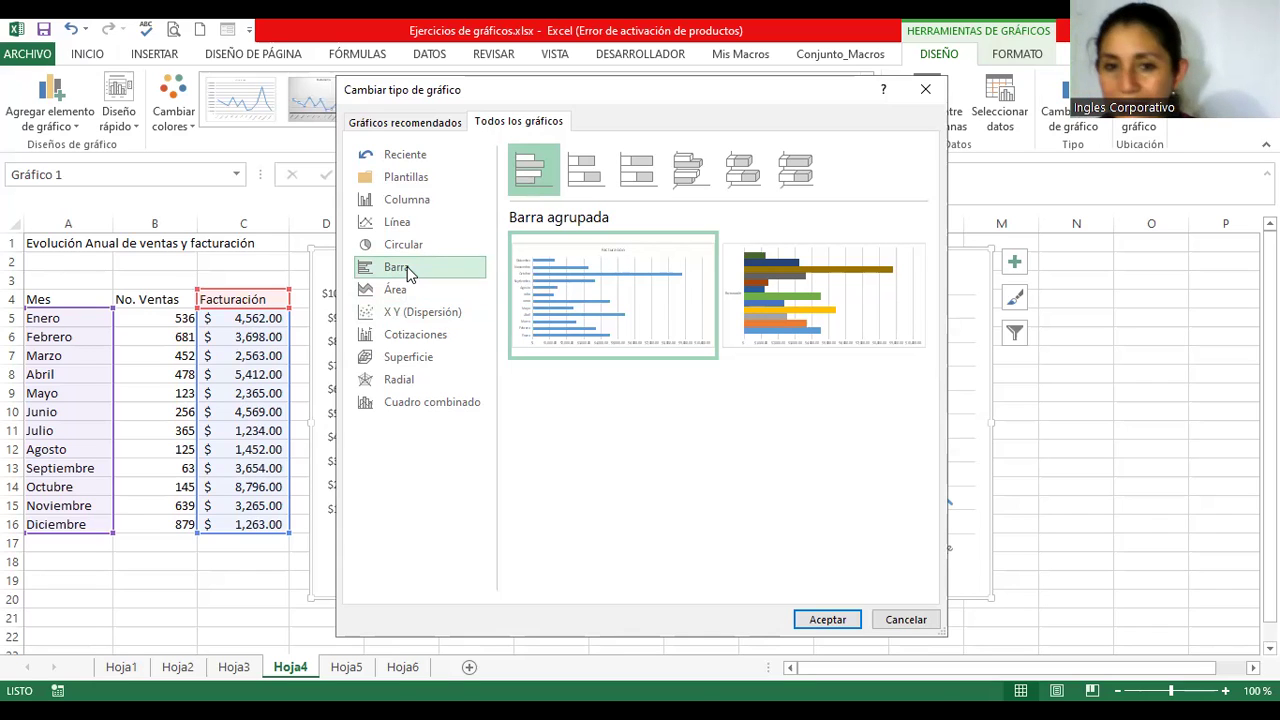
left_click(420, 200)
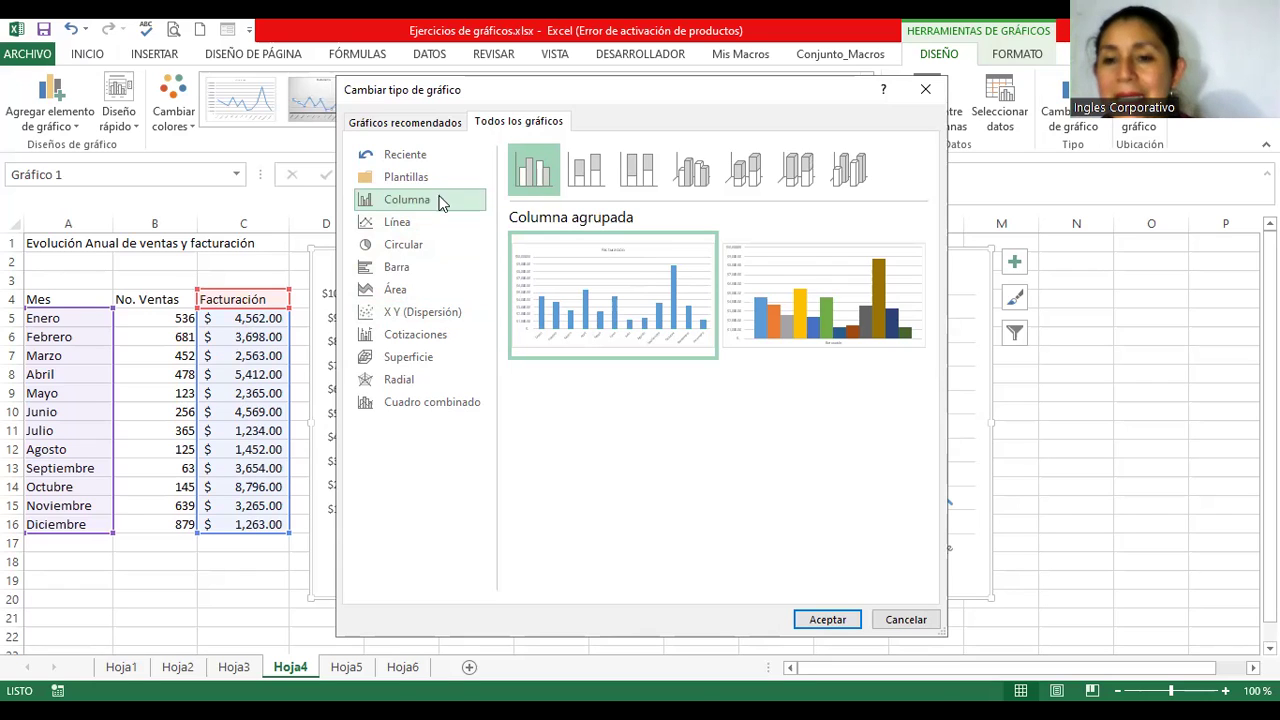
left_click(705, 175)
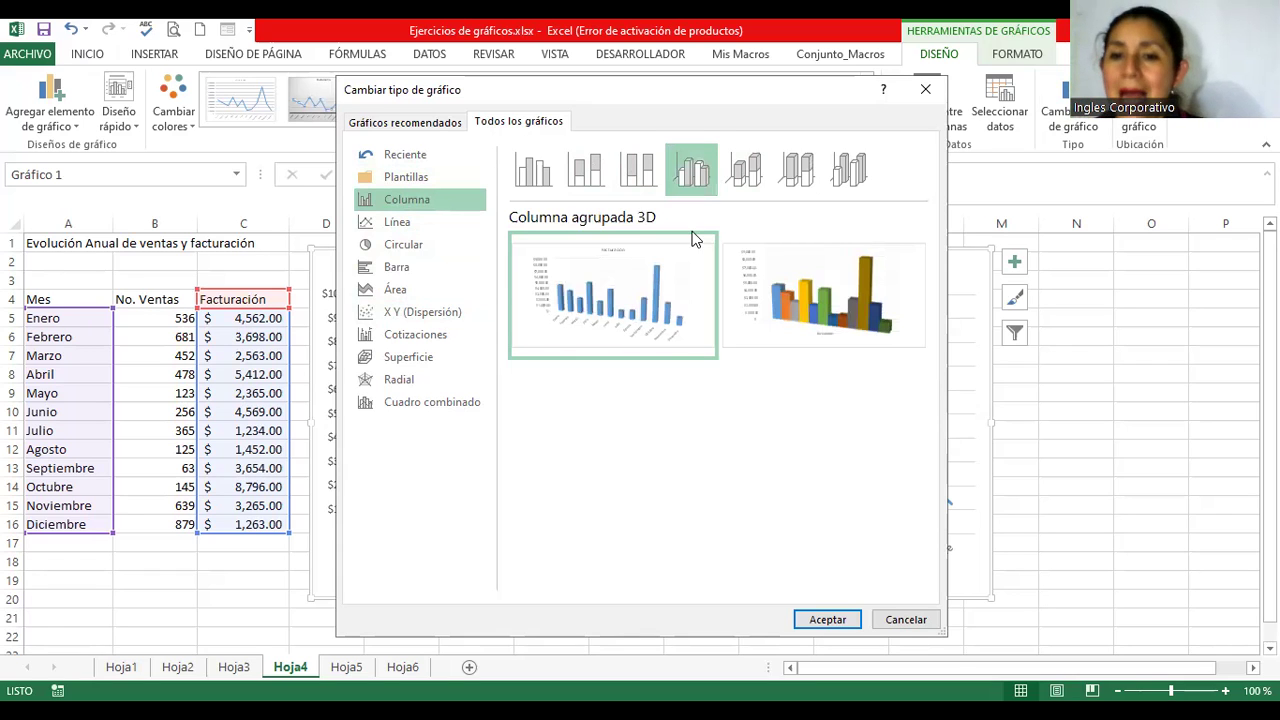
mouse_move(624, 292)
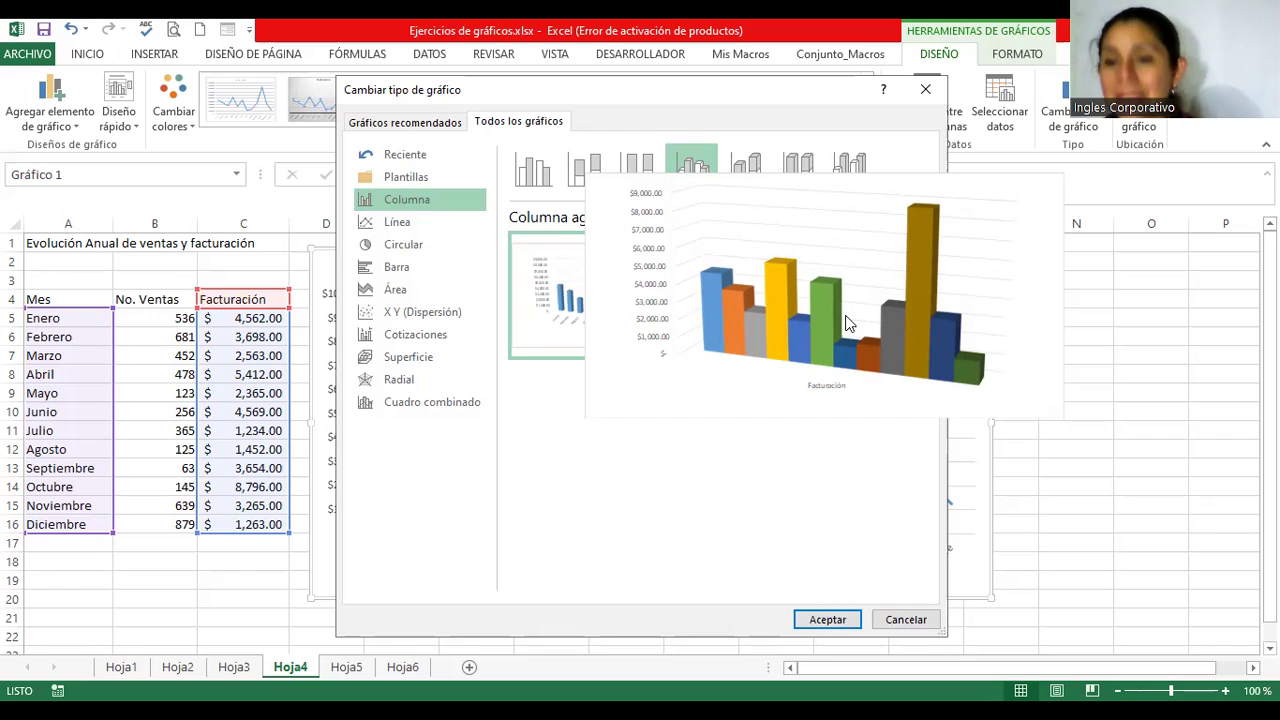
left_click(836, 618)
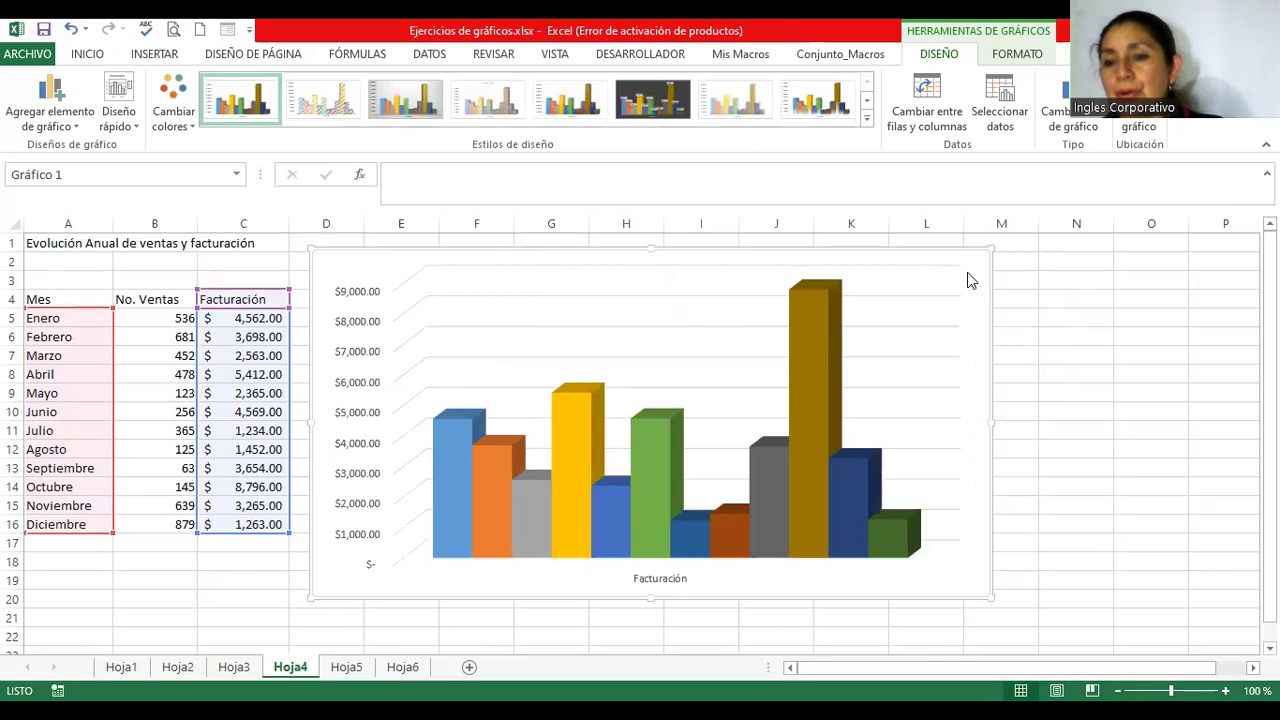
Try adding the Tabla de datos element to the column chart and remove it again
left_click(990, 283)
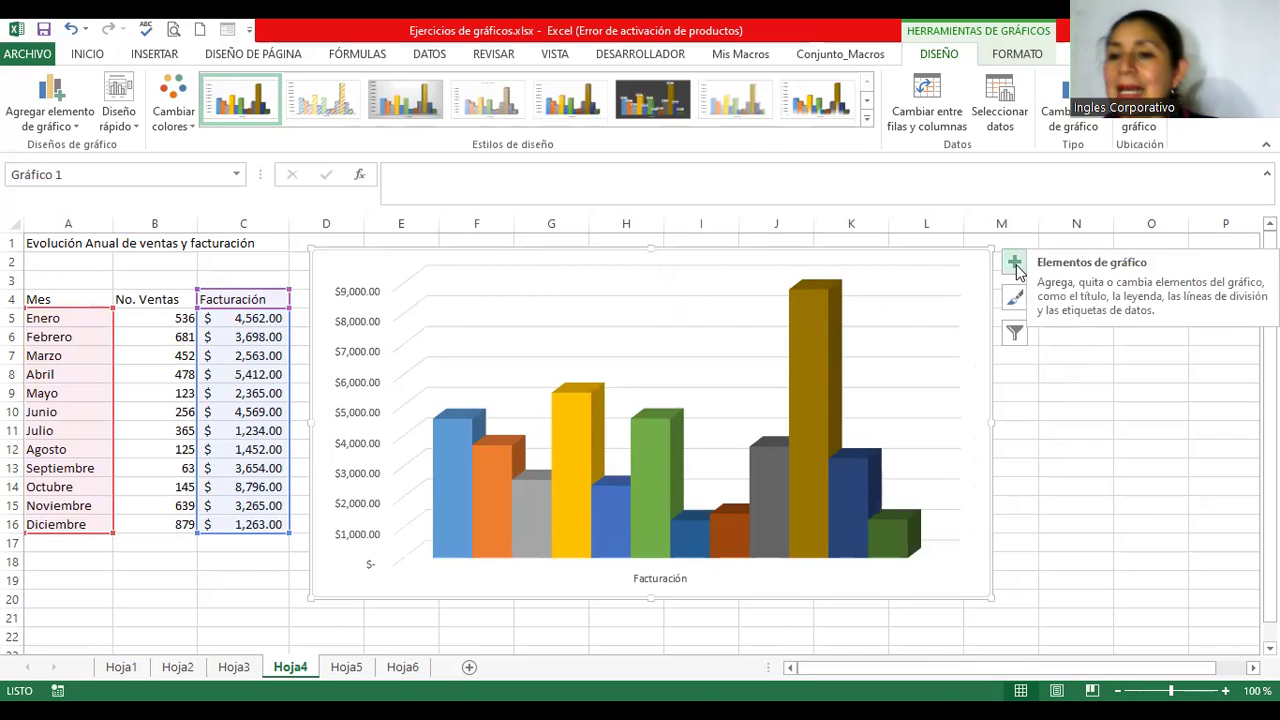
left_click(1015, 266)
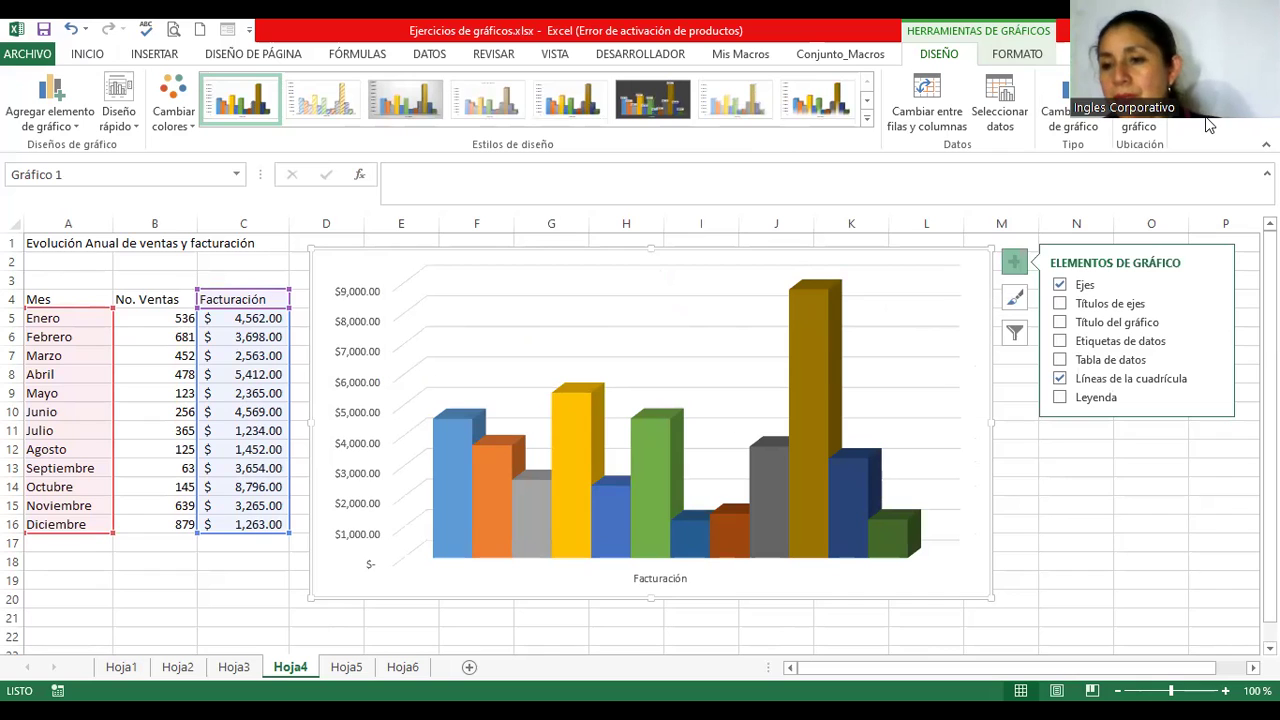
left_click(1060, 360)
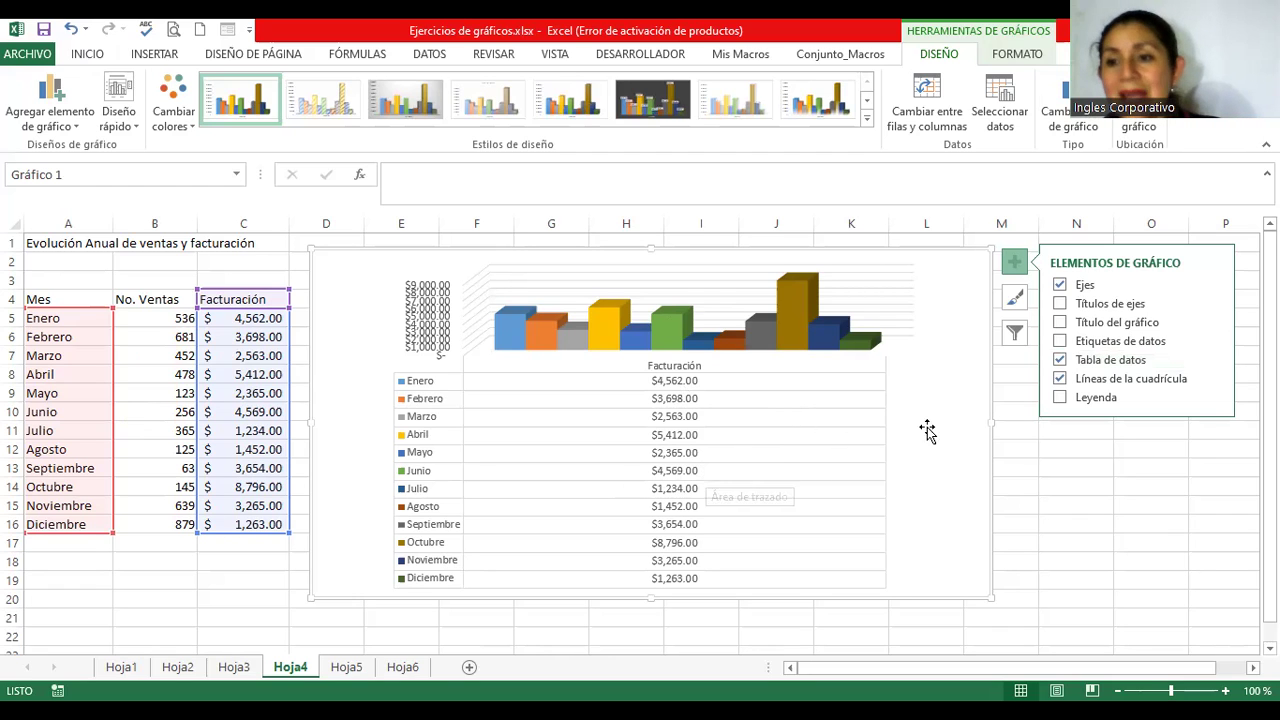
left_click(1059, 361)
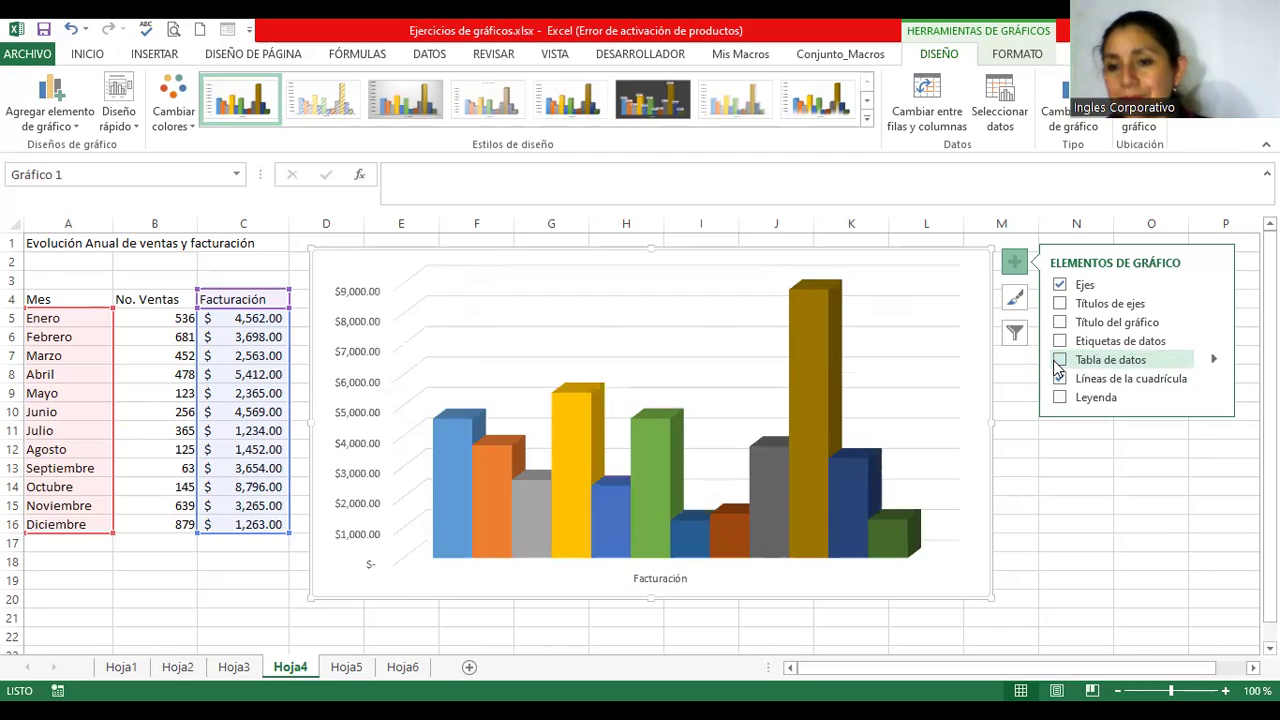
Remove the chart's gridlines and briefly try out the legend, leaving it switched off
left_click(1059, 379)
left_click(1059, 397)
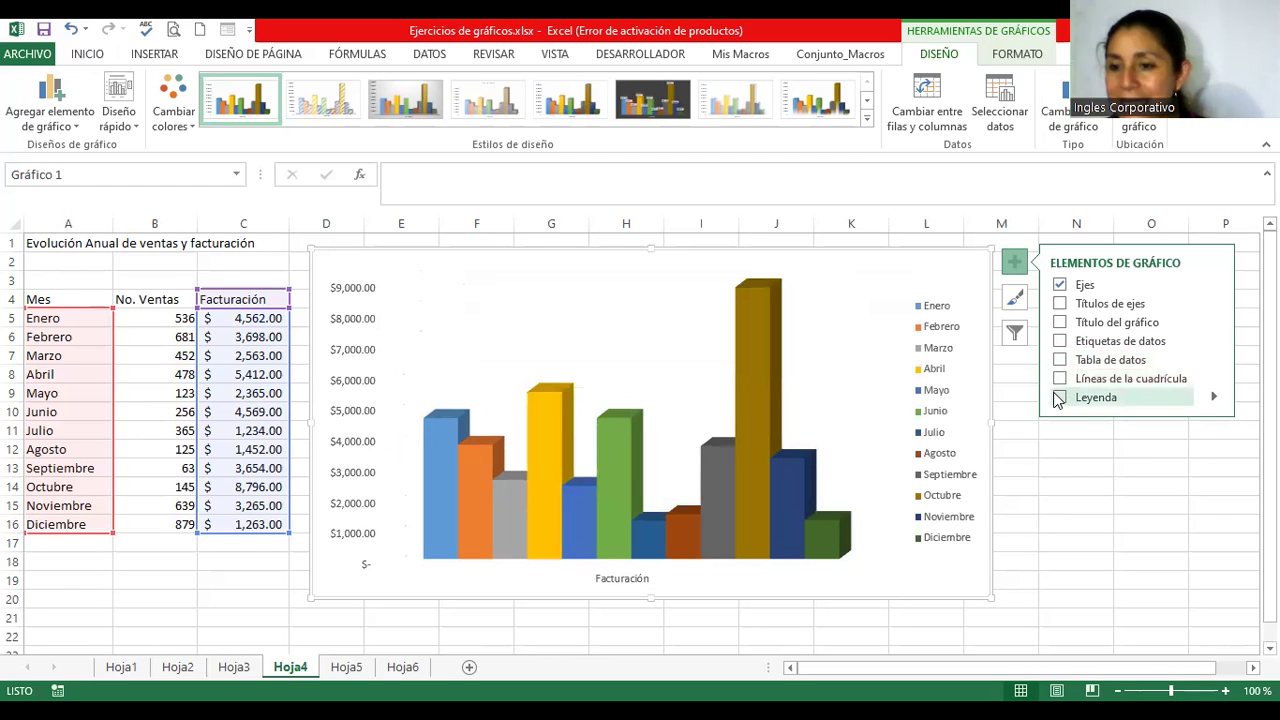
left_click(1059, 397)
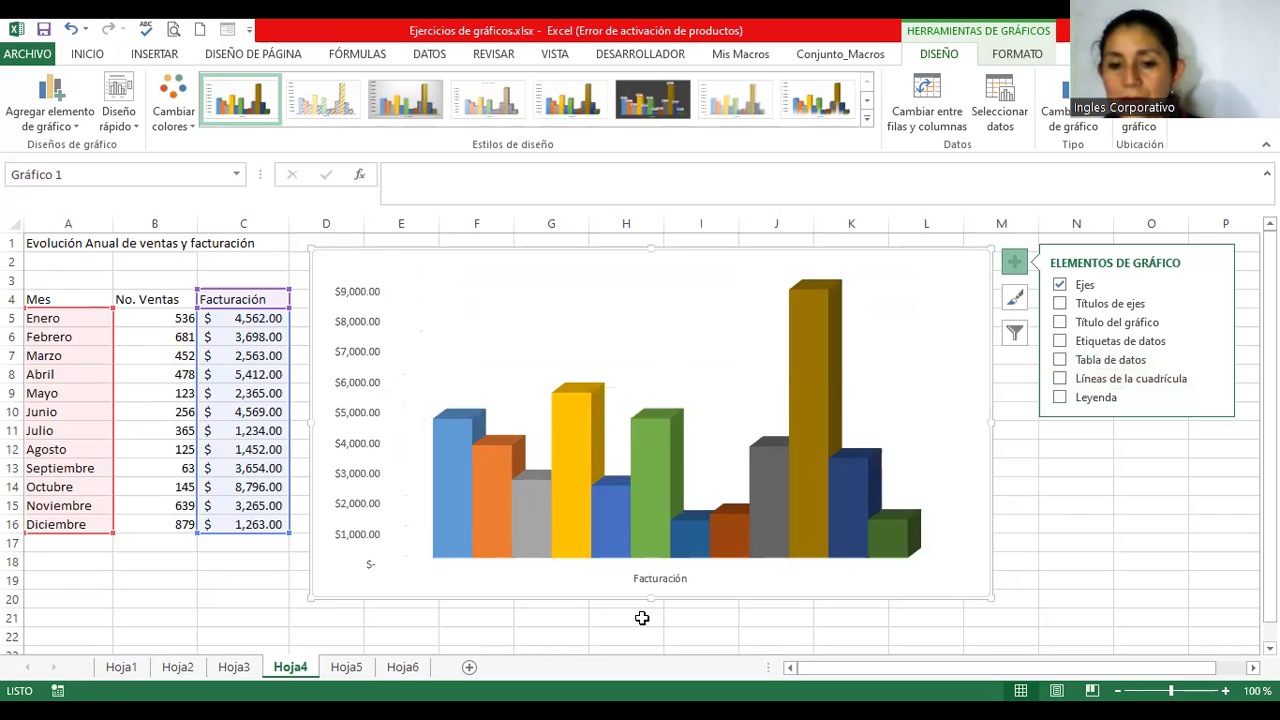
Enlarge the chart beside the data table so it spans about columns D to M and rows 2 to 24
left_click(932, 314)
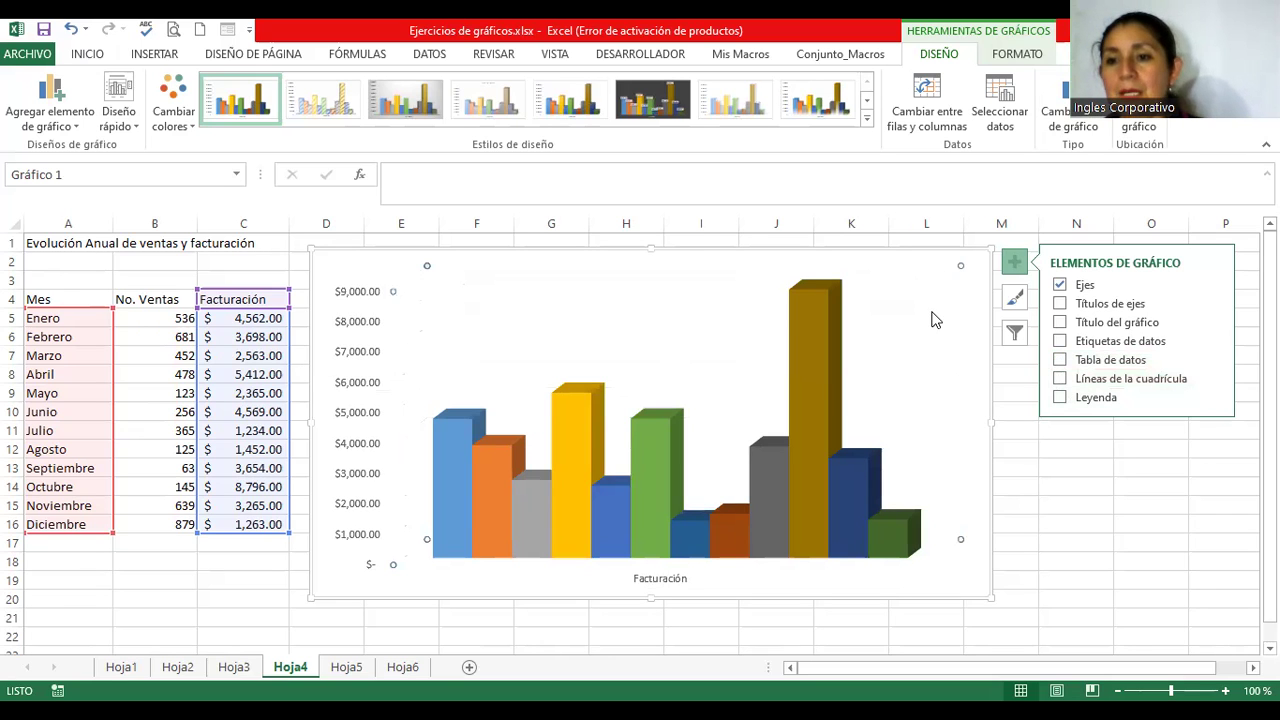
scroll(915, 335, "down", 1)
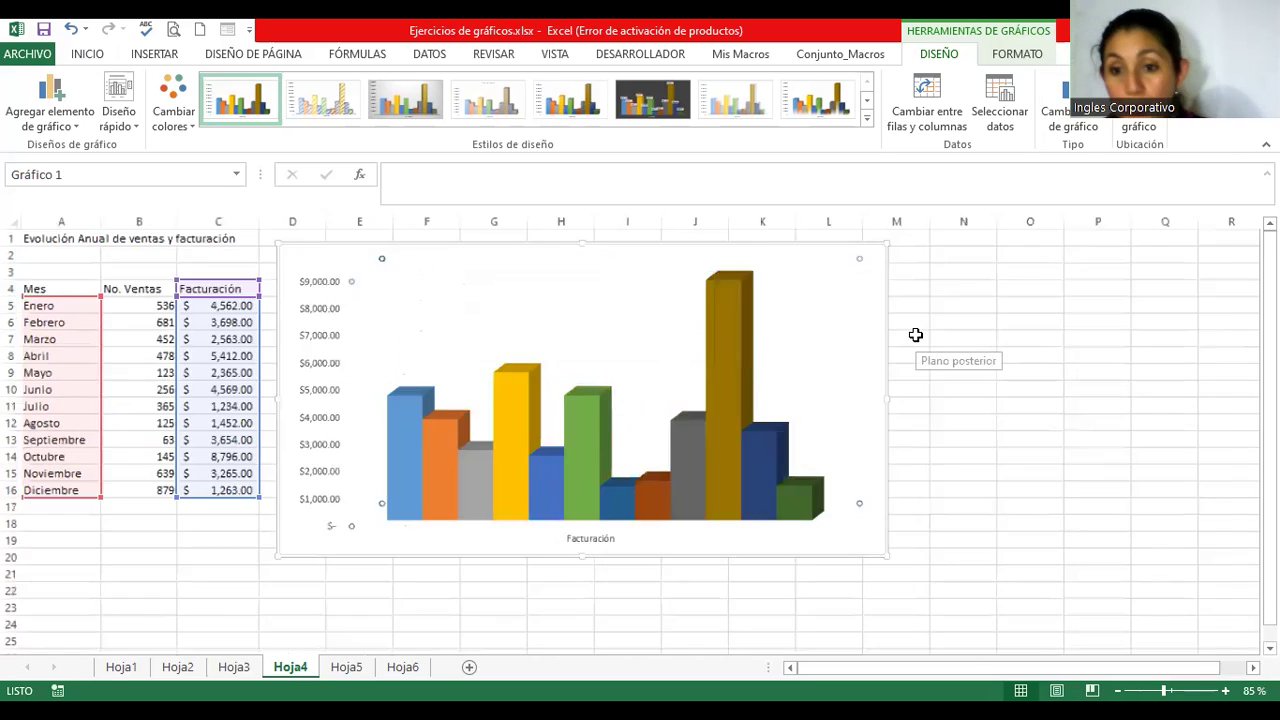
scroll(915, 335, "down", 1)
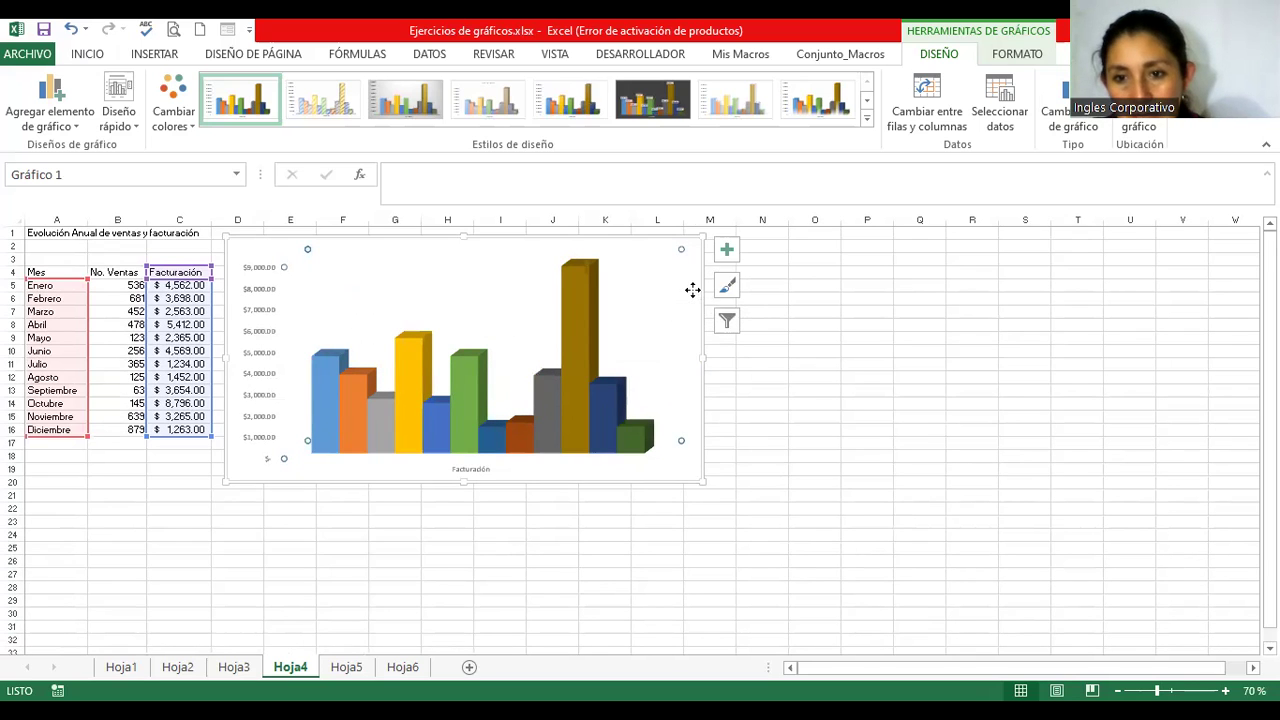
left_click_drag(706, 315, 702, 372)
left_click_drag(465, 293, 469, 250)
left_click(470, 303)
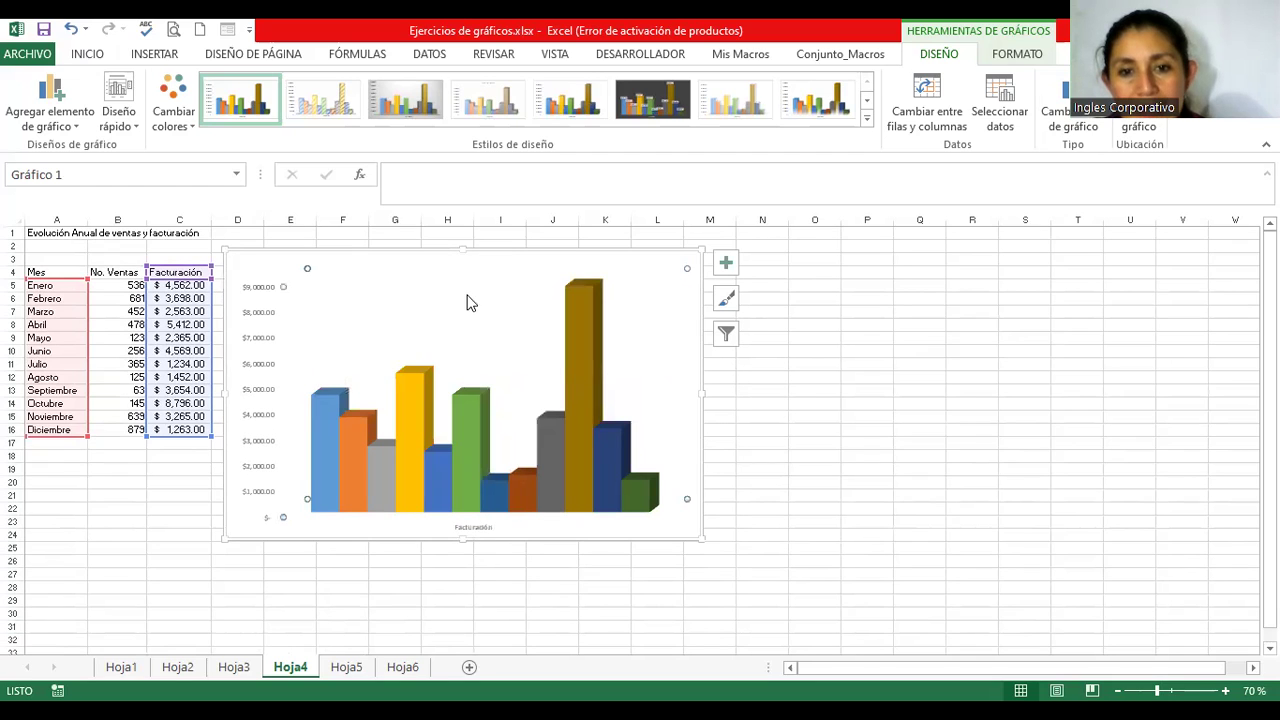
left_click(707, 252)
left_click_drag(708, 251, 724, 241)
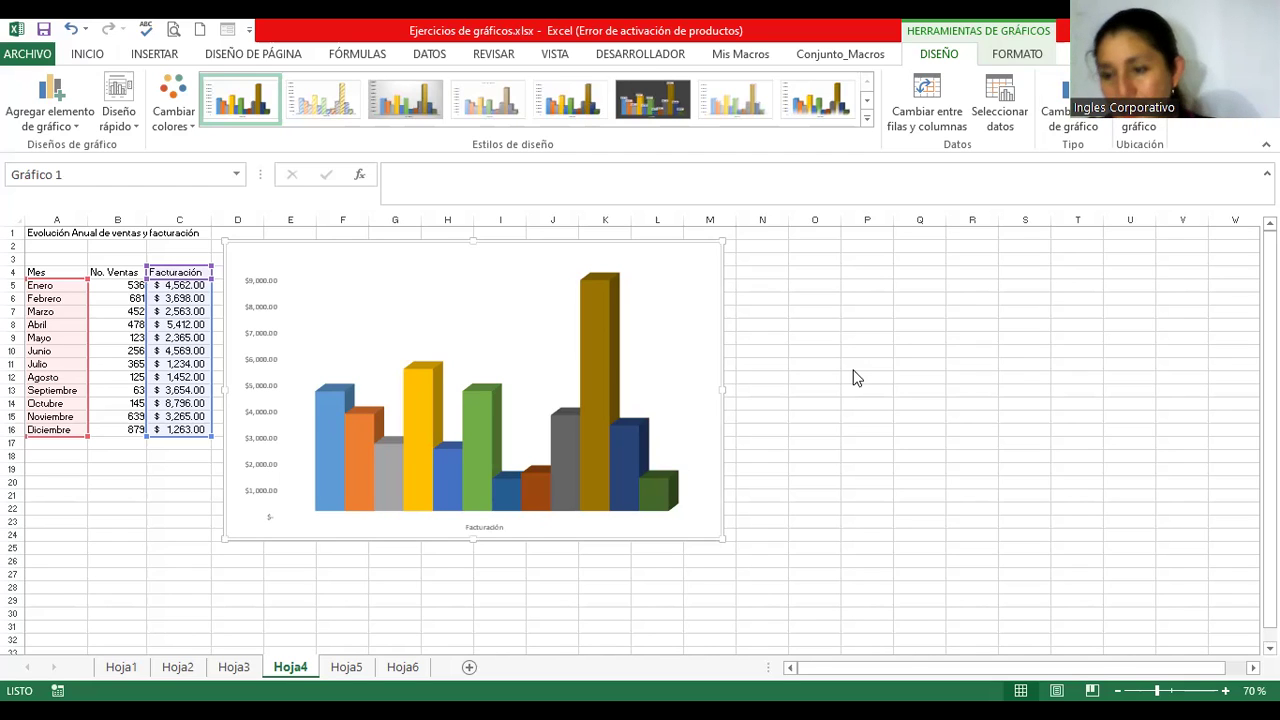
Add a chart title above the columns and set its text to "Gráfico Anual de Ventas 2023"
mouse_move(655, 288)
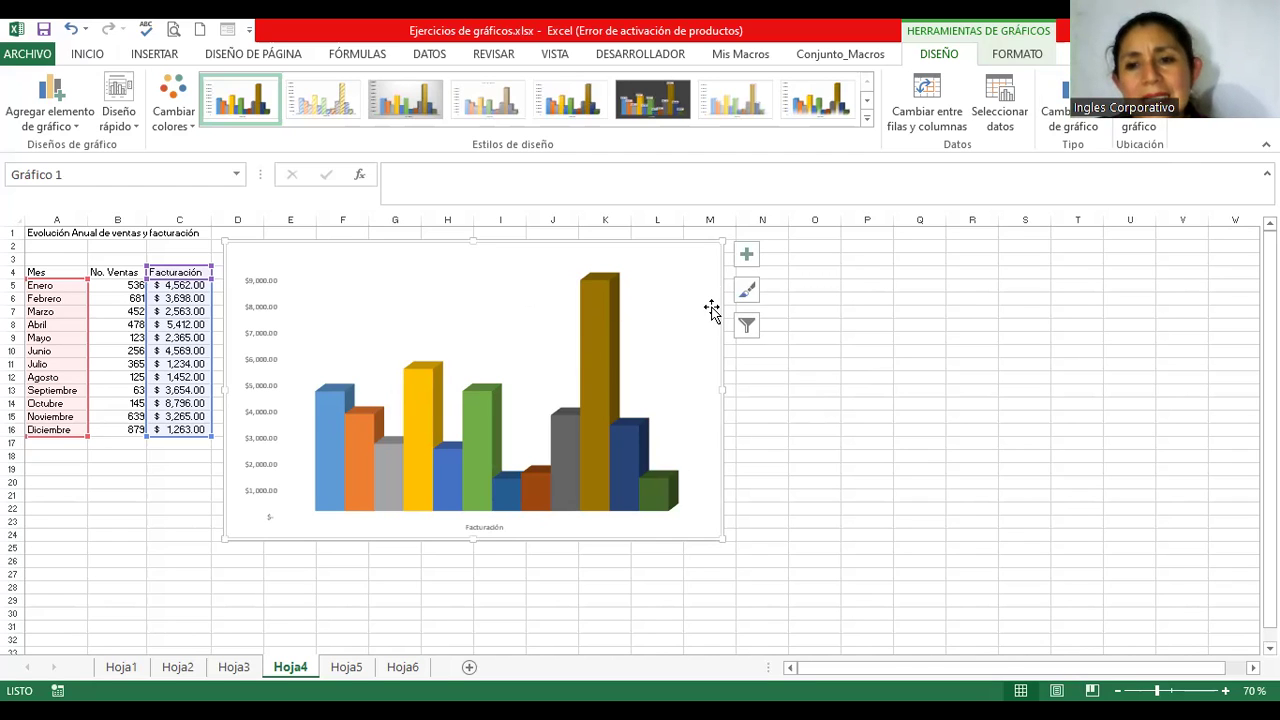
left_click(746, 256)
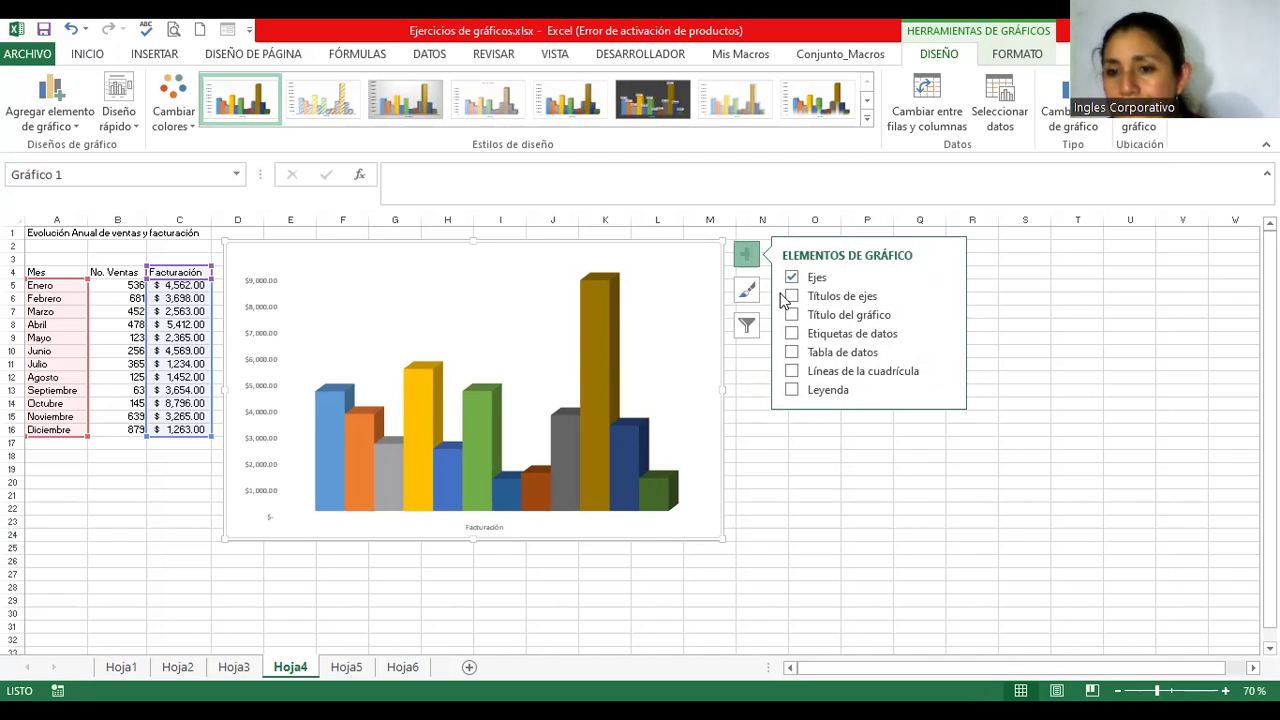
left_click(792, 317)
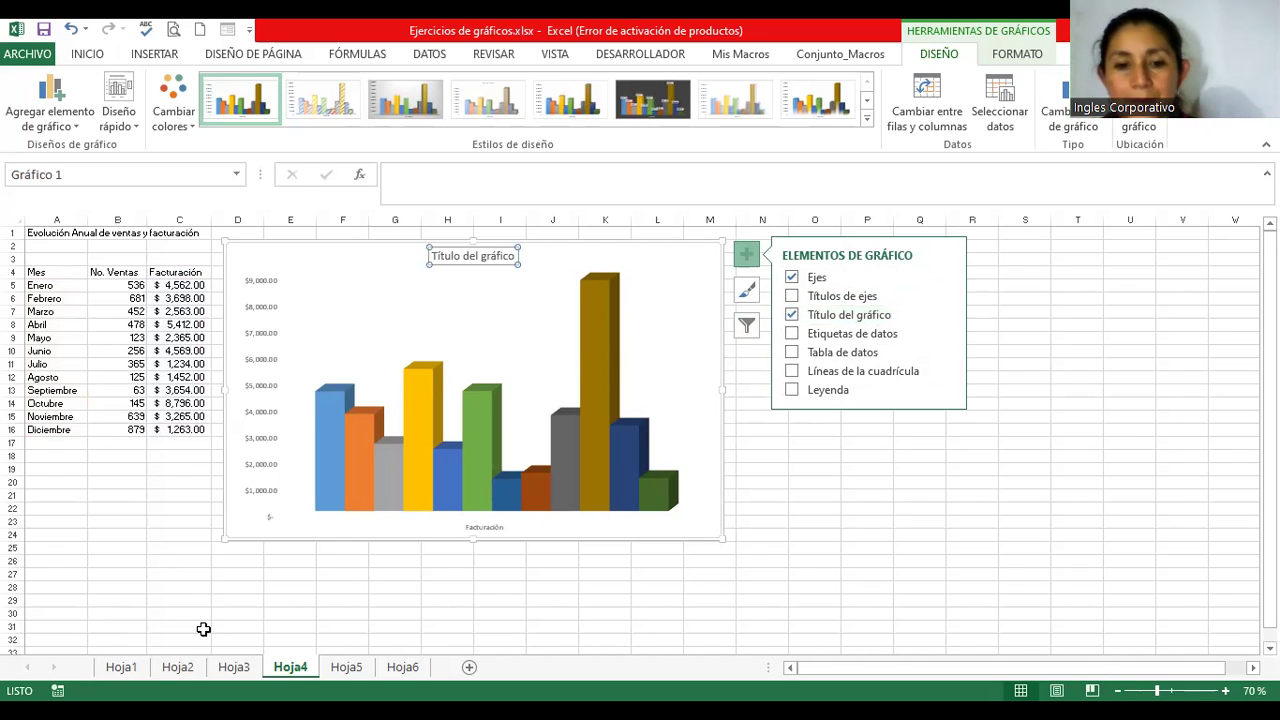
key("Escape")
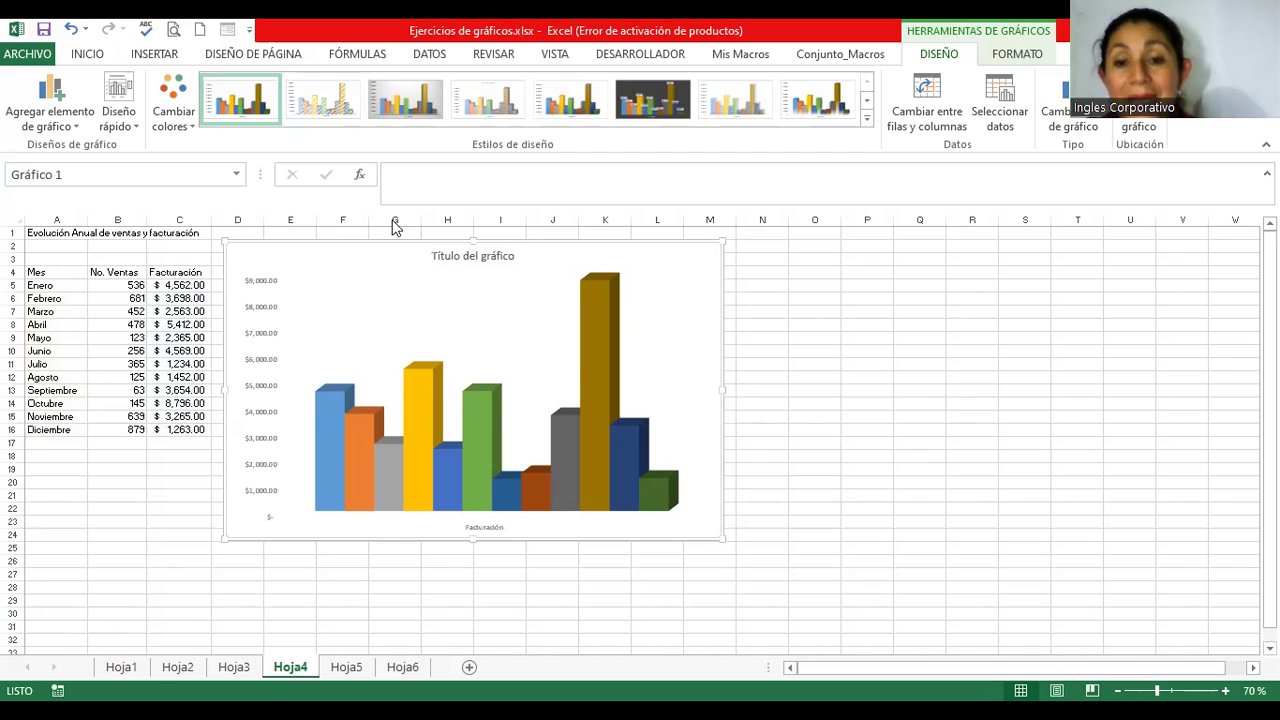
double_click(450, 262)
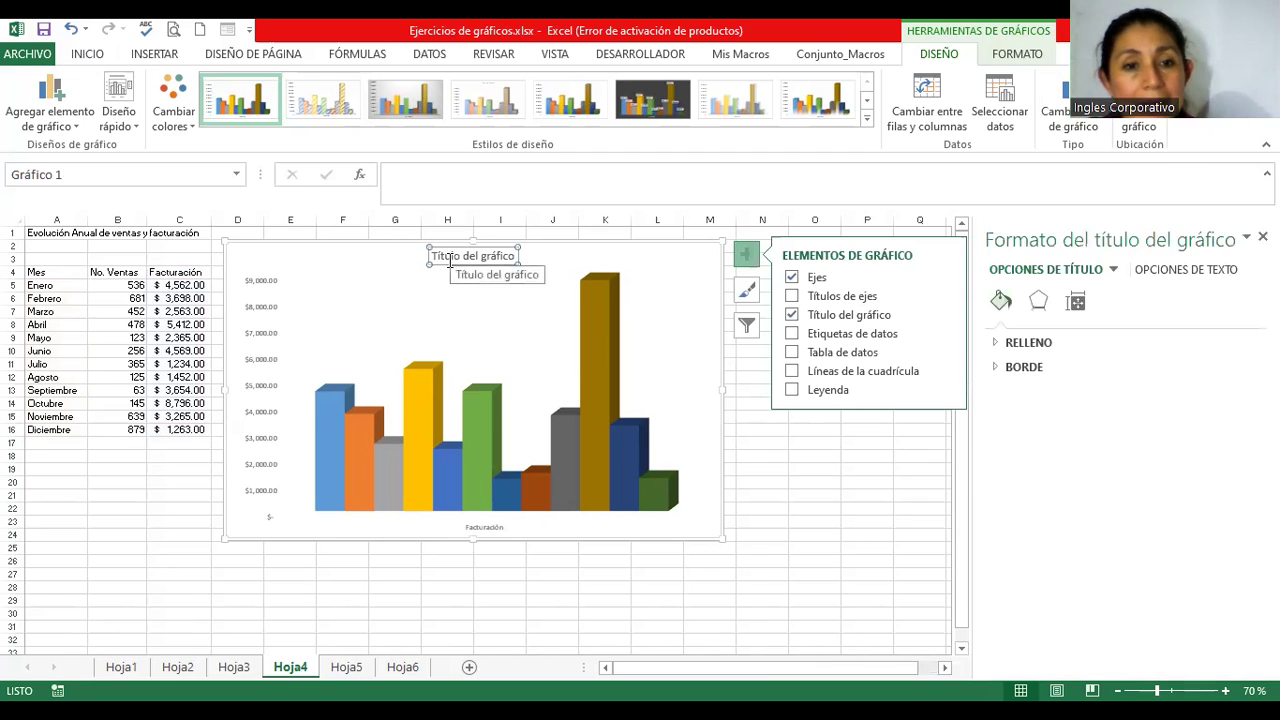
left_click_drag(431, 258, 517, 262)
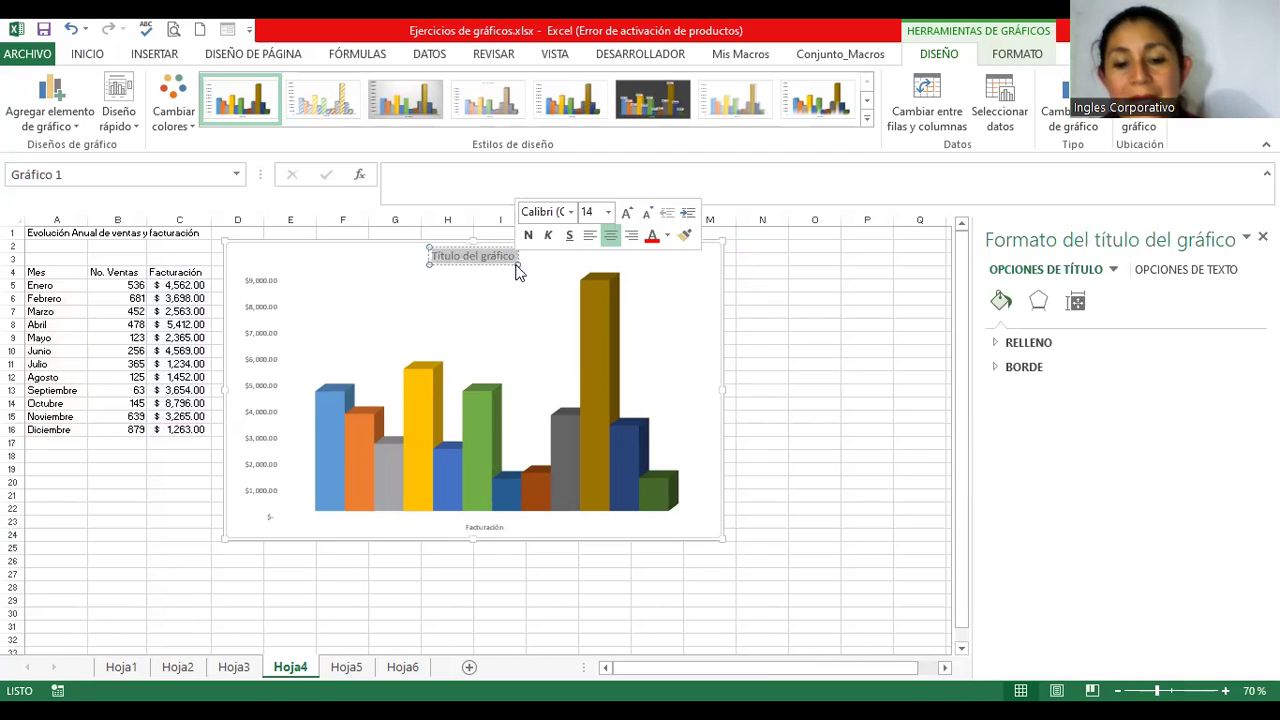
type("Gráf")
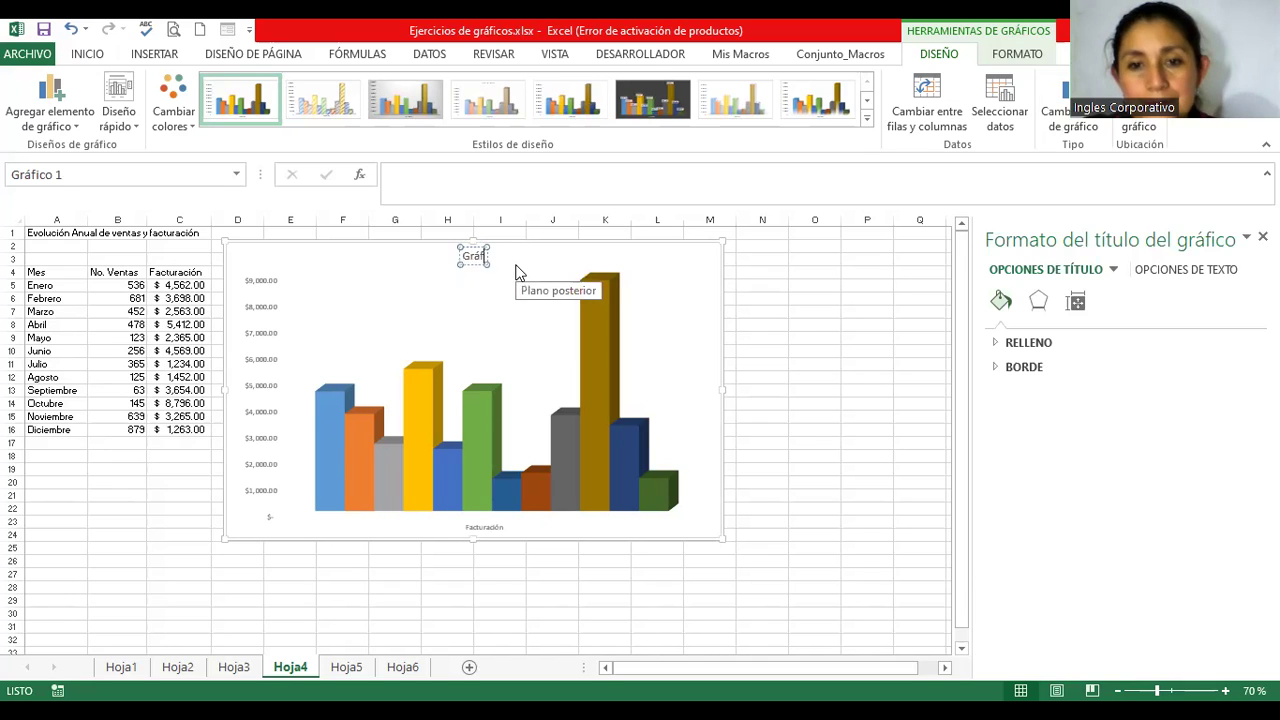
type("ico")
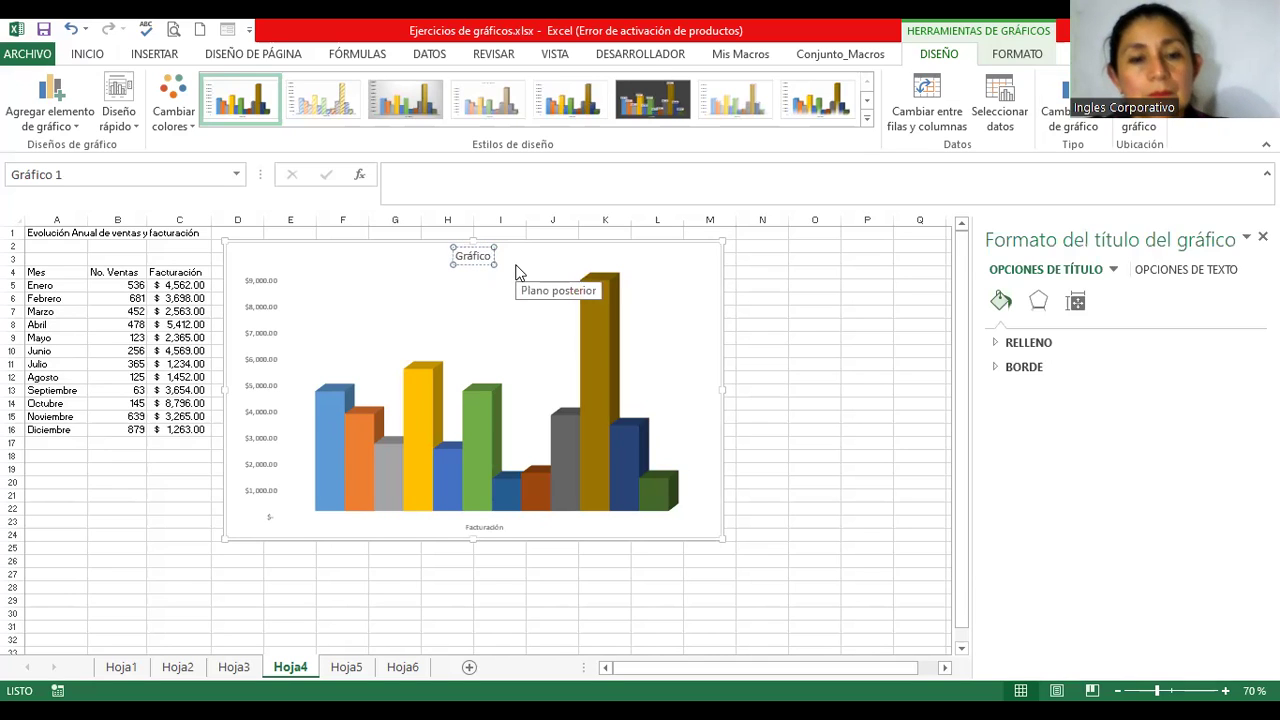
type(" Anual")
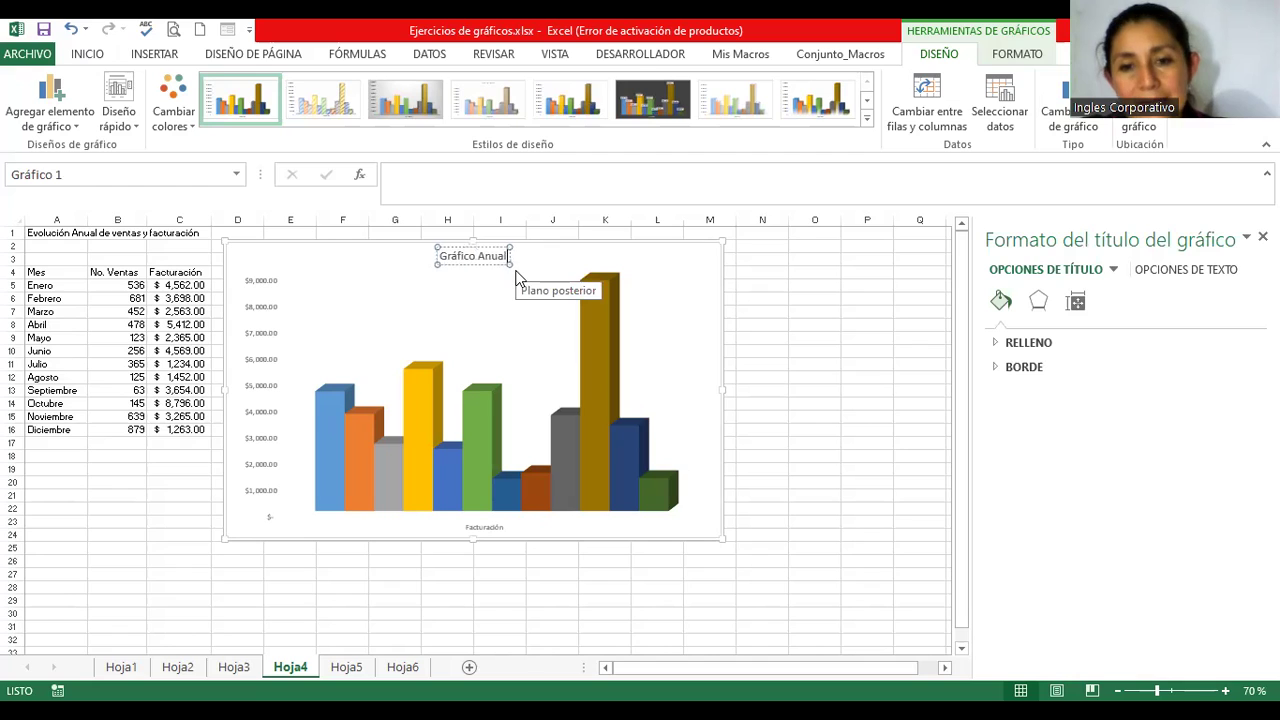
type(" de Ventas")
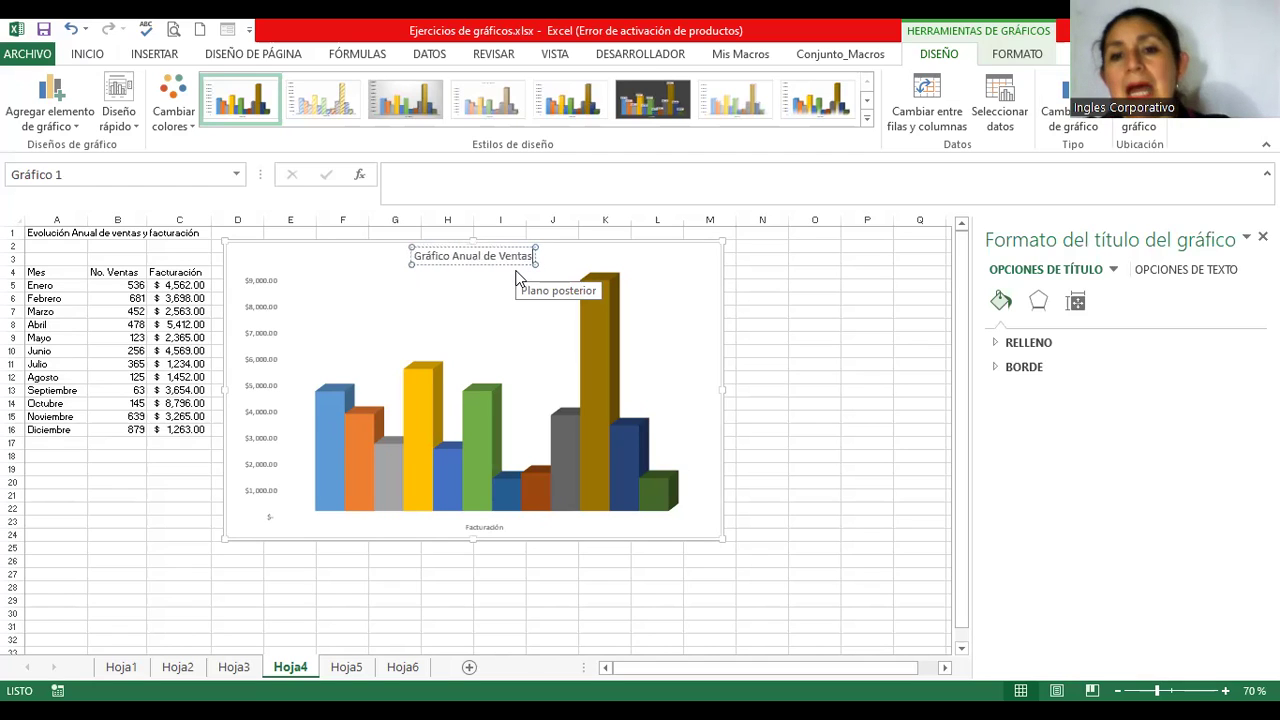
type(" 2023")
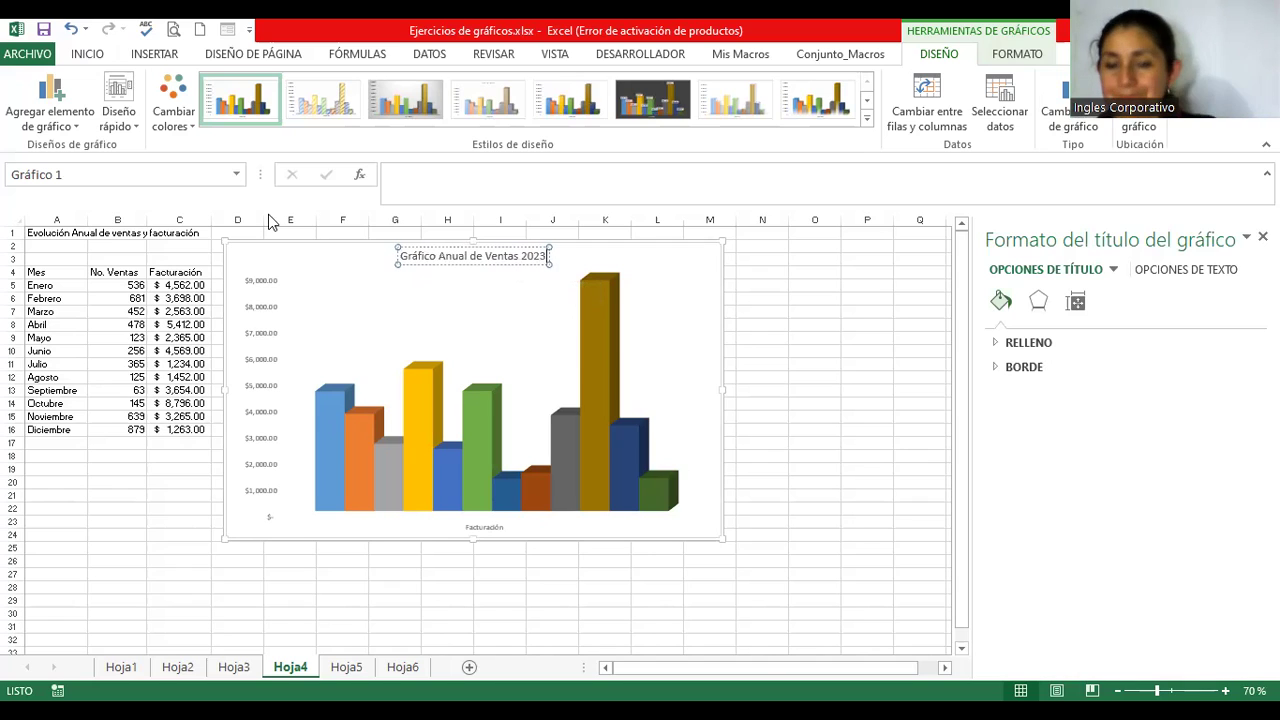
Format the chart title in bold at font size 20
left_click(92, 56)
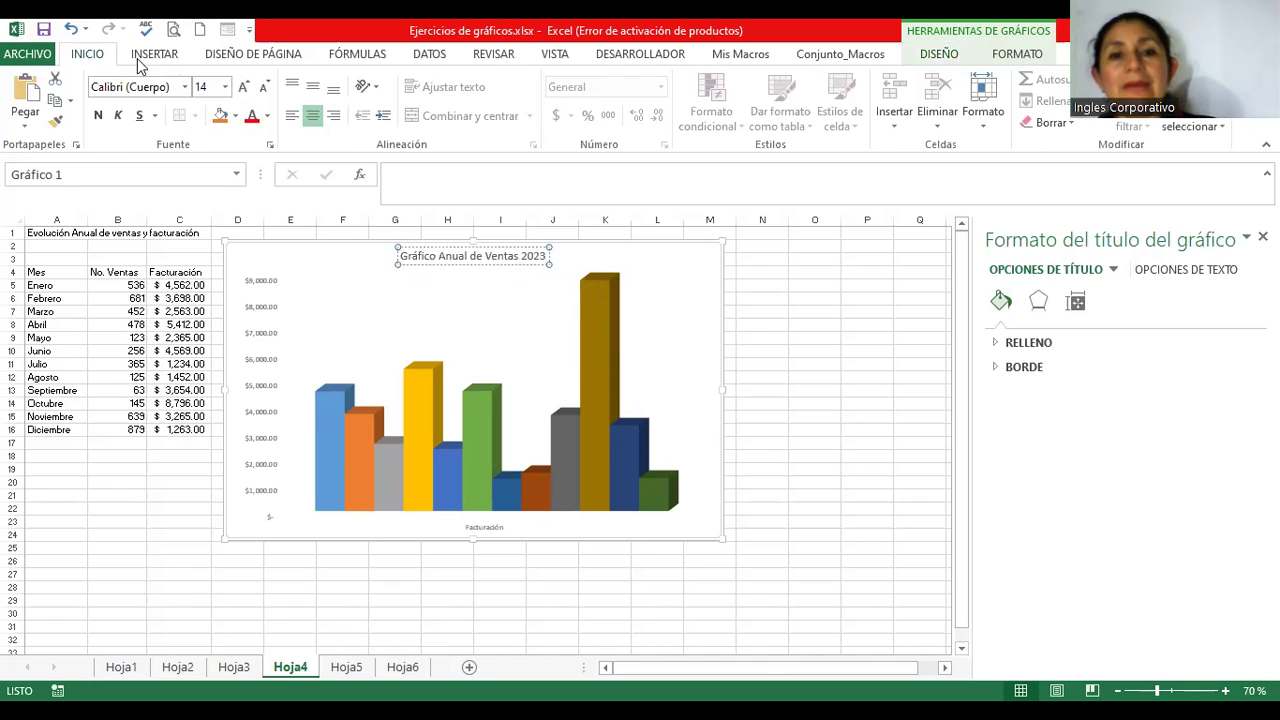
left_click(245, 89)
left_click(456, 257)
left_click(449, 265)
left_click(244, 89)
left_click(244, 89)
left_click(244, 89)
left_click(98, 115)
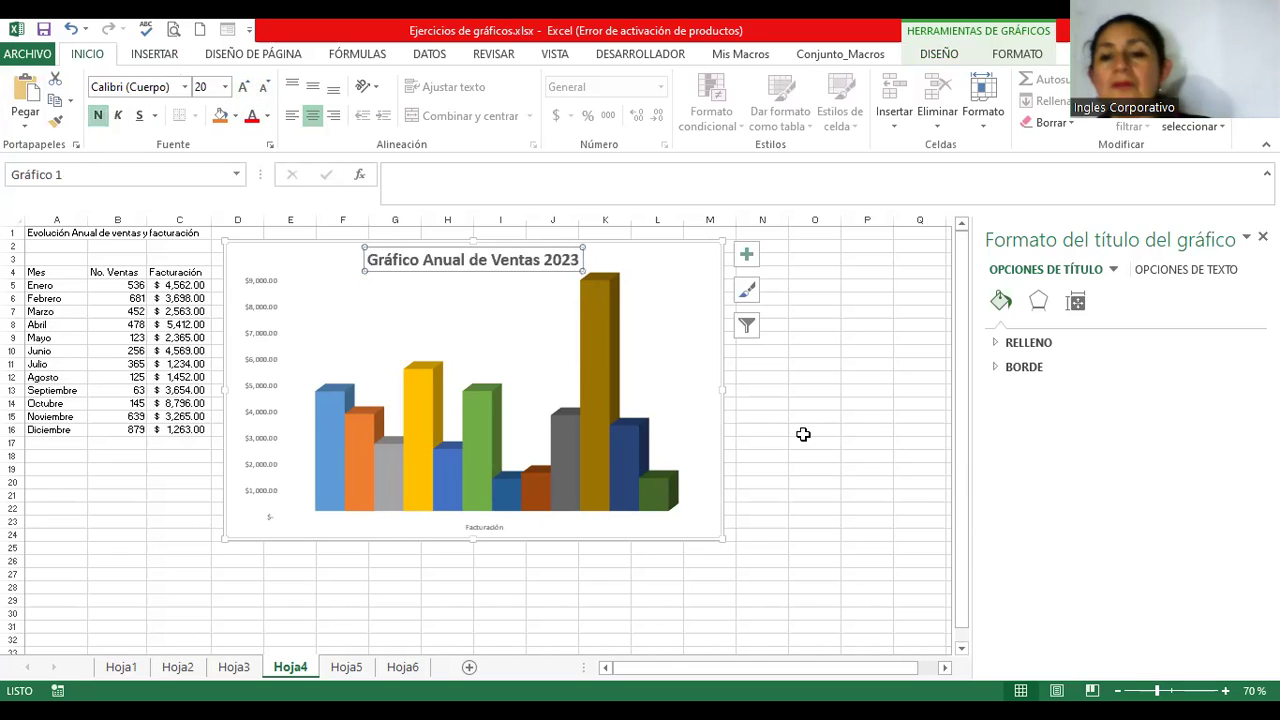
left_click(721, 453)
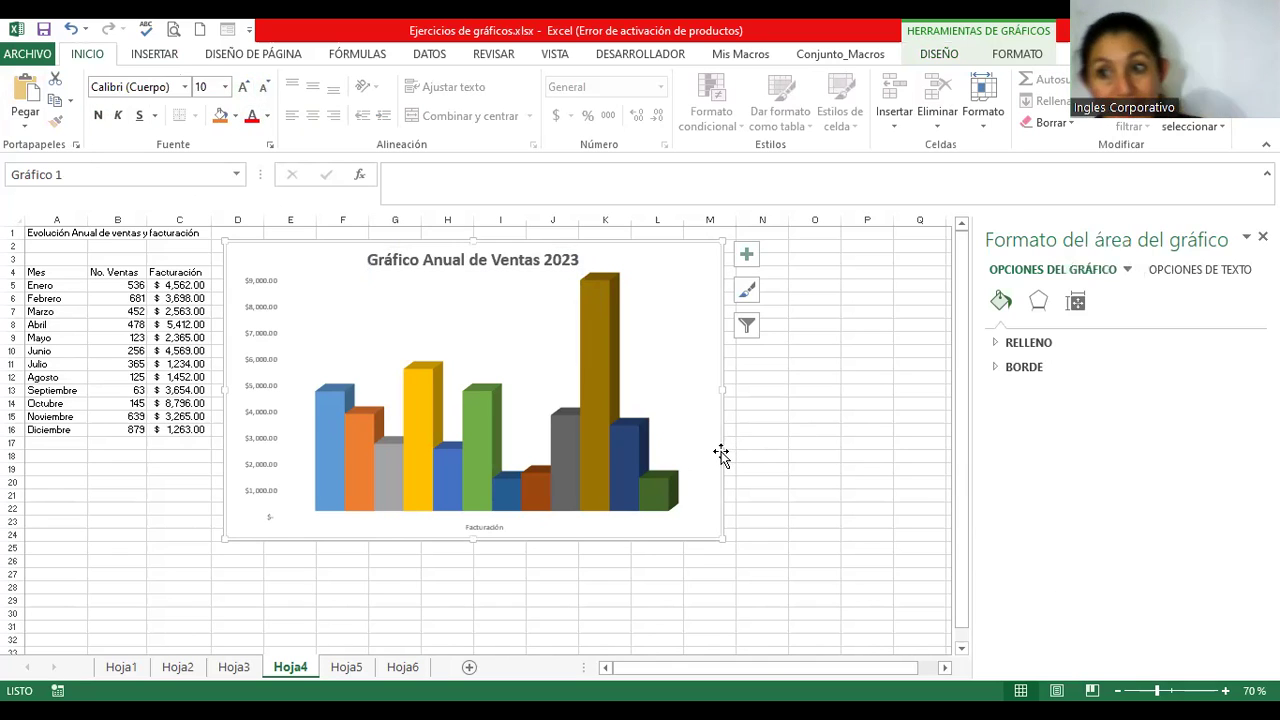
Move the chart to a new sheet named "Gráfico Ventas"
right_click(723, 300)
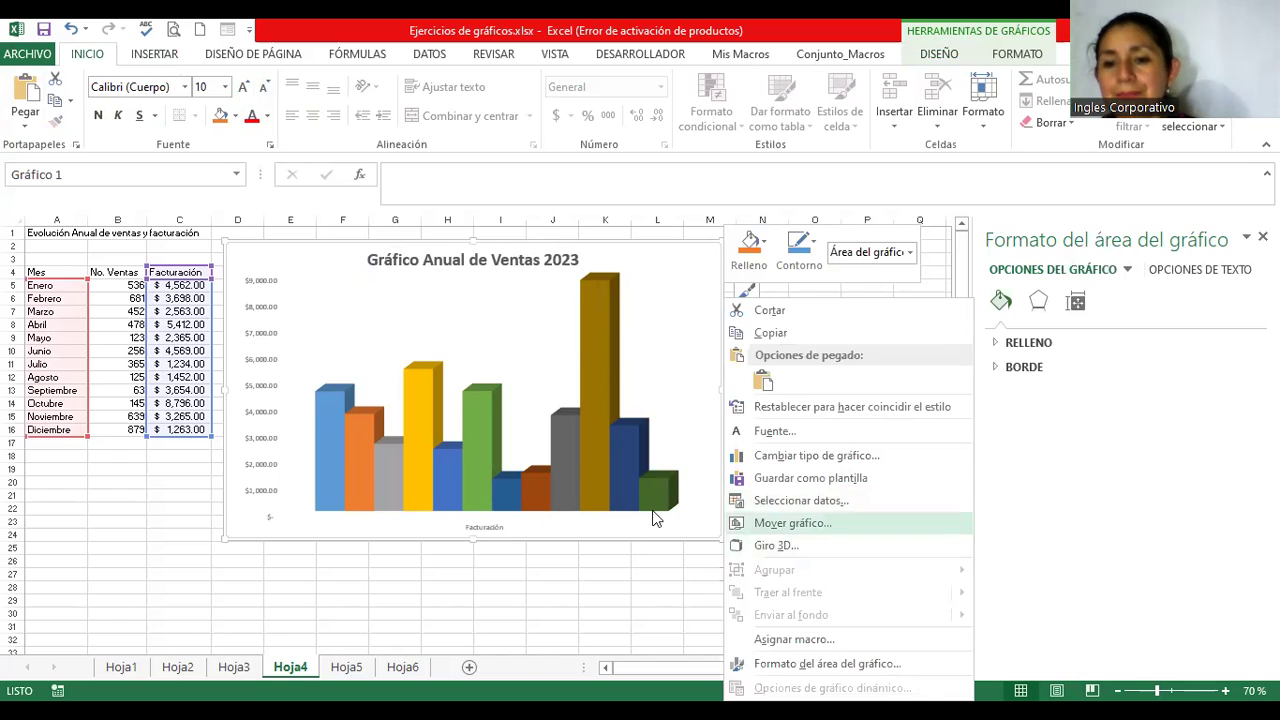
left_click(790, 523)
left_click(657, 501)
left_click(794, 501)
key("BackSpace")
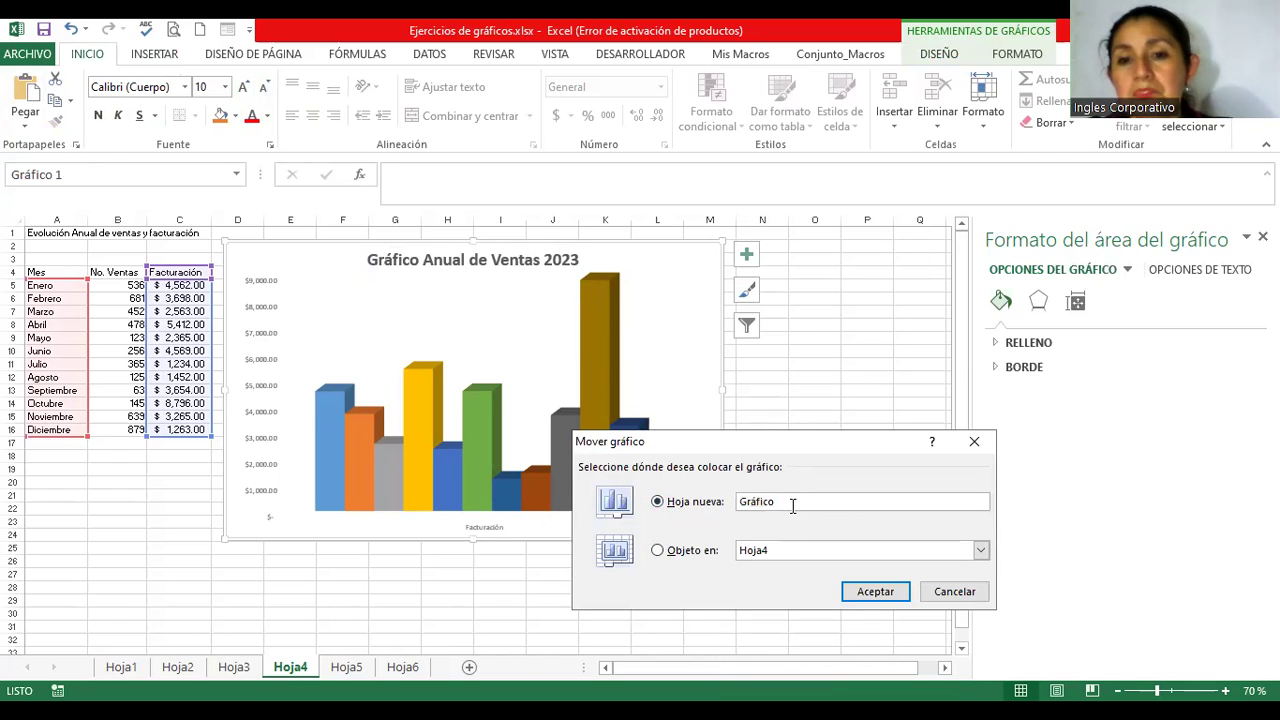
type("Ventas")
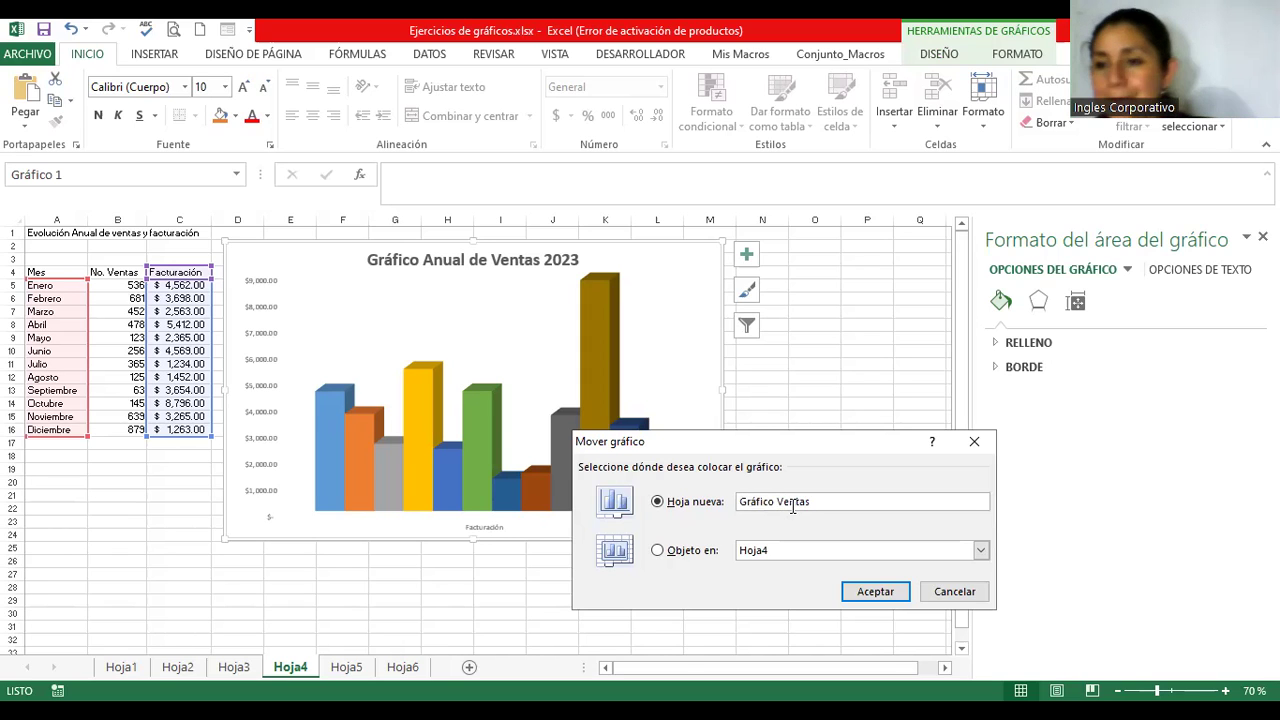
left_click(861, 598)
left_click(862, 598)
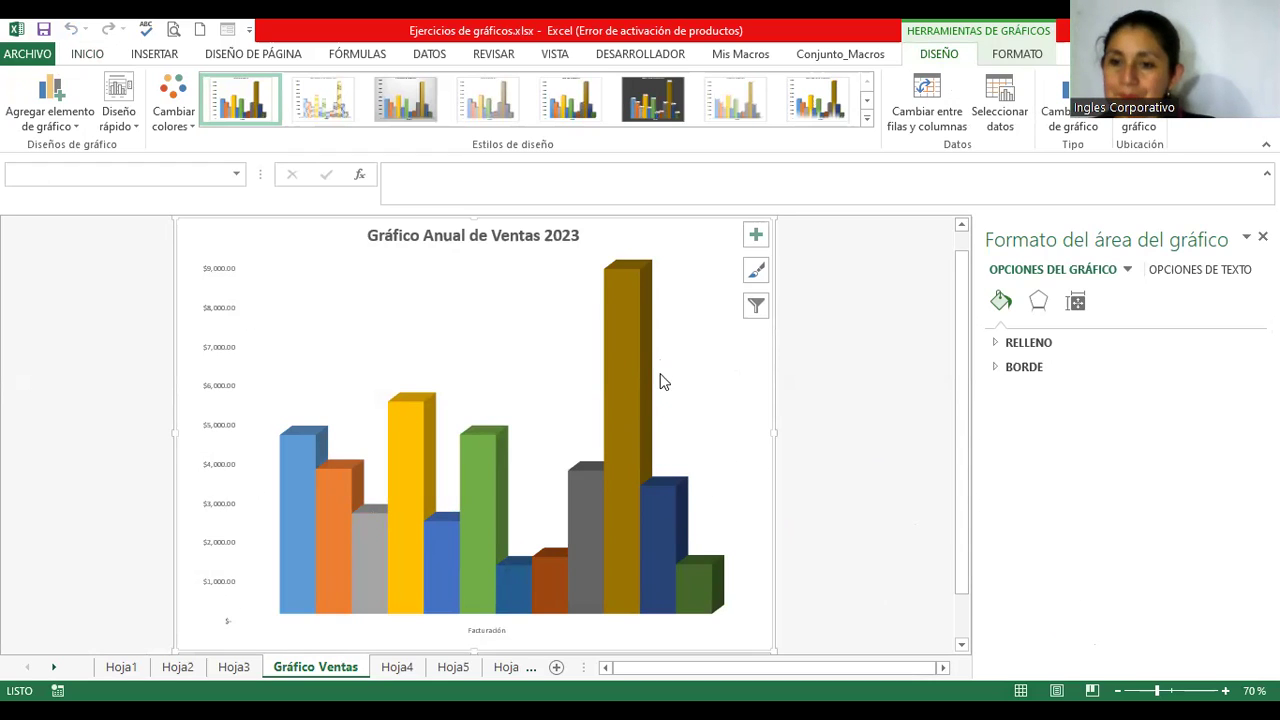
left_click(630, 373)
left_click(699, 478)
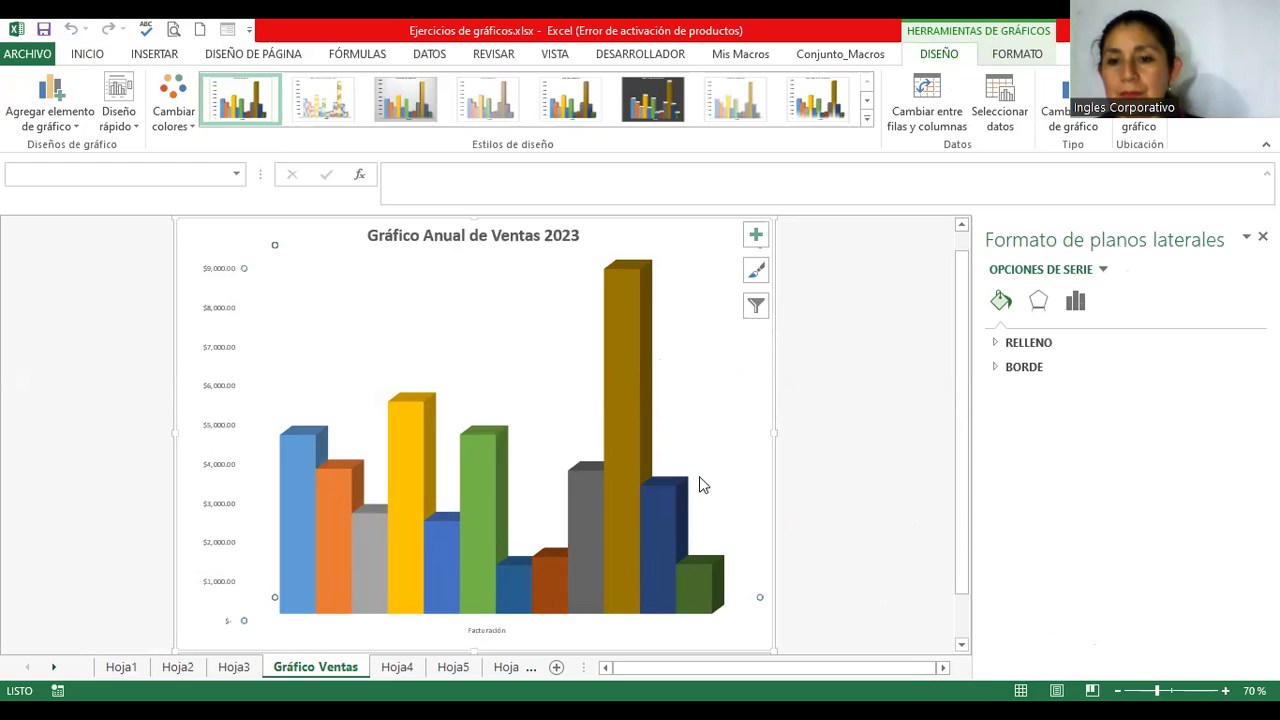
left_click(697, 493)
left_click(674, 513)
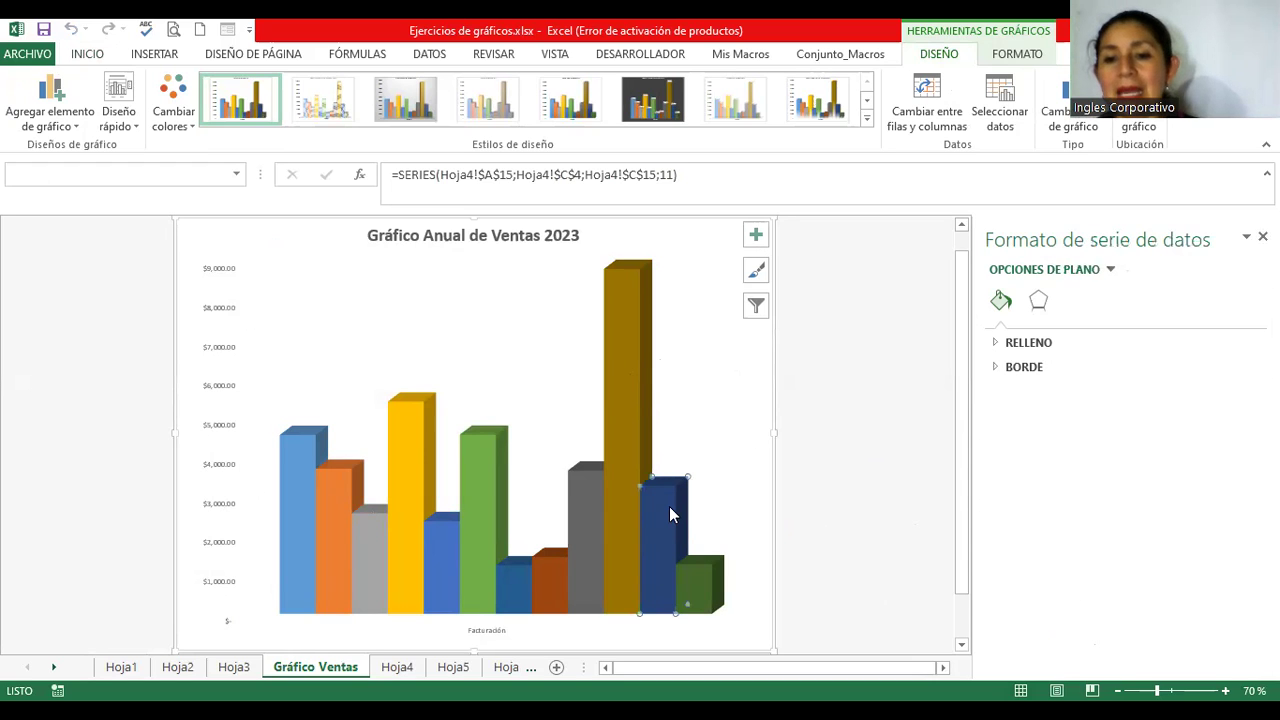
left_click(853, 405)
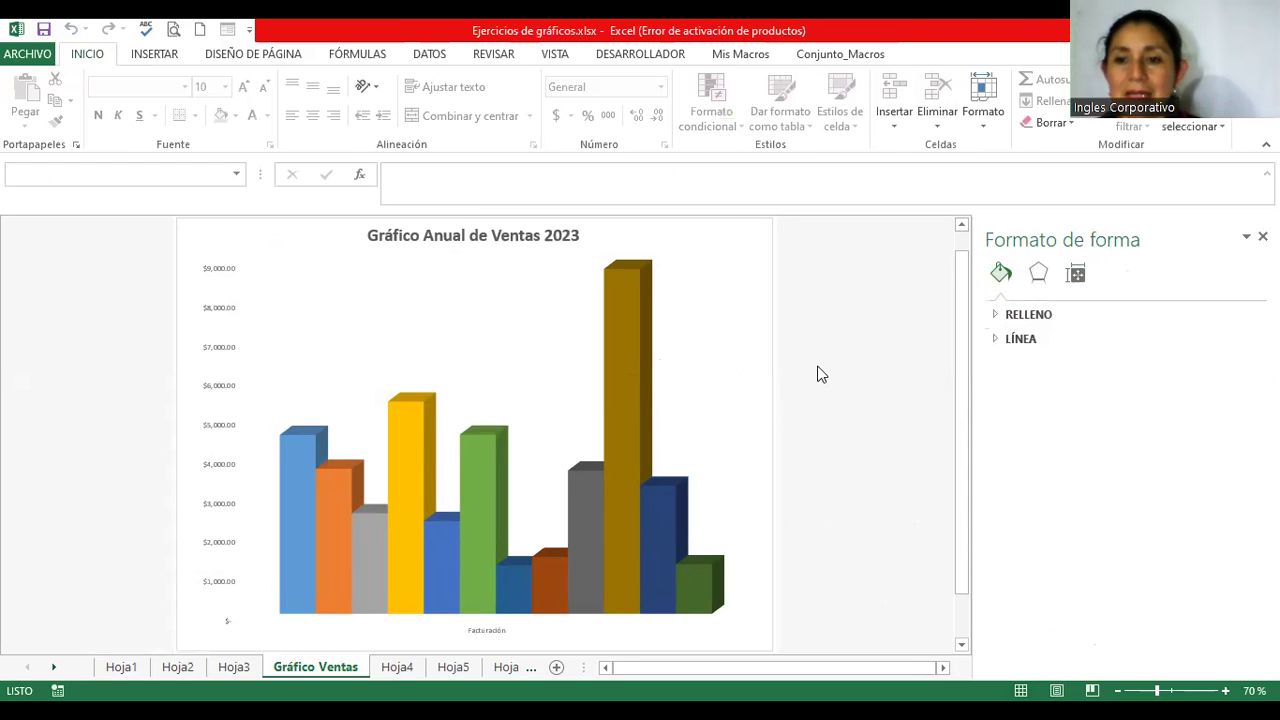
Add a shadow to the chart's walls by setting its transparency to 25 %
left_click(394, 381)
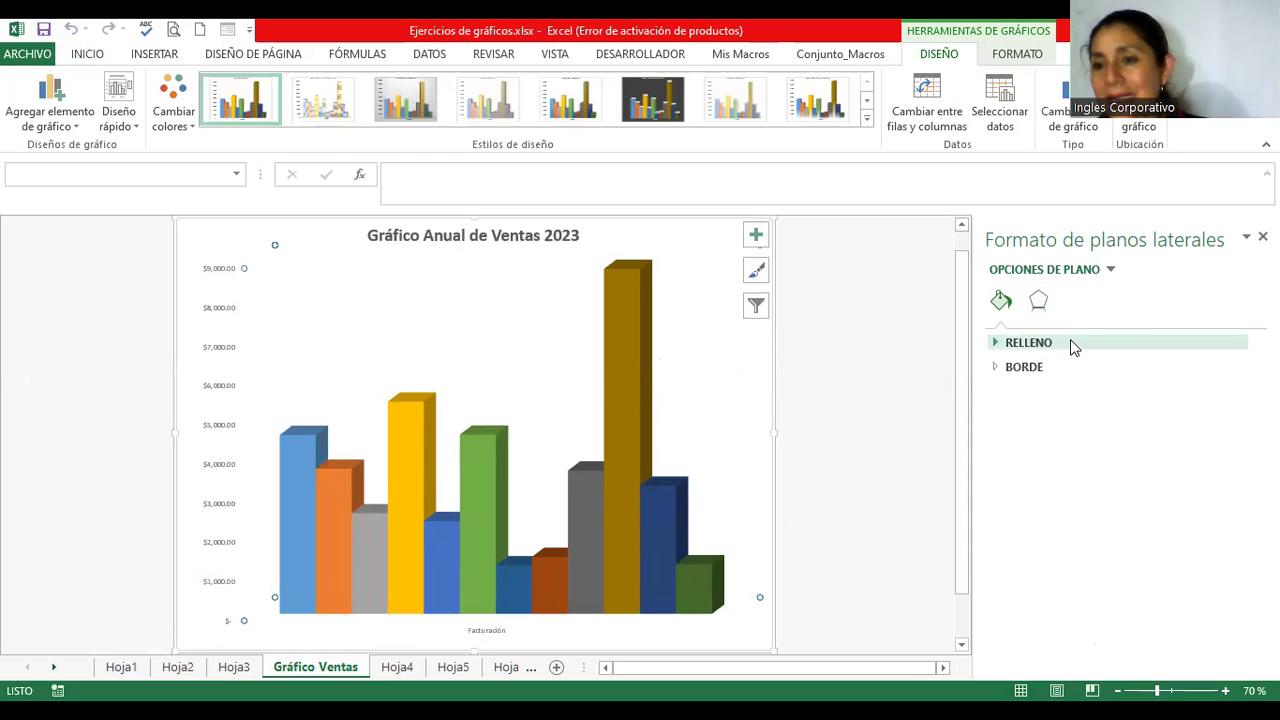
left_click(1038, 301)
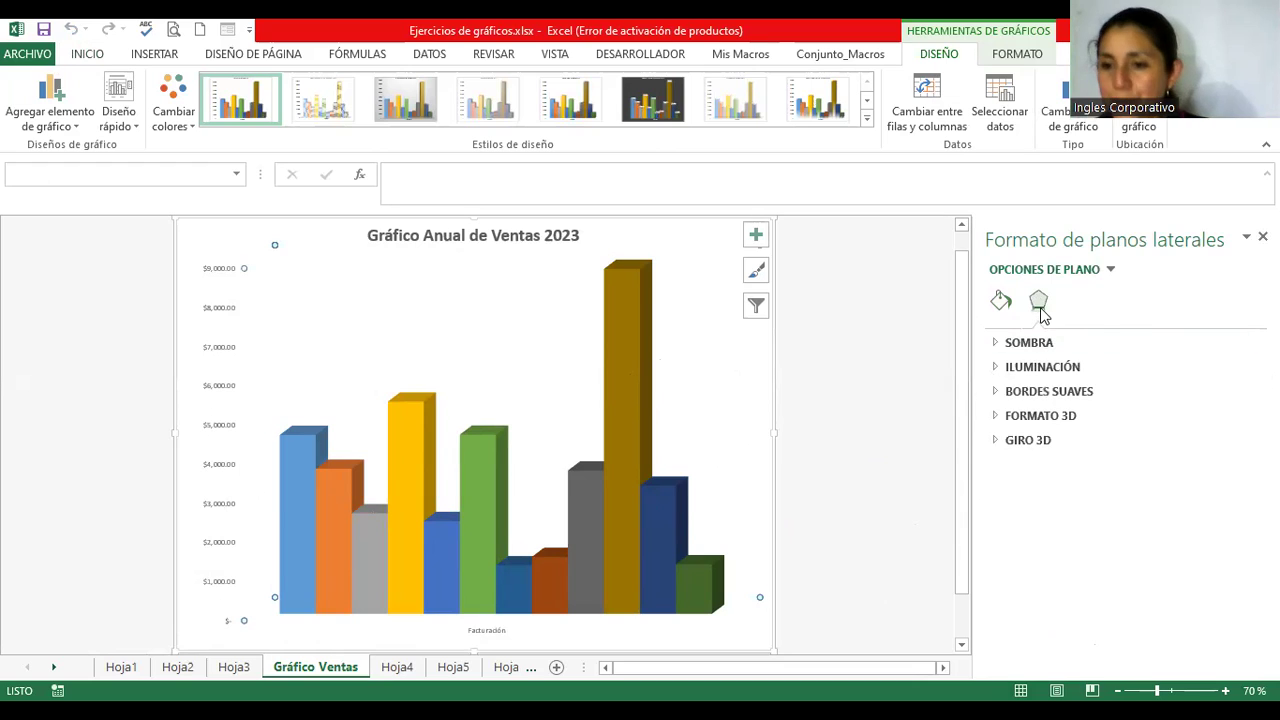
left_click(998, 345)
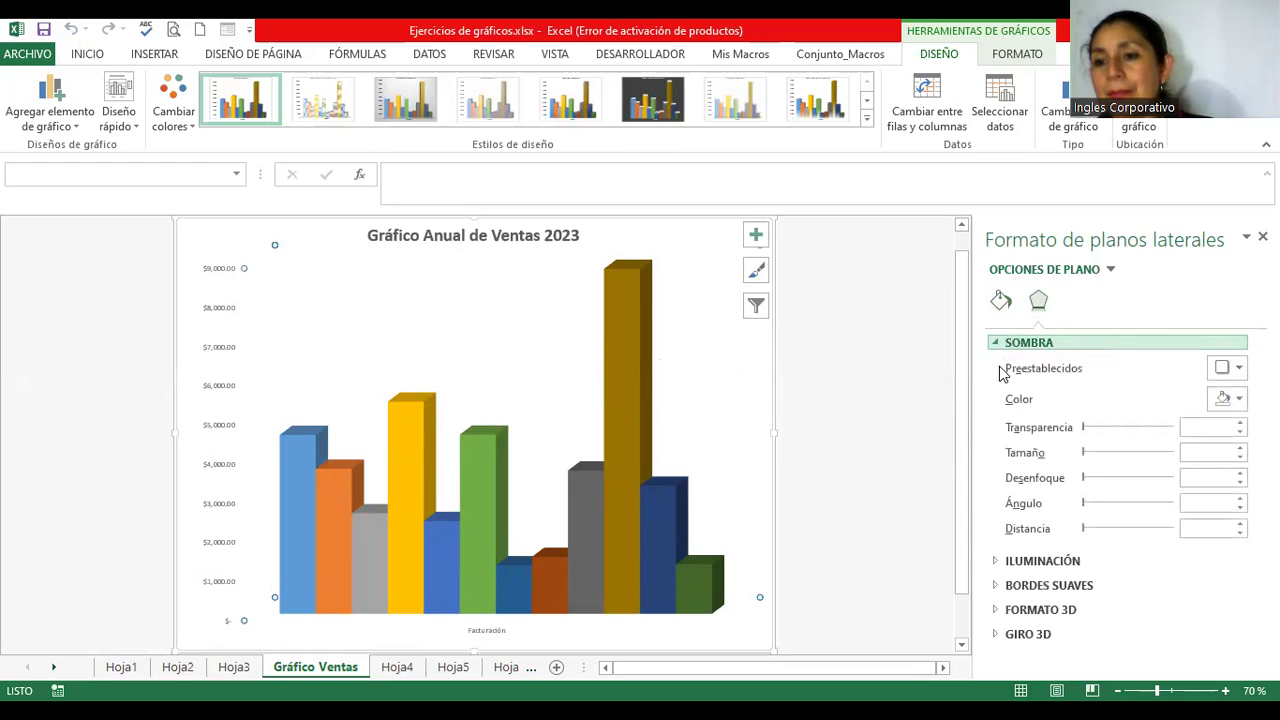
left_click_drag(1083, 428, 1105, 430)
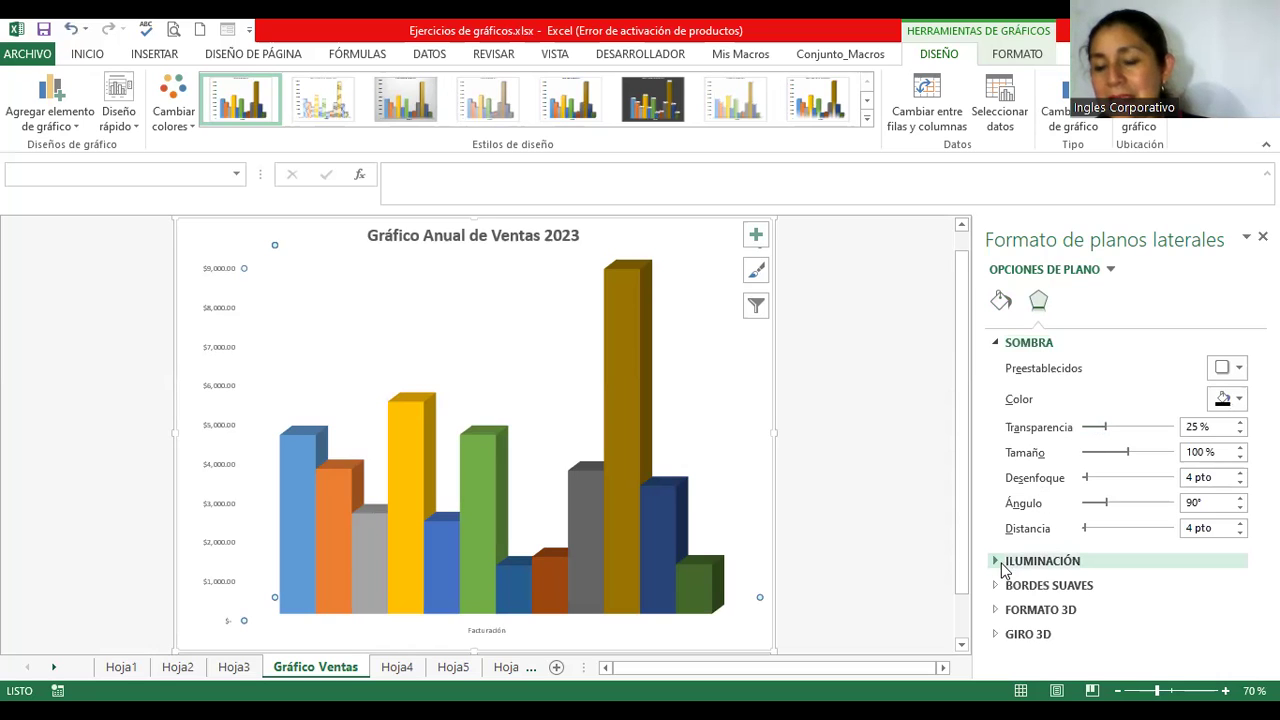
left_click(1000, 300)
left_click(815, 360)
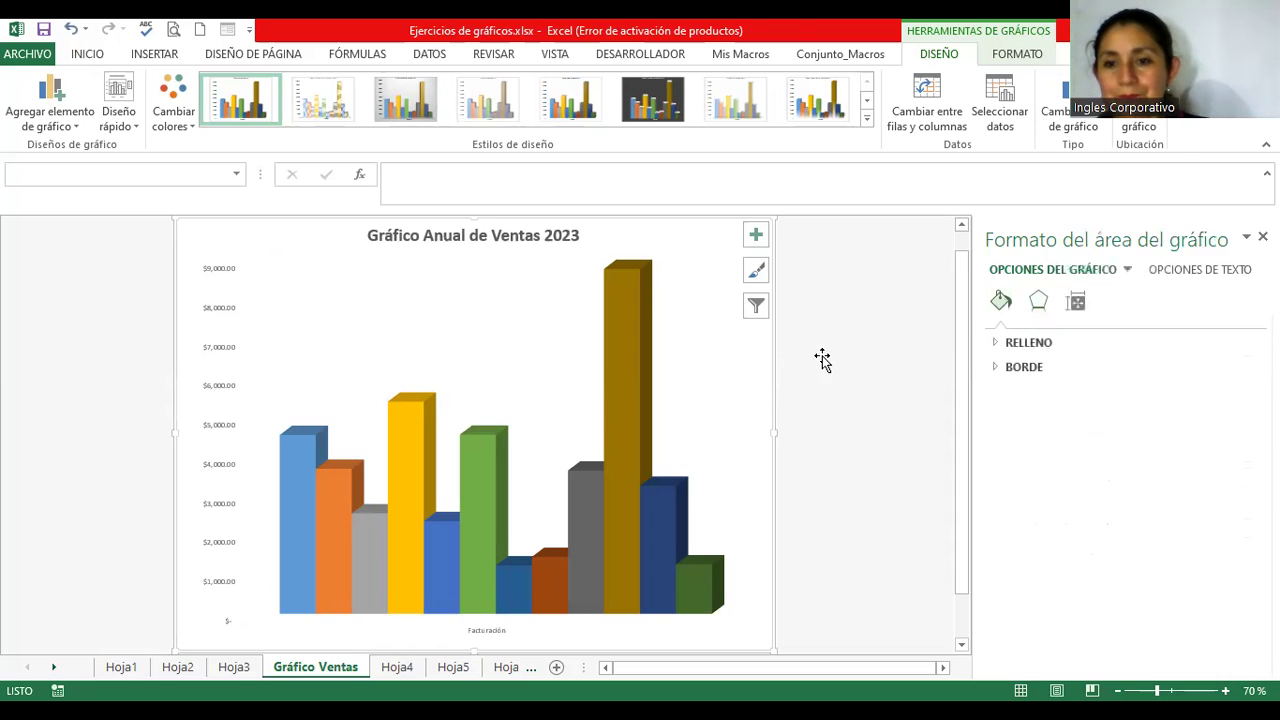
left_click(191, 306)
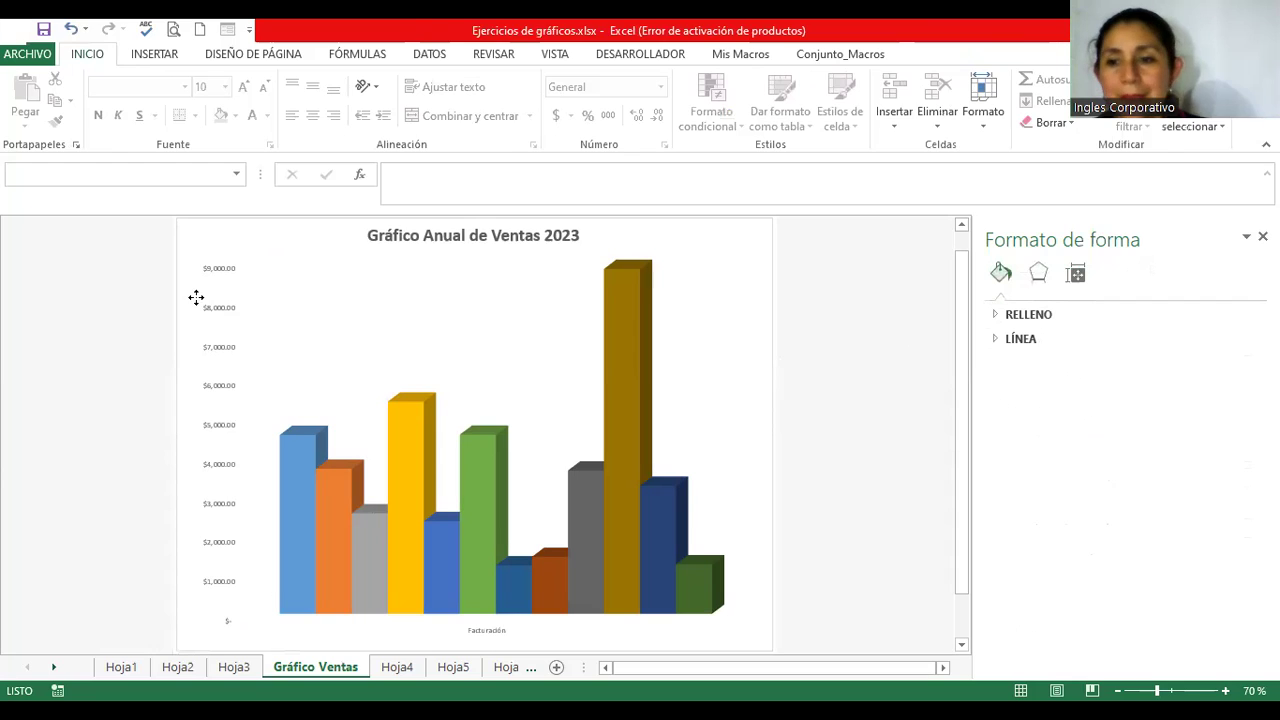
left_click(736, 349)
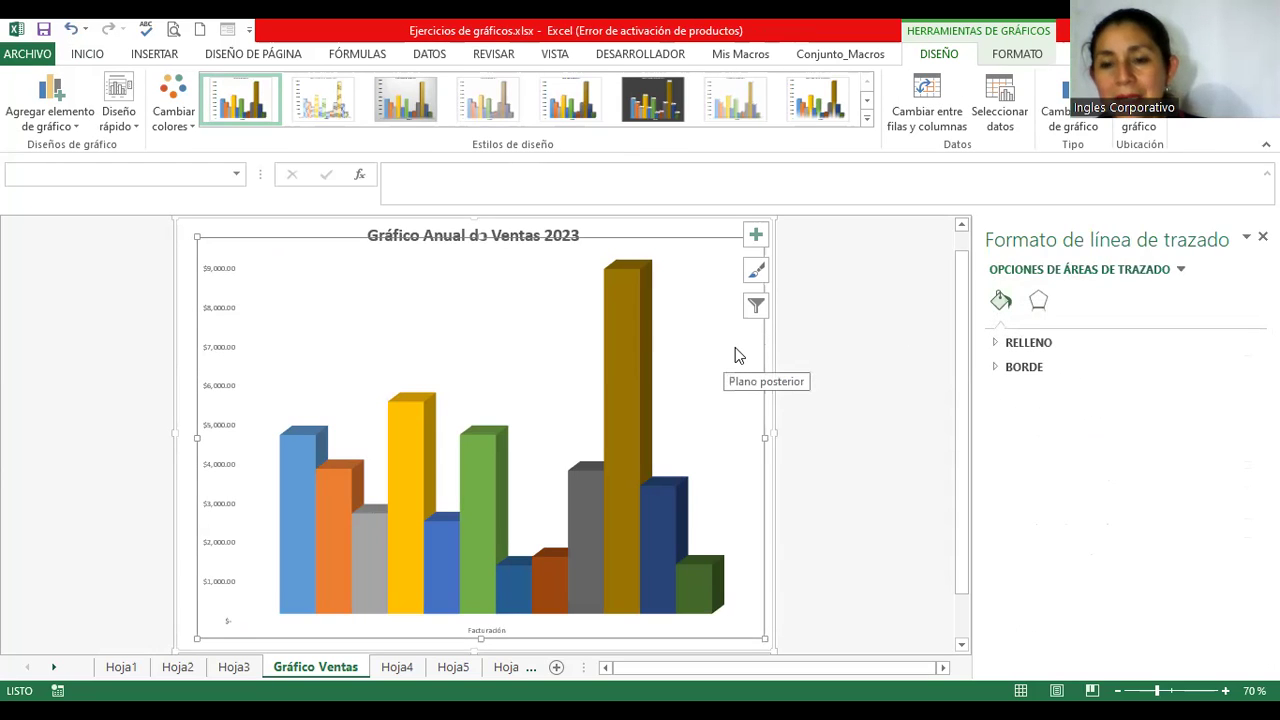
left_click(578, 517)
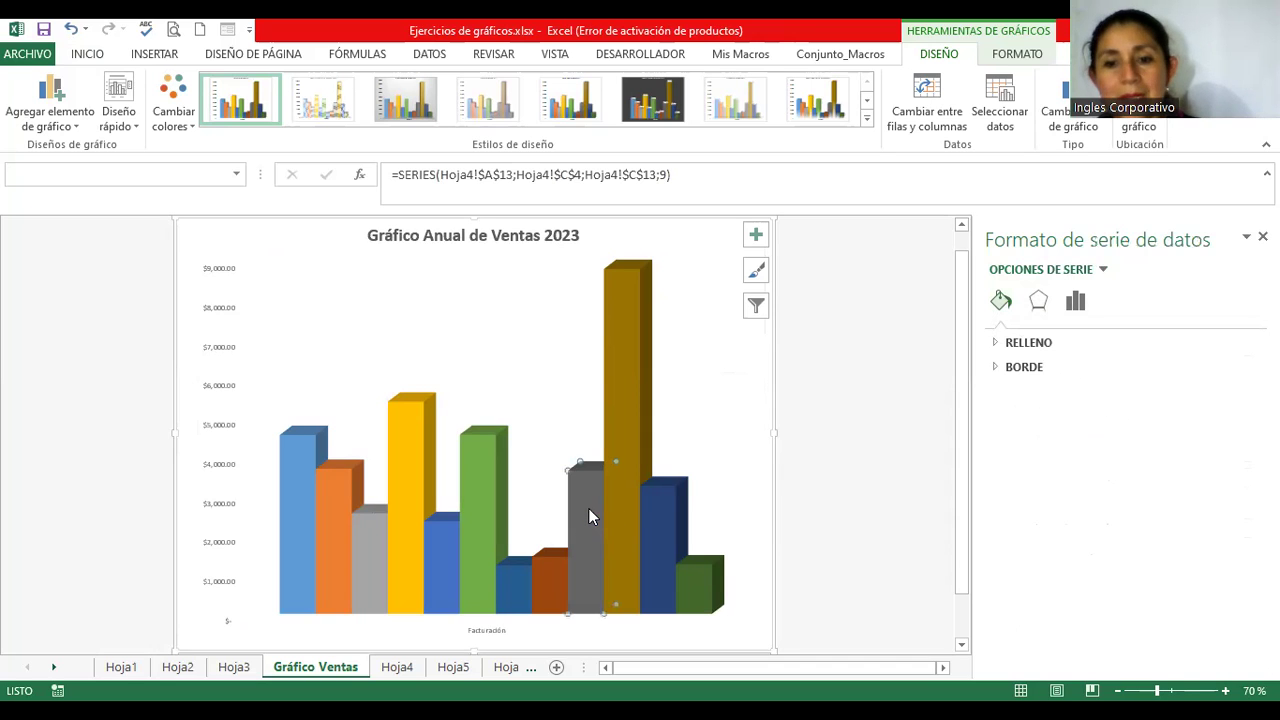
left_click(620, 512)
left_click(649, 502)
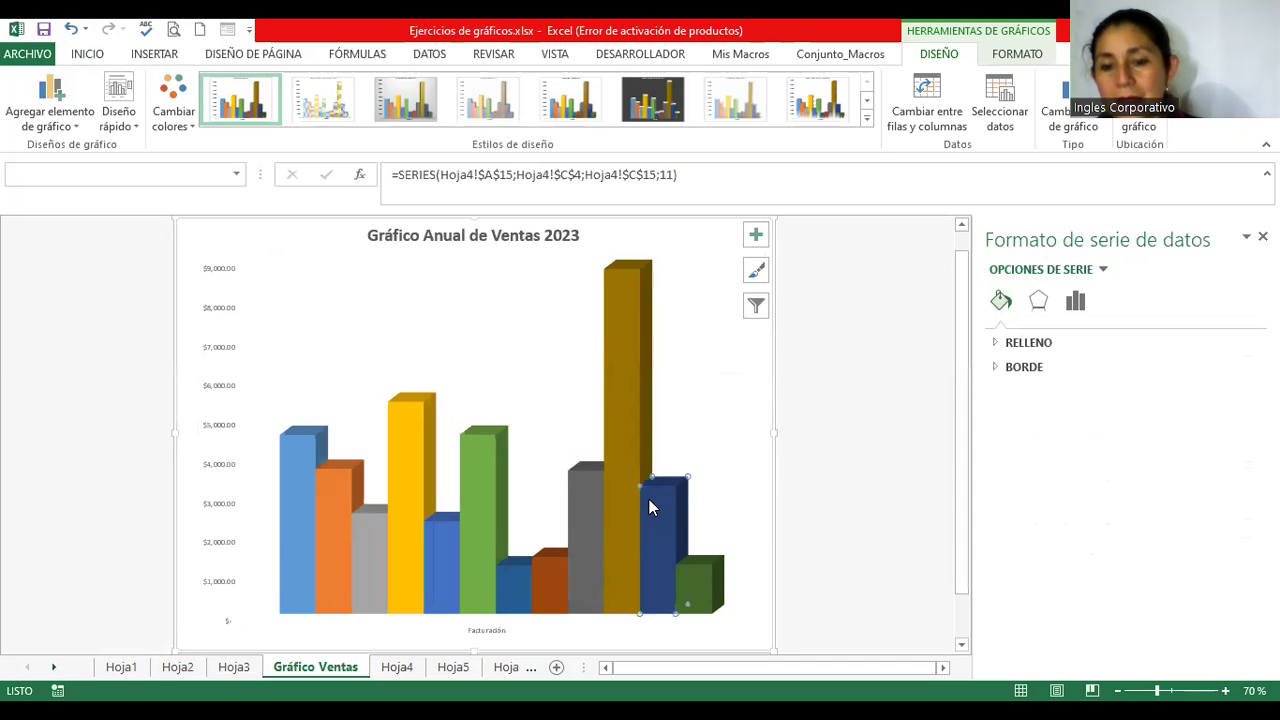
left_click(806, 366)
left_click(645, 405)
left_click(767, 460)
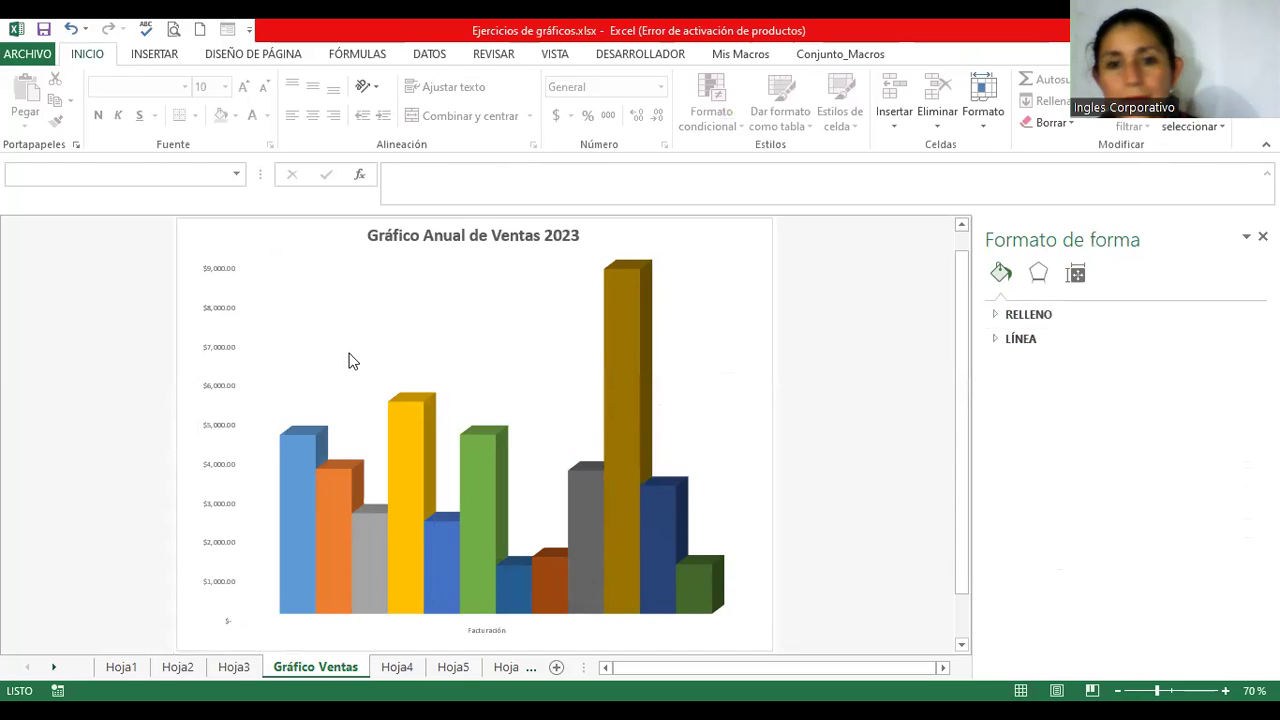
Change the shape of the Enero column to a full pyramid (Pirámide completa)
left_click(297, 449)
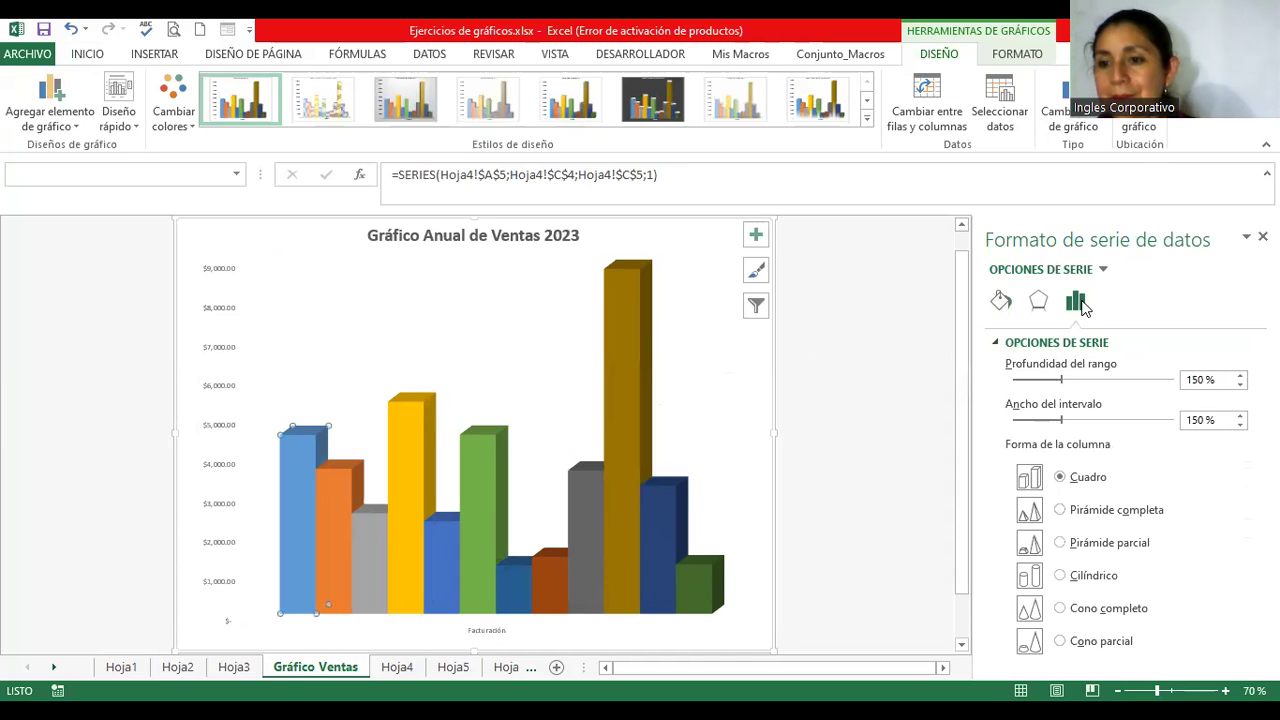
left_click(1060, 510)
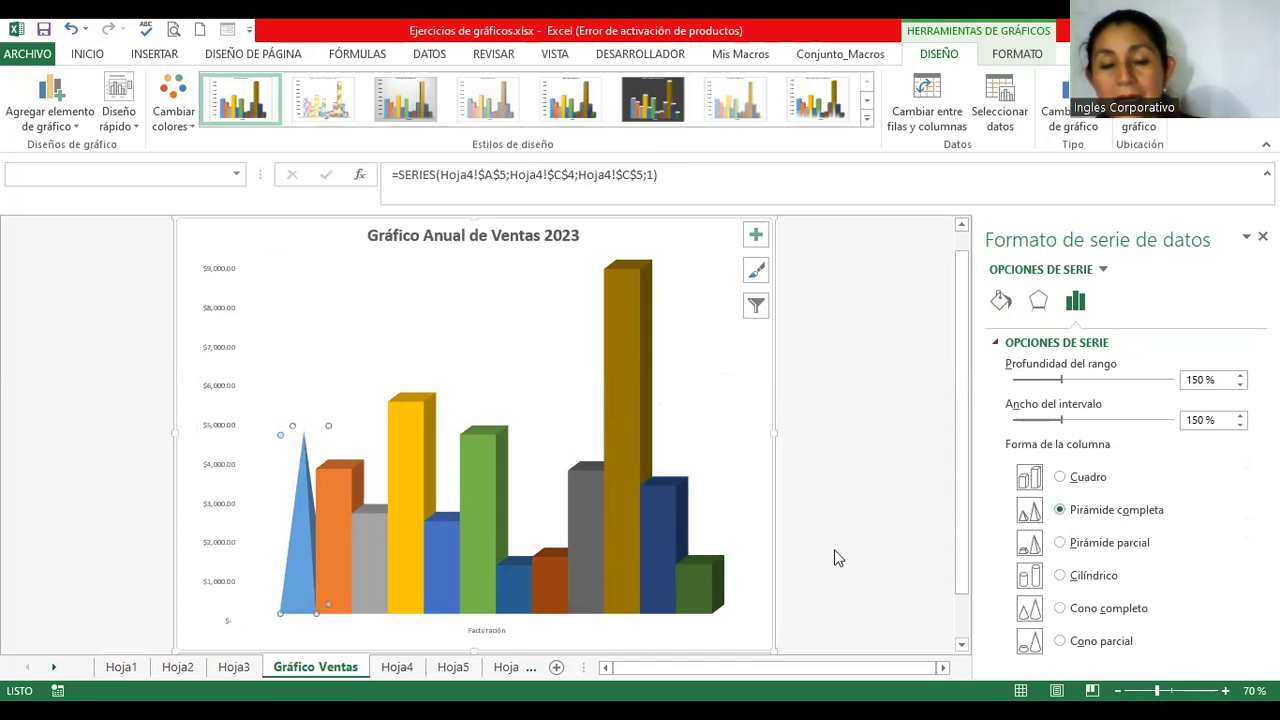
left_click(336, 484)
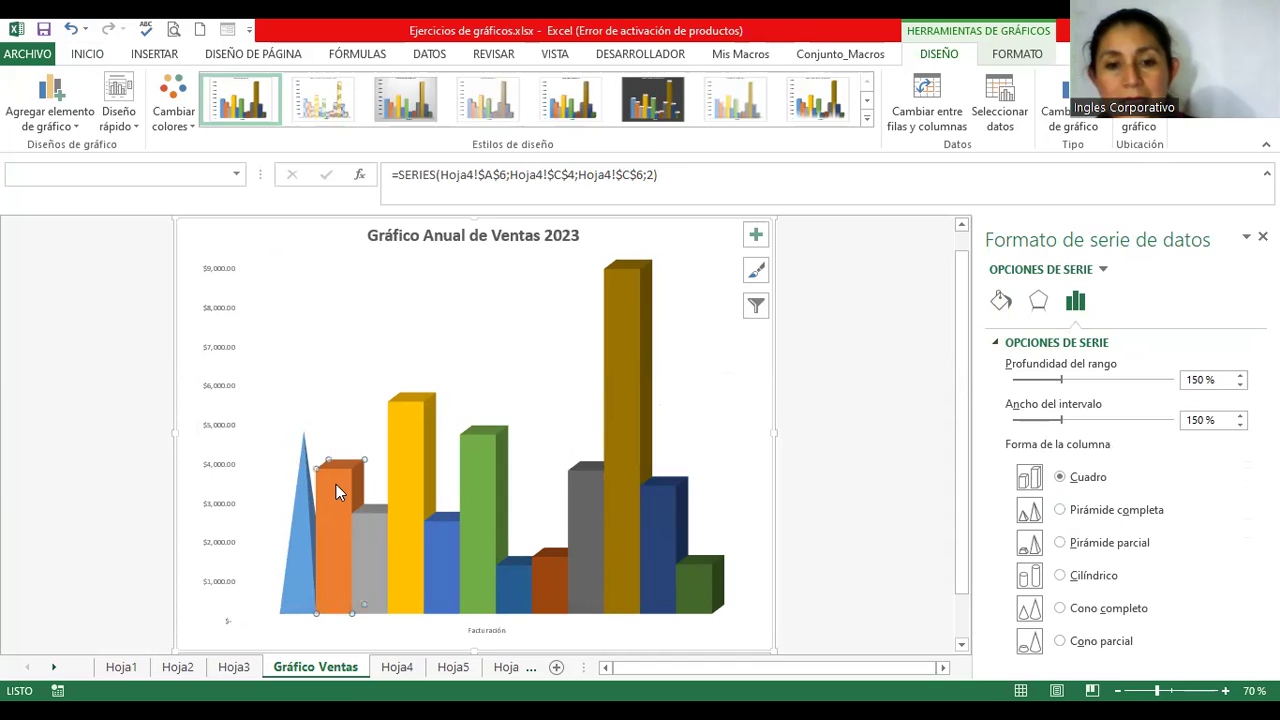
left_click(837, 378)
left_click(757, 427)
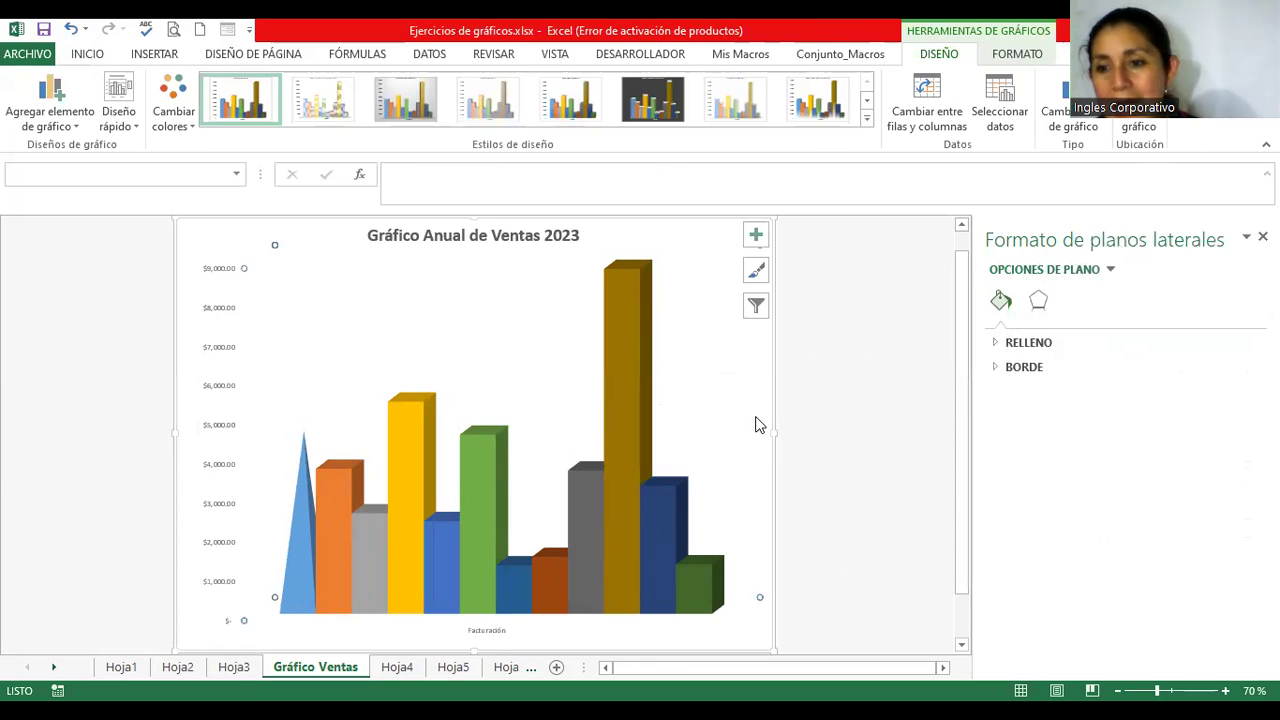
left_click(700, 526)
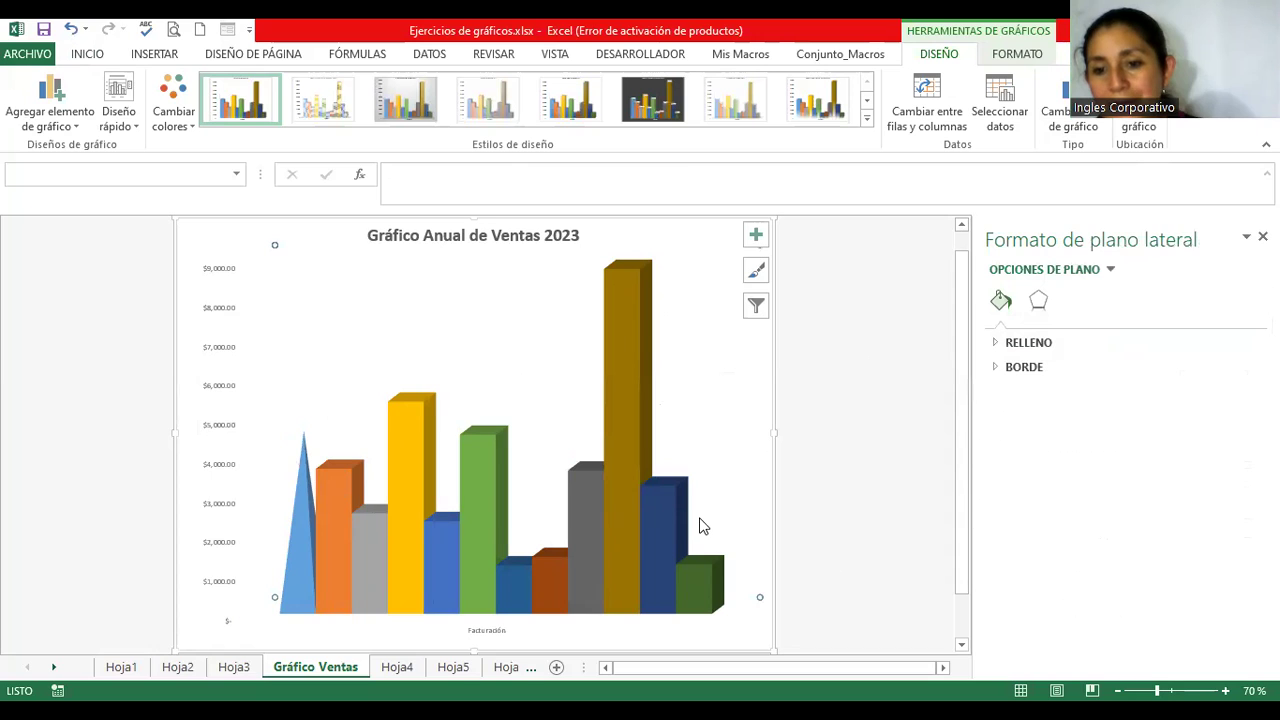
left_click(1038, 301)
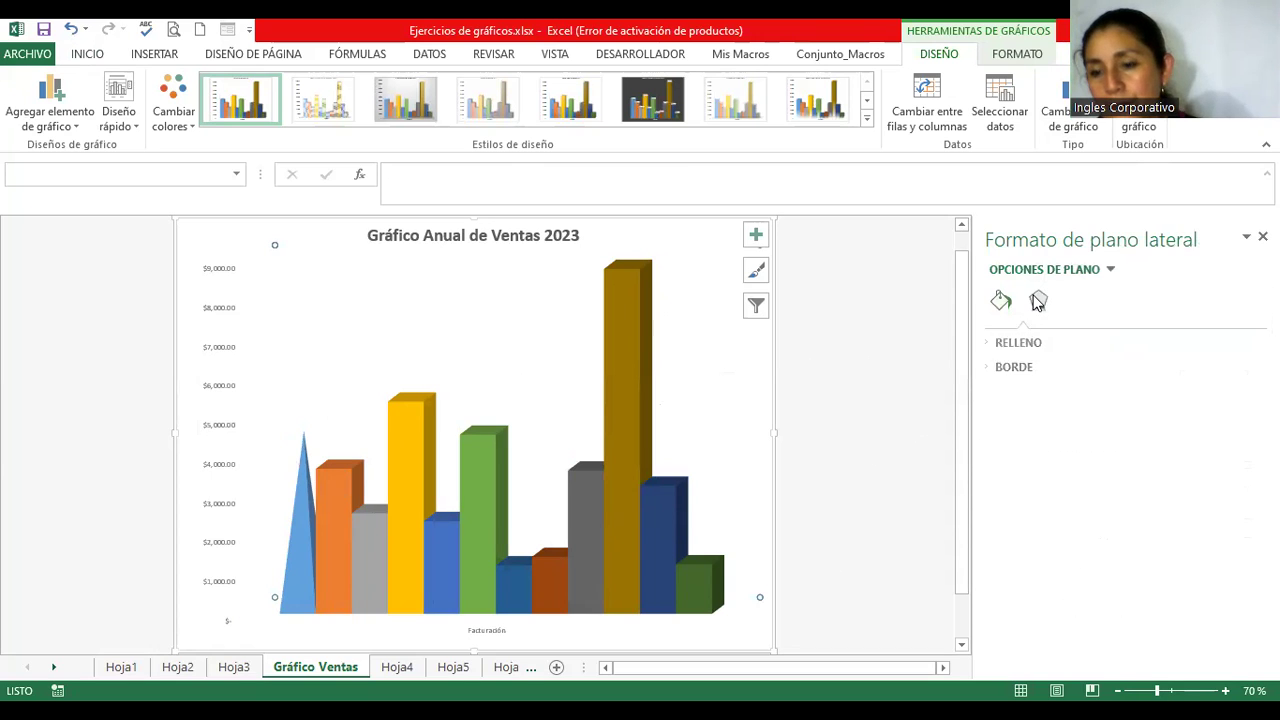
left_click(635, 467)
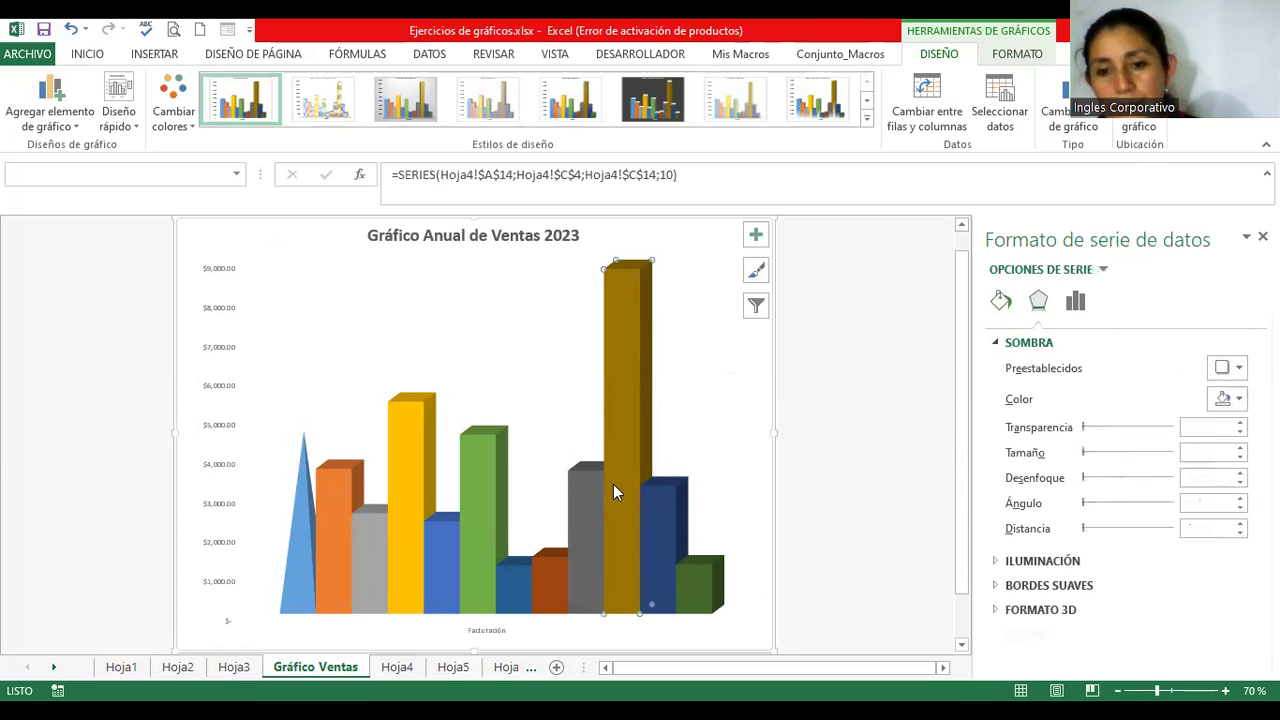
left_click(596, 502)
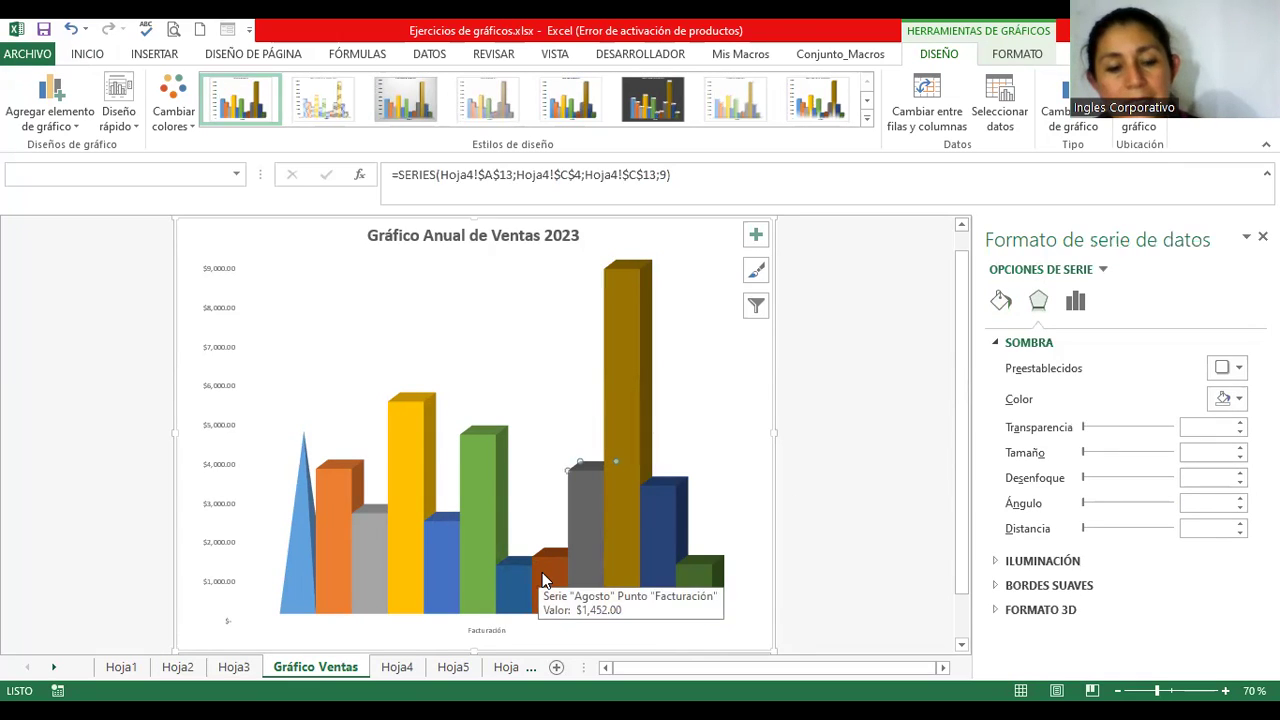
left_click(544, 572)
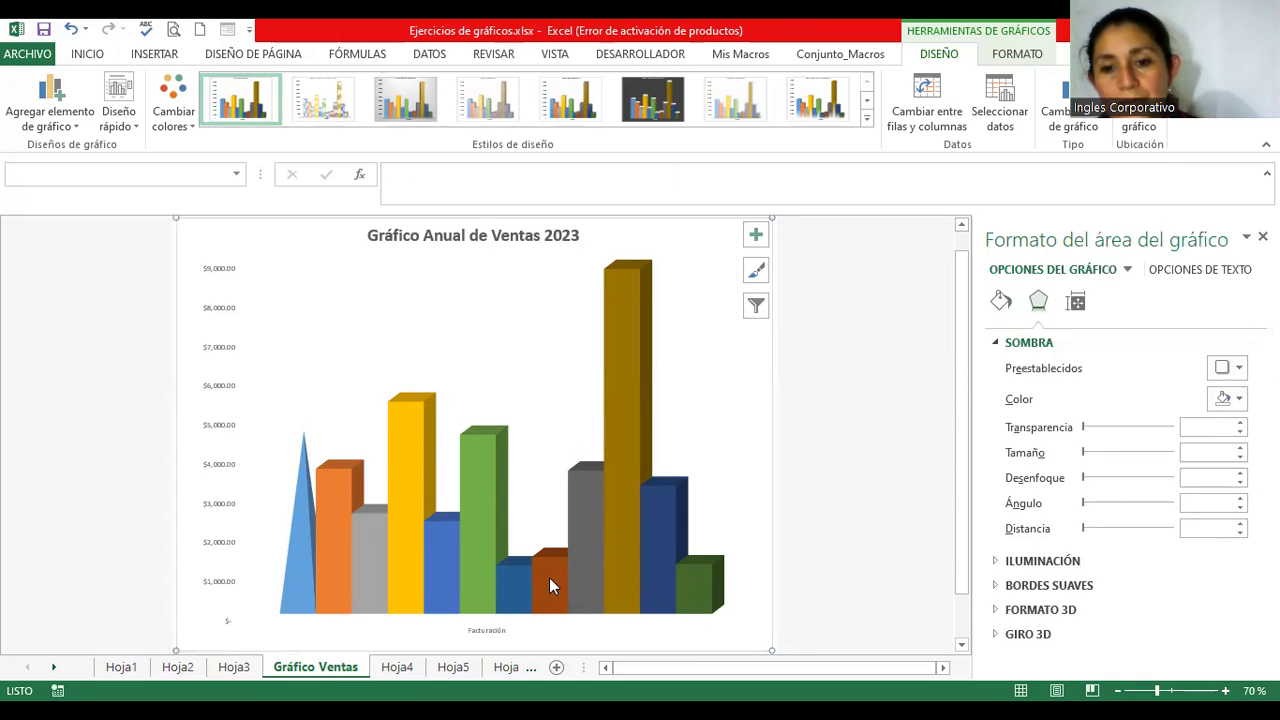
Try the Cilíndrico and Cono completo shapes on the Octubre column and settle on Pirámide completa
left_click(606, 523)
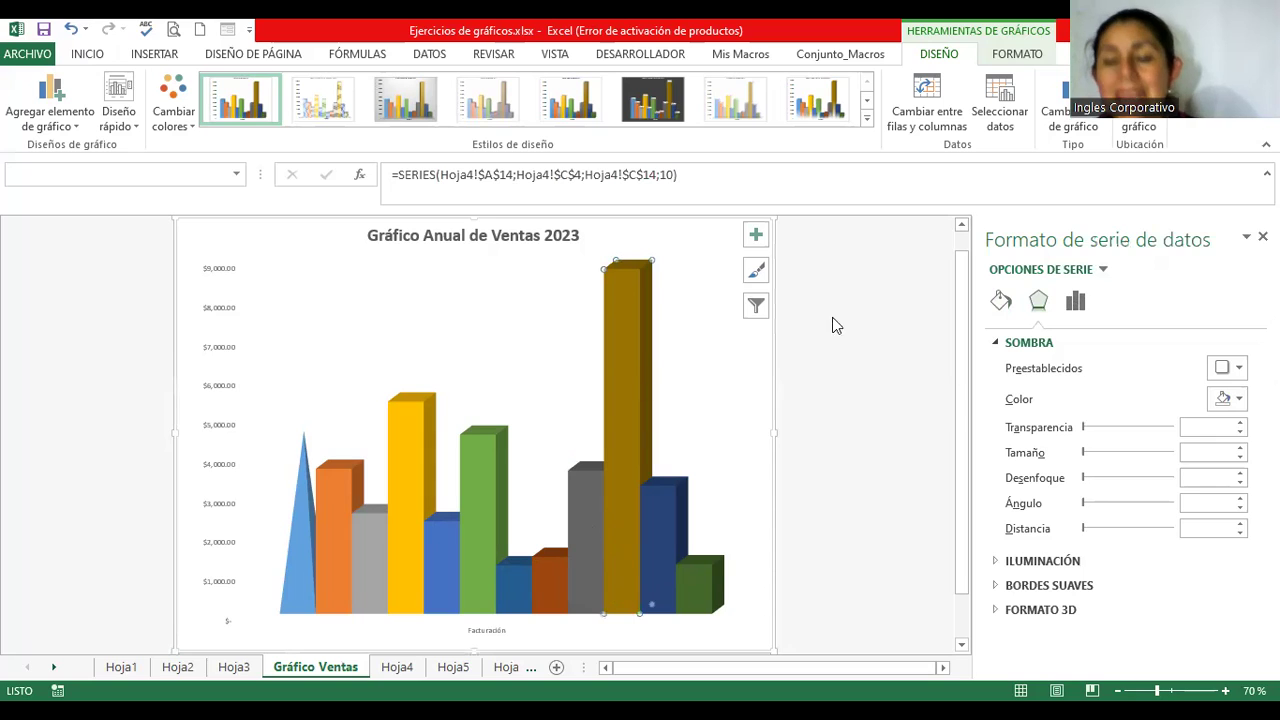
left_click(1078, 310)
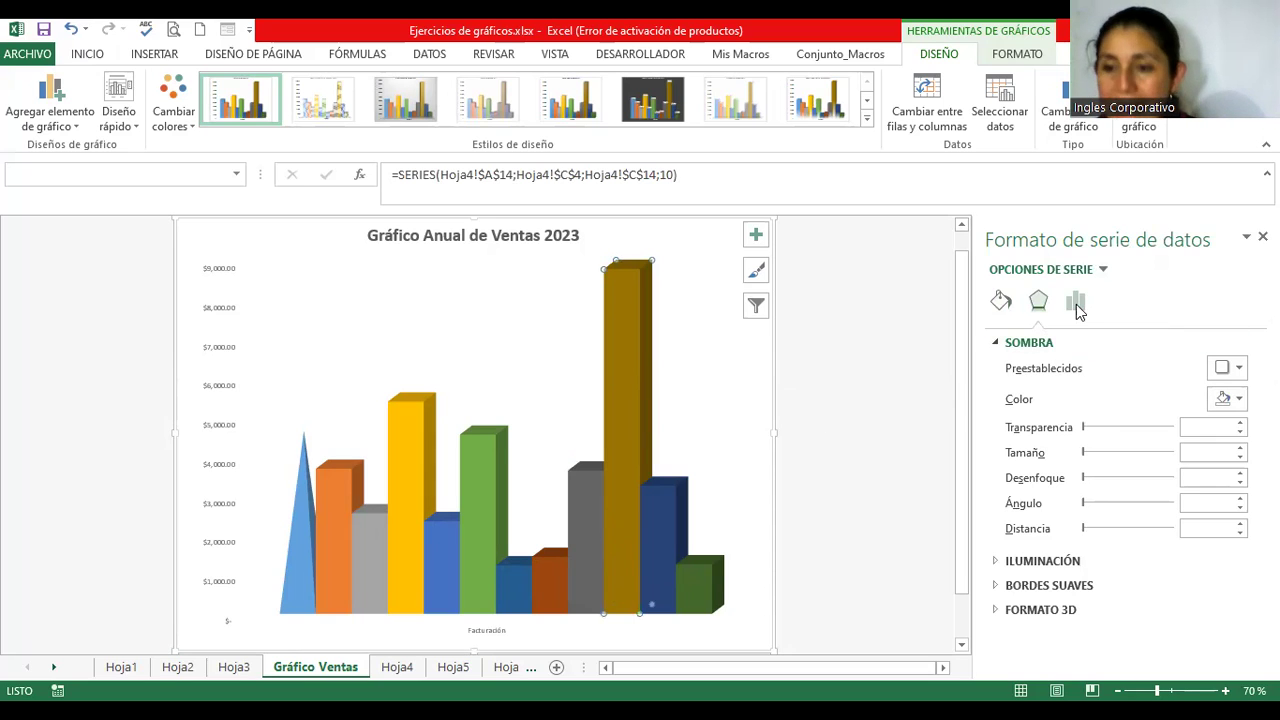
left_click(1059, 511)
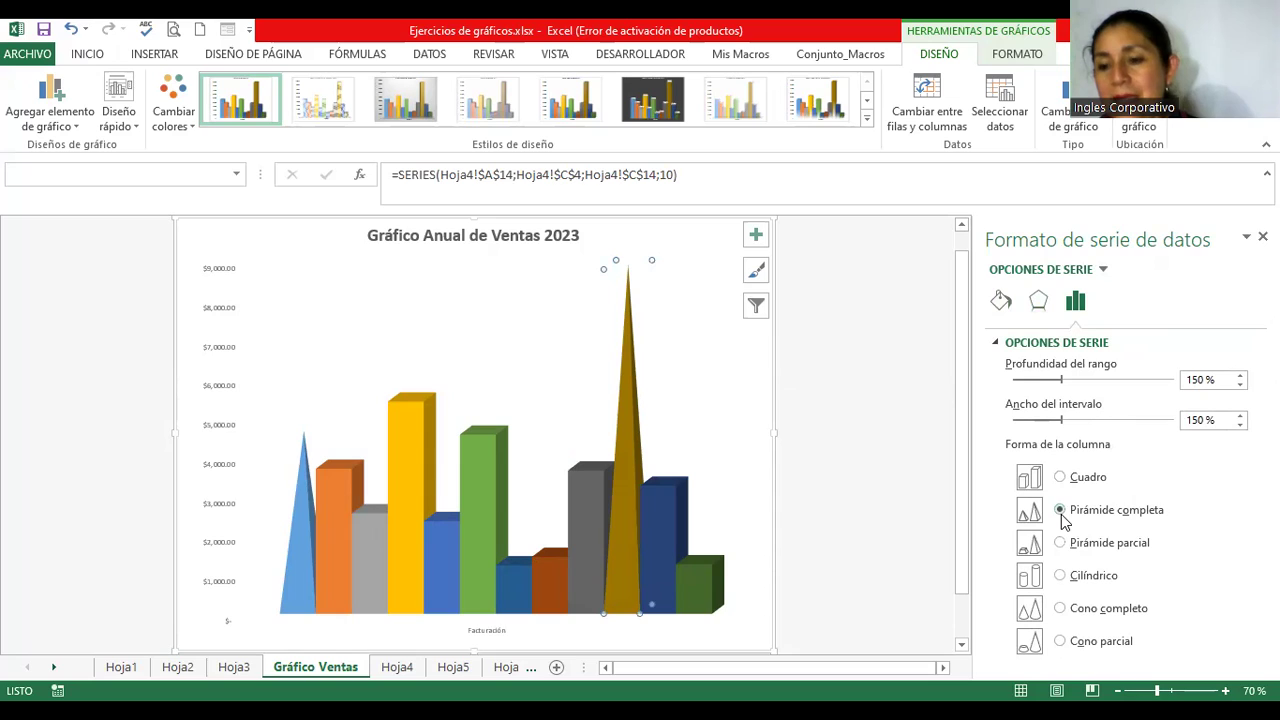
left_click(1061, 577)
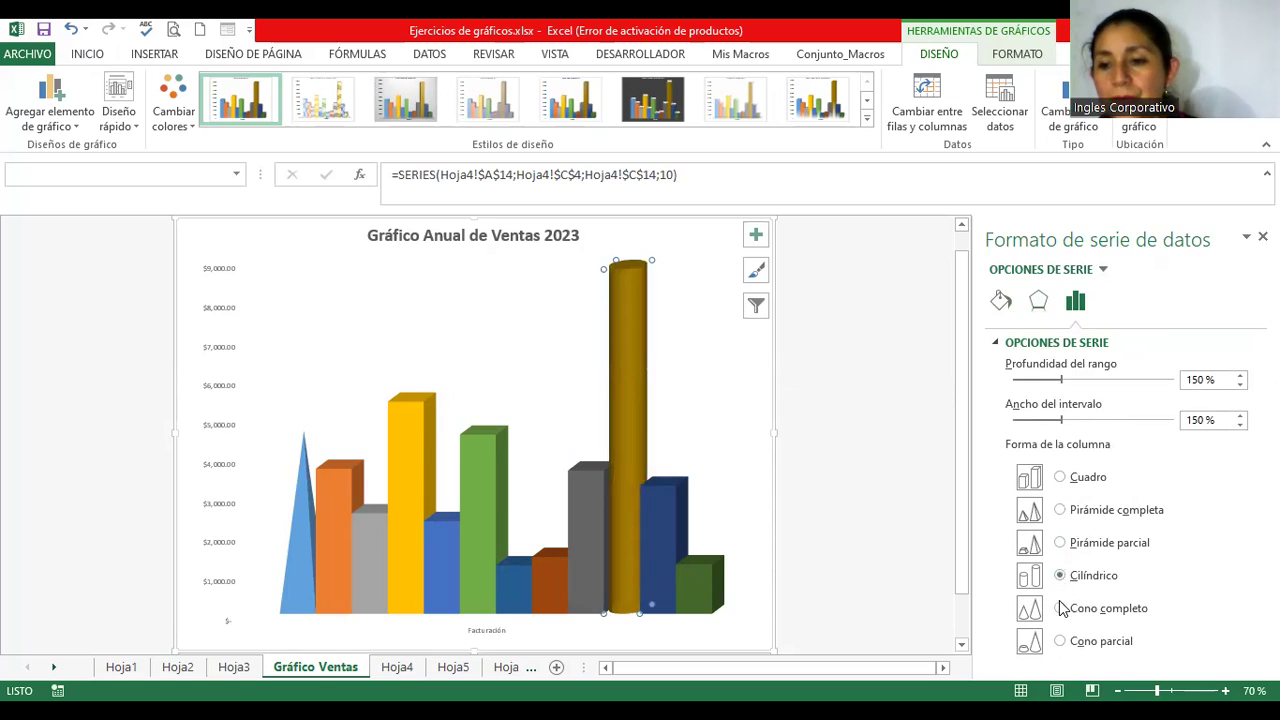
left_click(1060, 609)
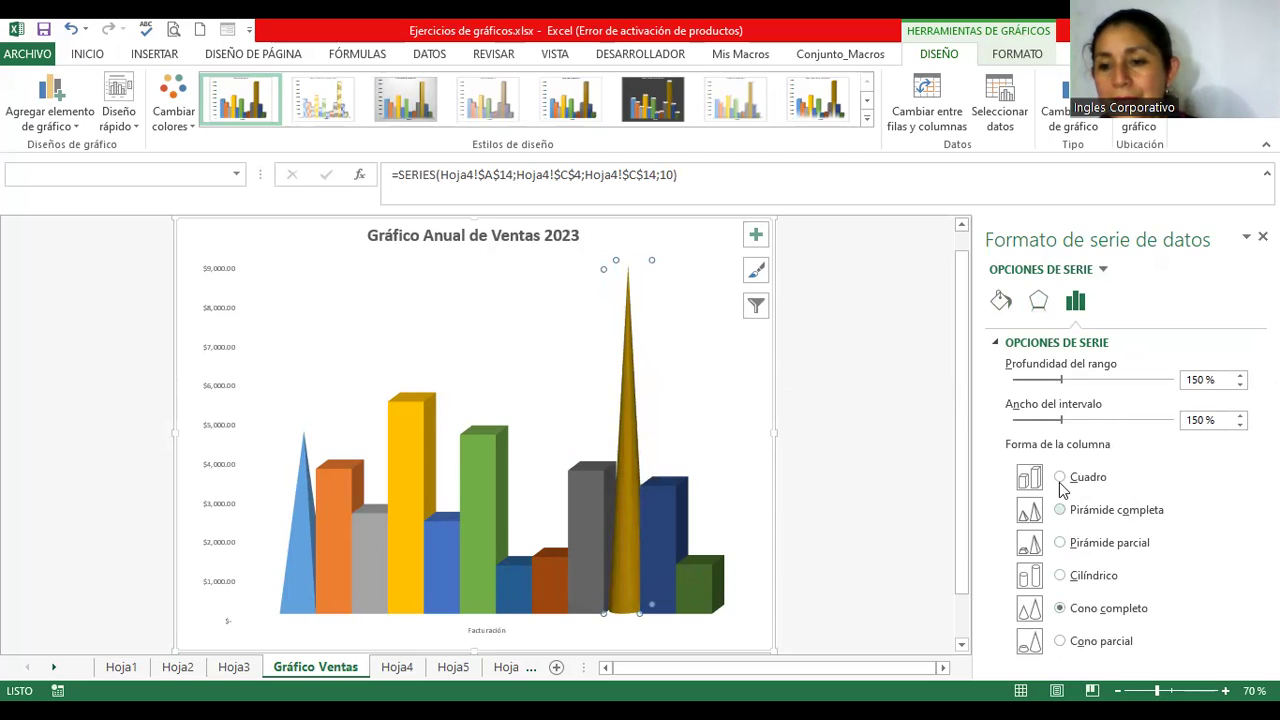
left_click(1060, 510)
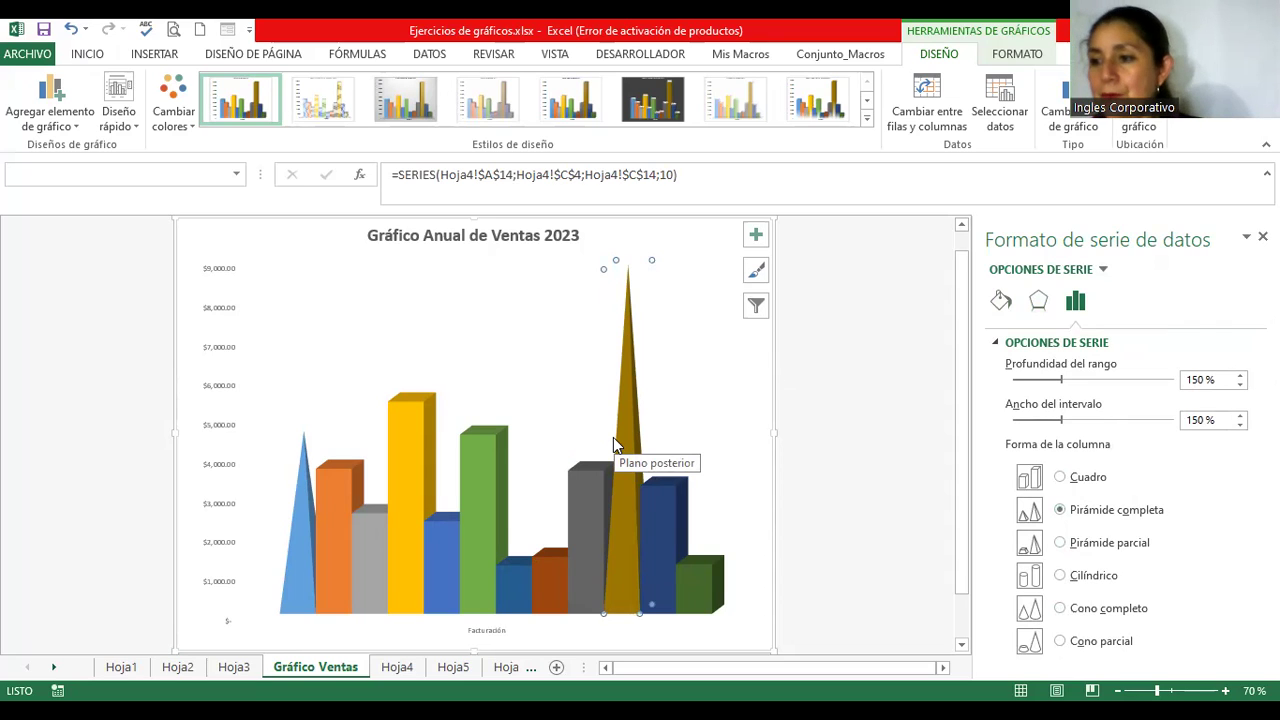
Apply the Pirámide completa shape to the Septiembre, Noviembre, Diciembre and Agosto columns
left_click(587, 490)
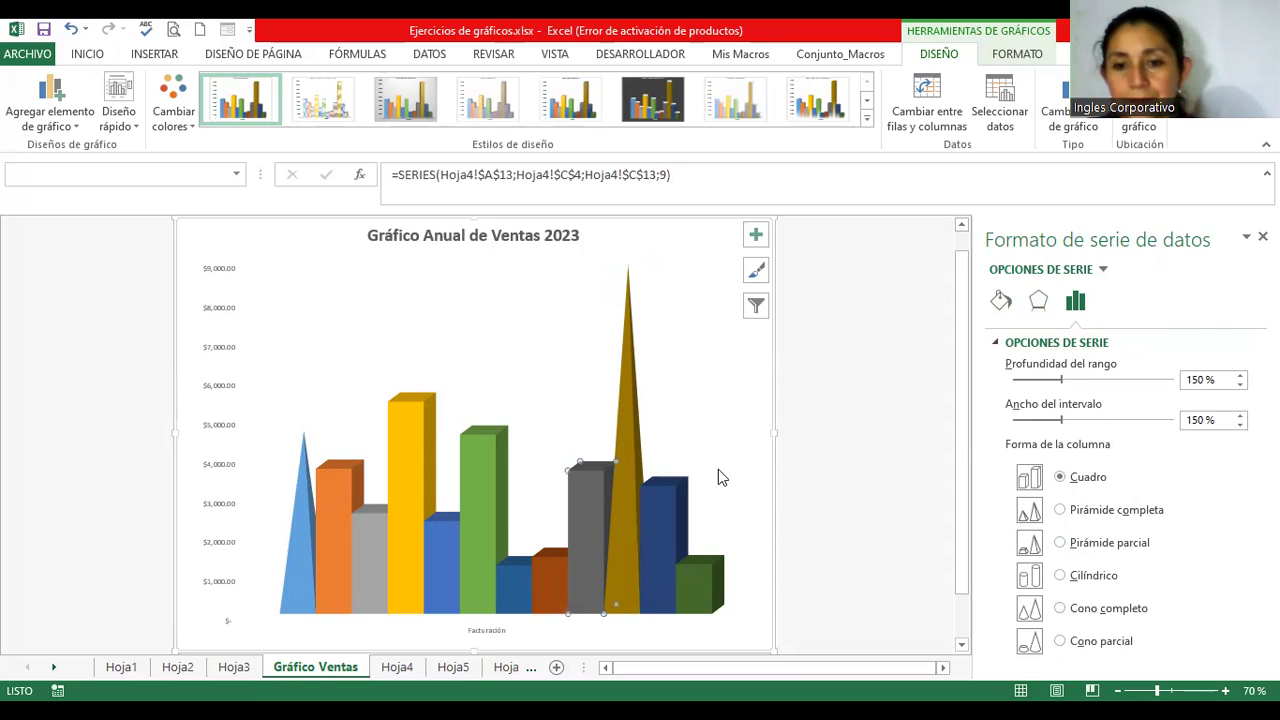
left_click(1060, 510)
left_click(665, 525)
left_click(1060, 510)
left_click(705, 581)
left_click(1060, 510)
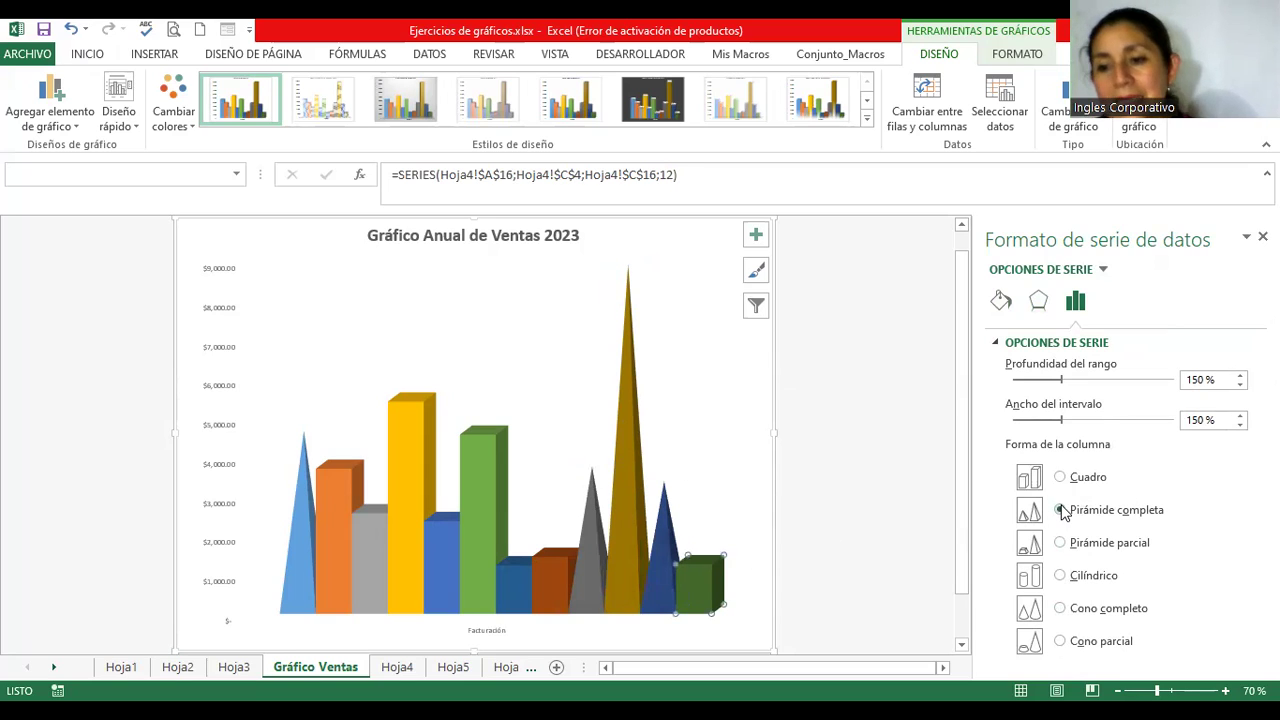
left_click(549, 576)
left_click(1072, 512)
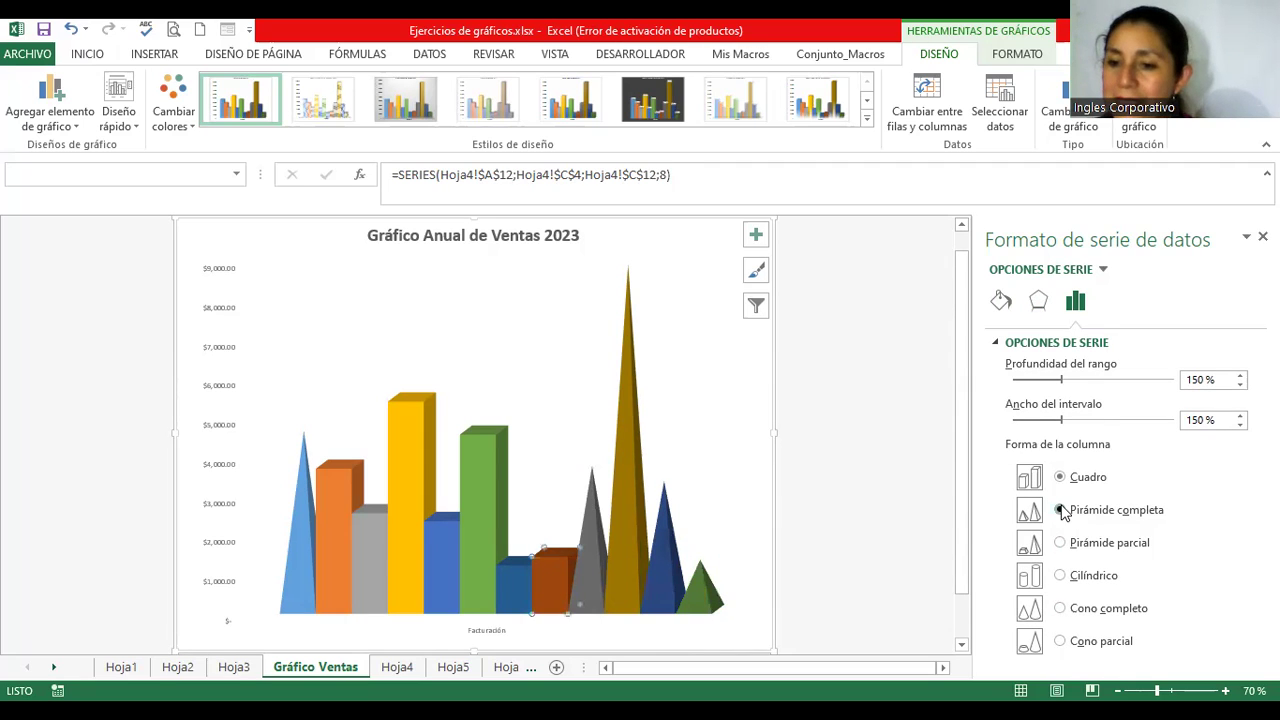
Apply the Pirámide completa shape to the Junio, Julio, Abril and Mayo columns of the sales chart
left_click(491, 452)
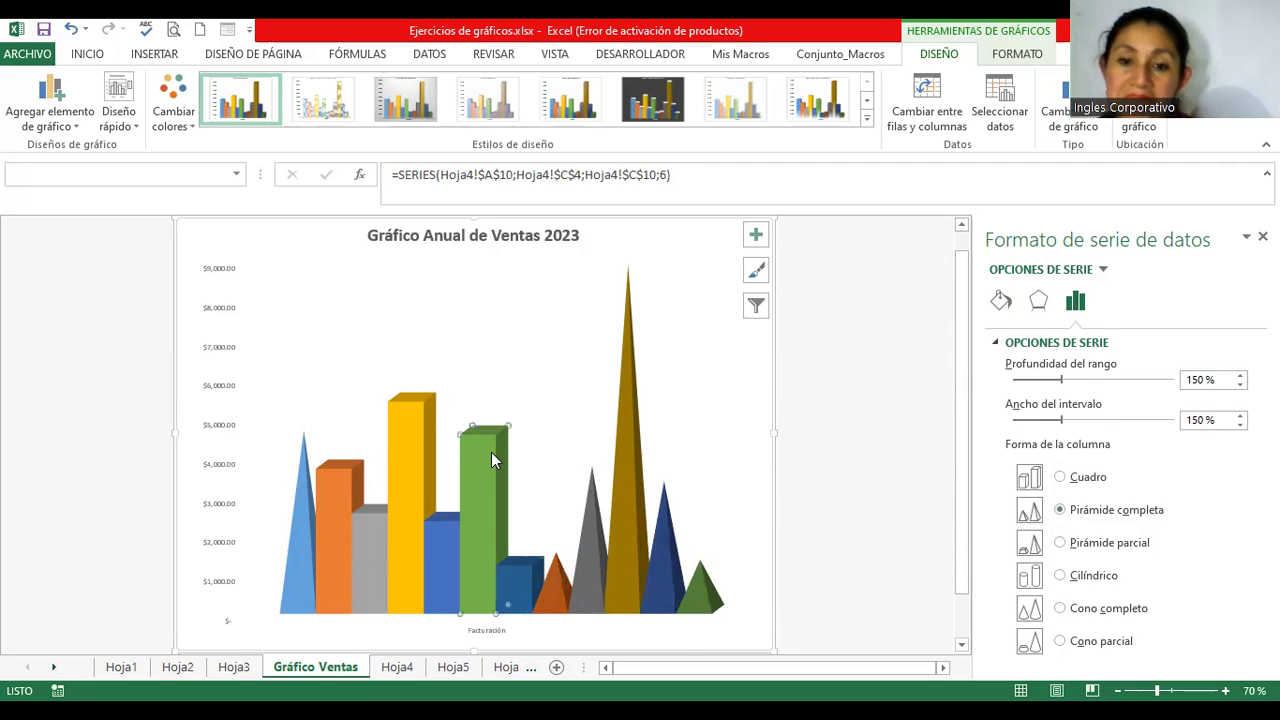
left_click(1060, 510)
left_click(528, 582)
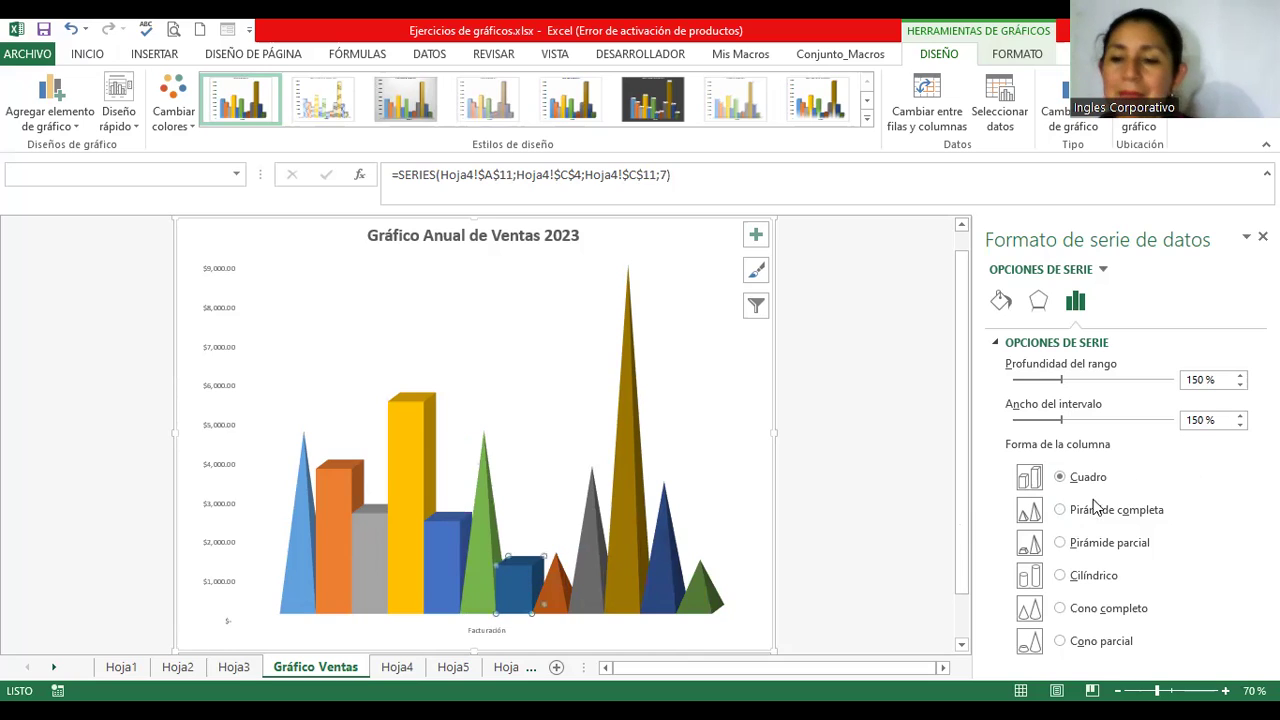
left_click(1062, 512)
left_click(398, 440)
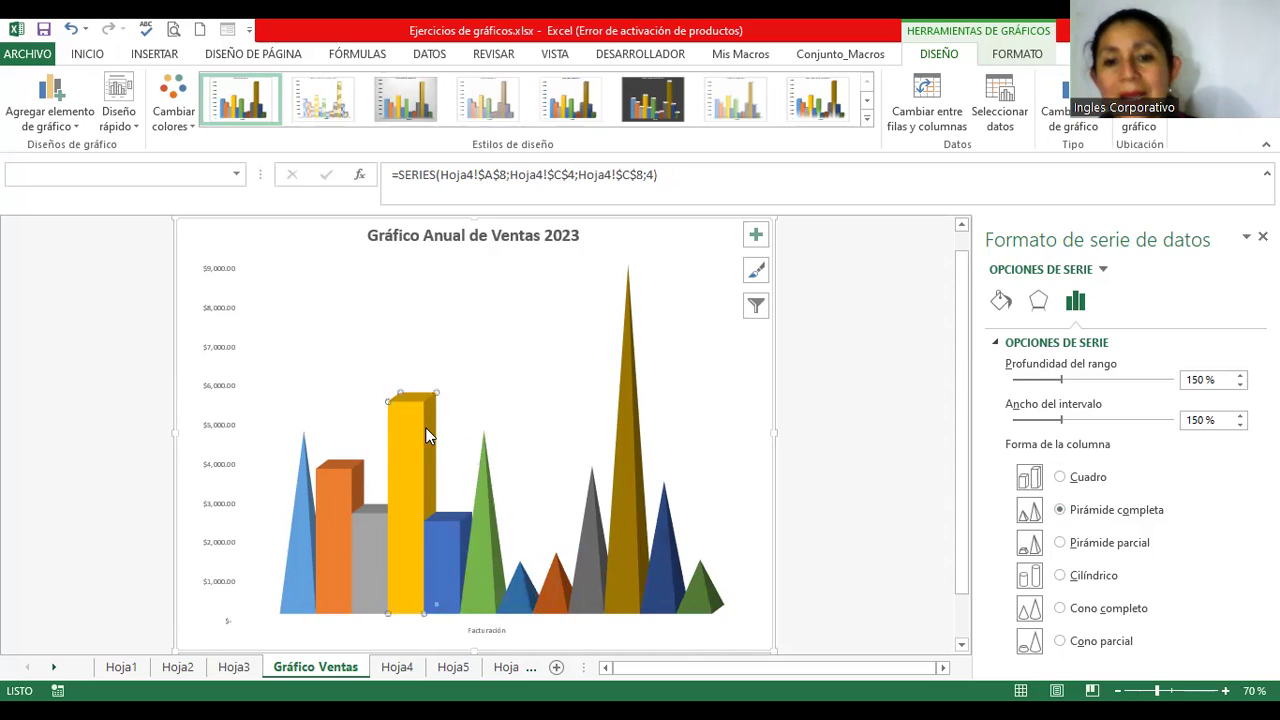
left_click(1060, 510)
left_click(432, 550)
left_click(1060, 510)
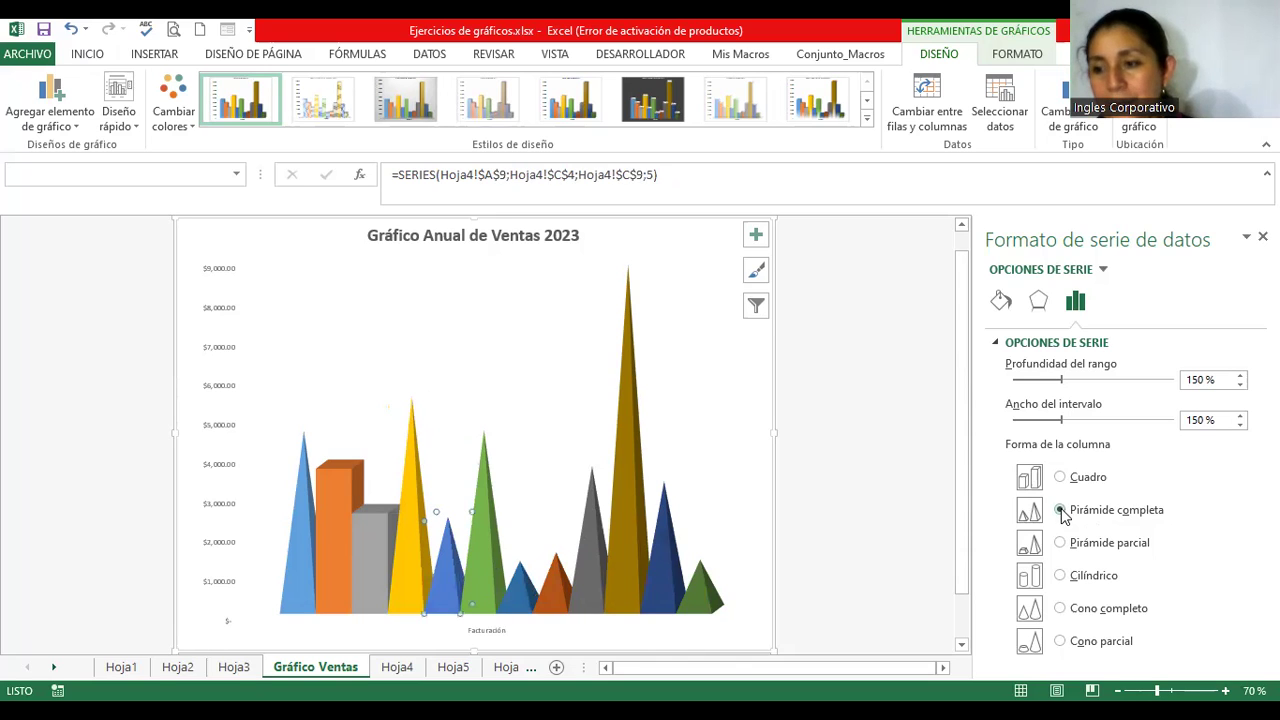
Apply the Pirámide completa shape to the Marzo and Febrero columns and select the whole chart area
left_click(382, 528)
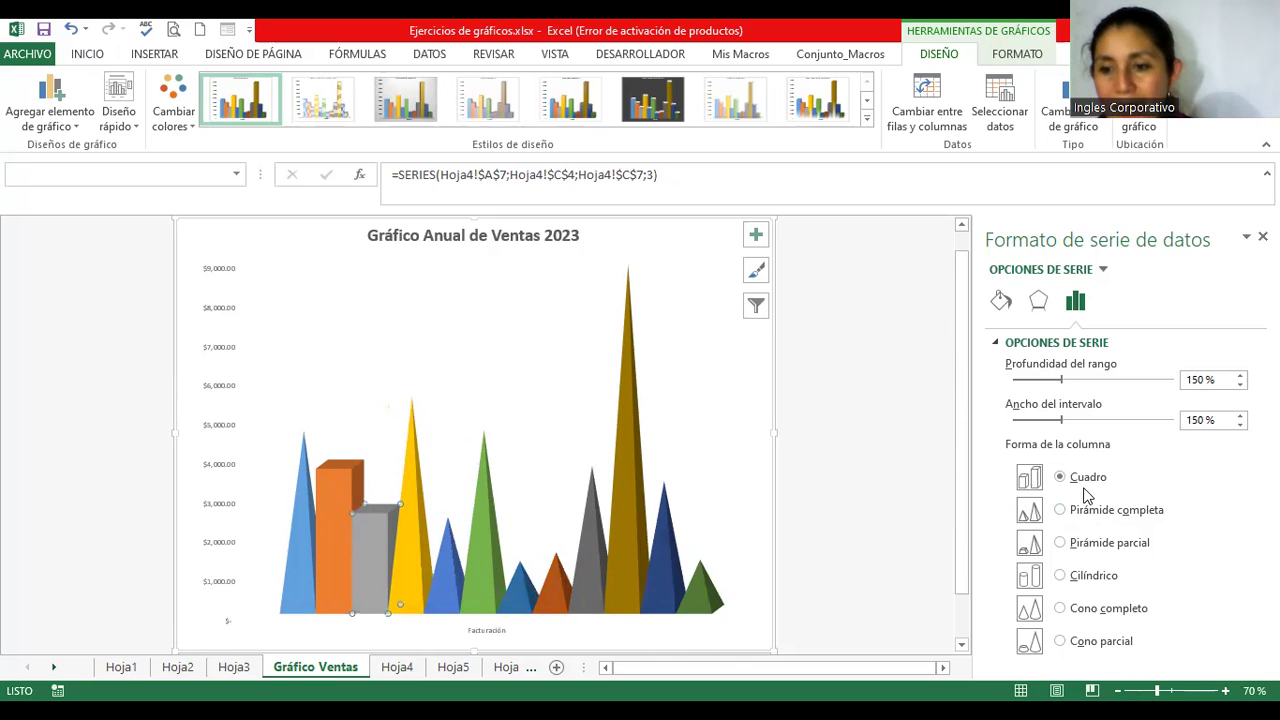
left_click(1060, 510)
left_click(352, 487)
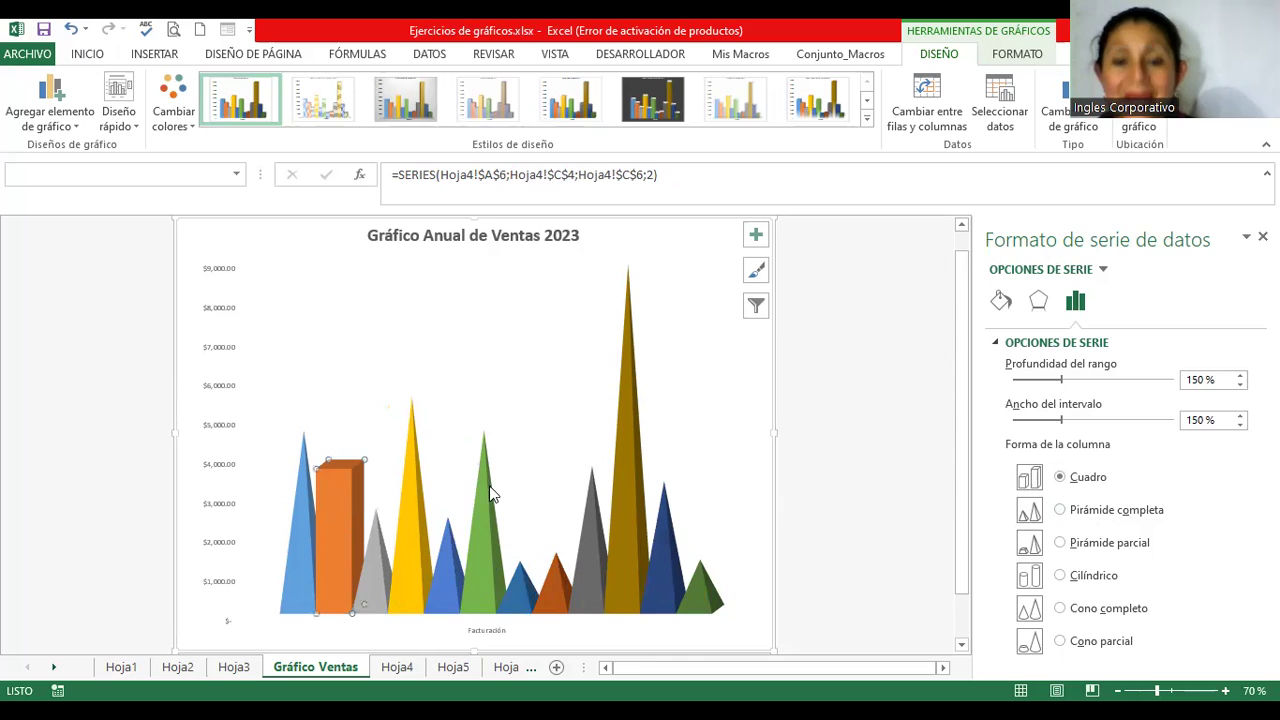
left_click(1060, 510)
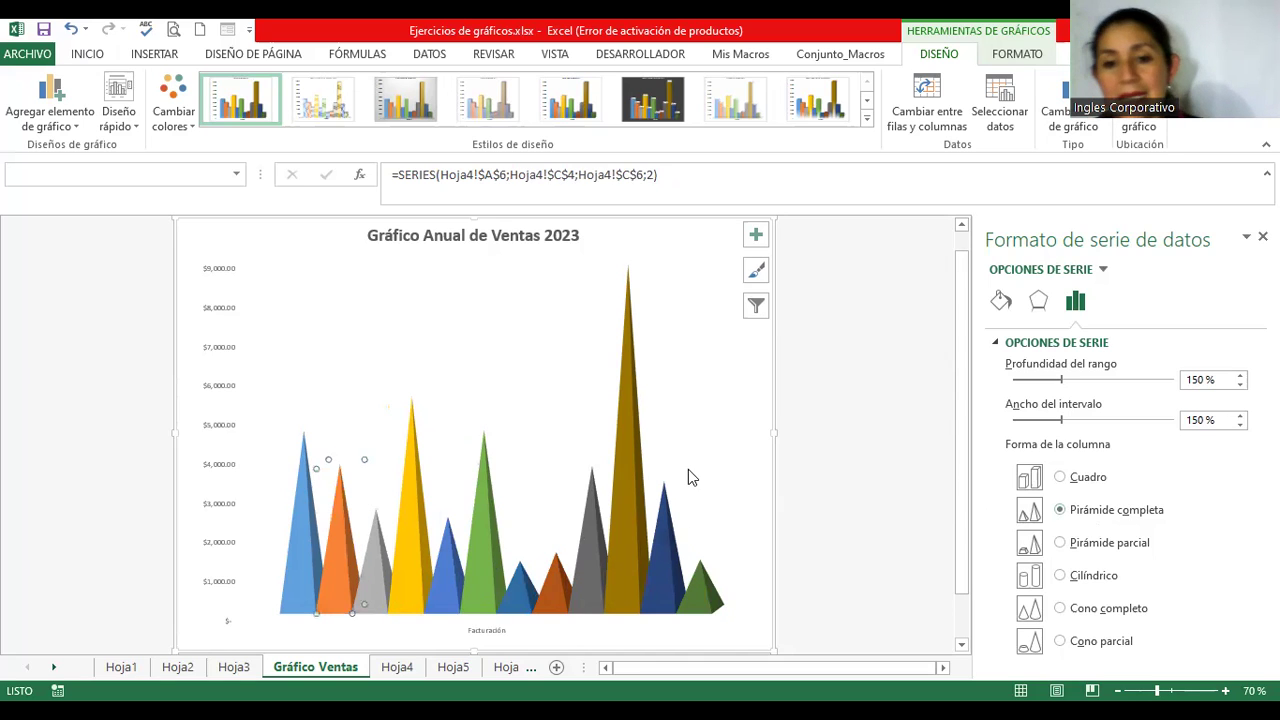
left_click(770, 449)
scroll(882, 418, "down", 2)
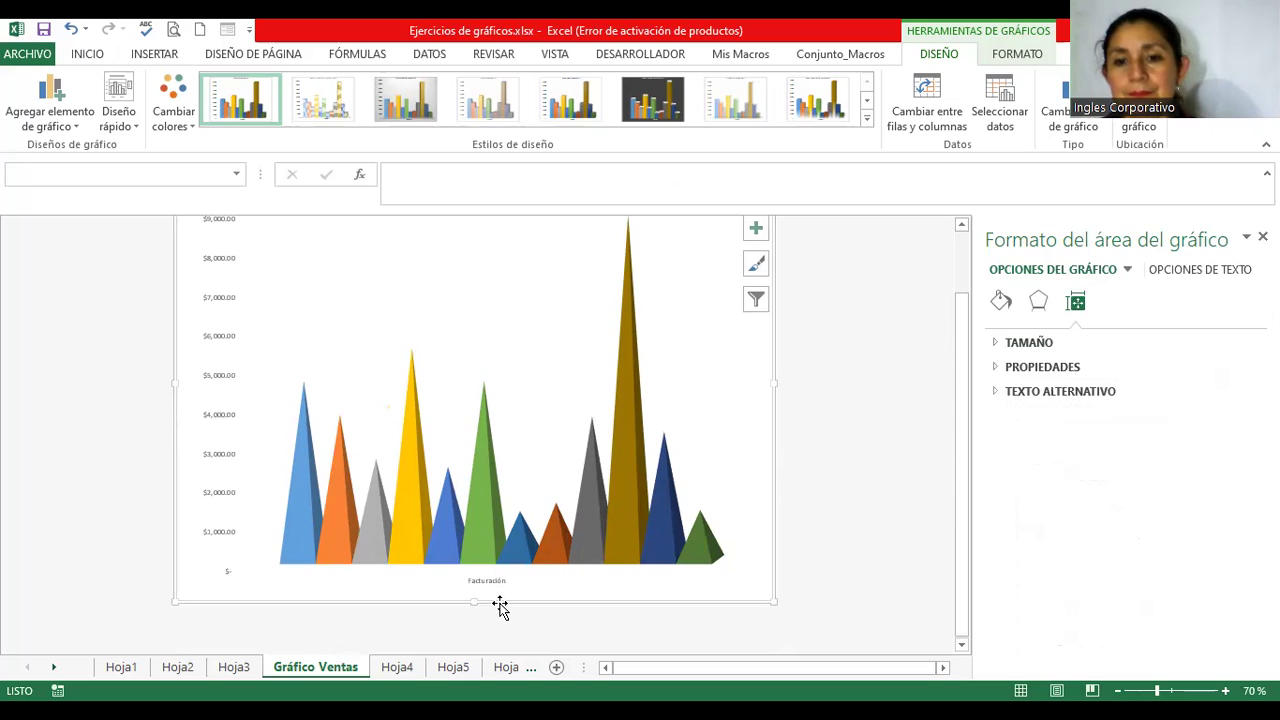
left_click_drag(500, 607, 500, 607)
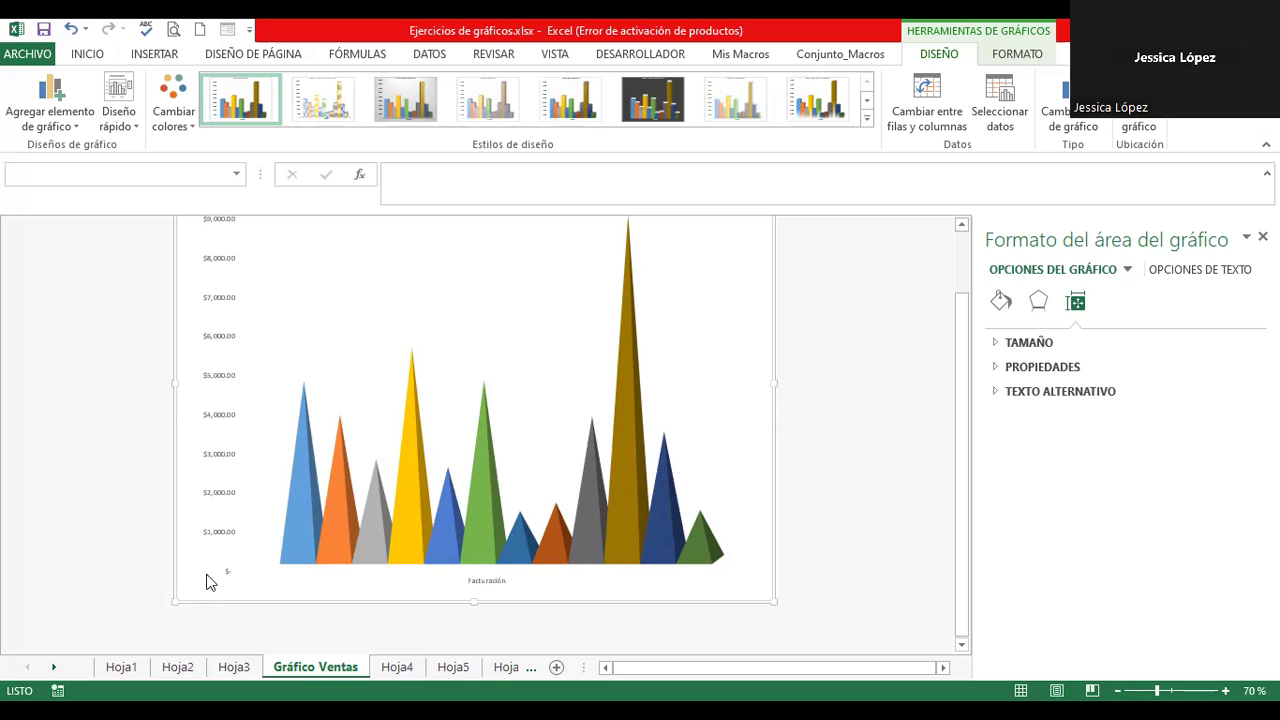
Try the Pirámide parcial and Cilíndrico shapes on the Septiembre column
left_click(630, 355)
left_click(622, 430)
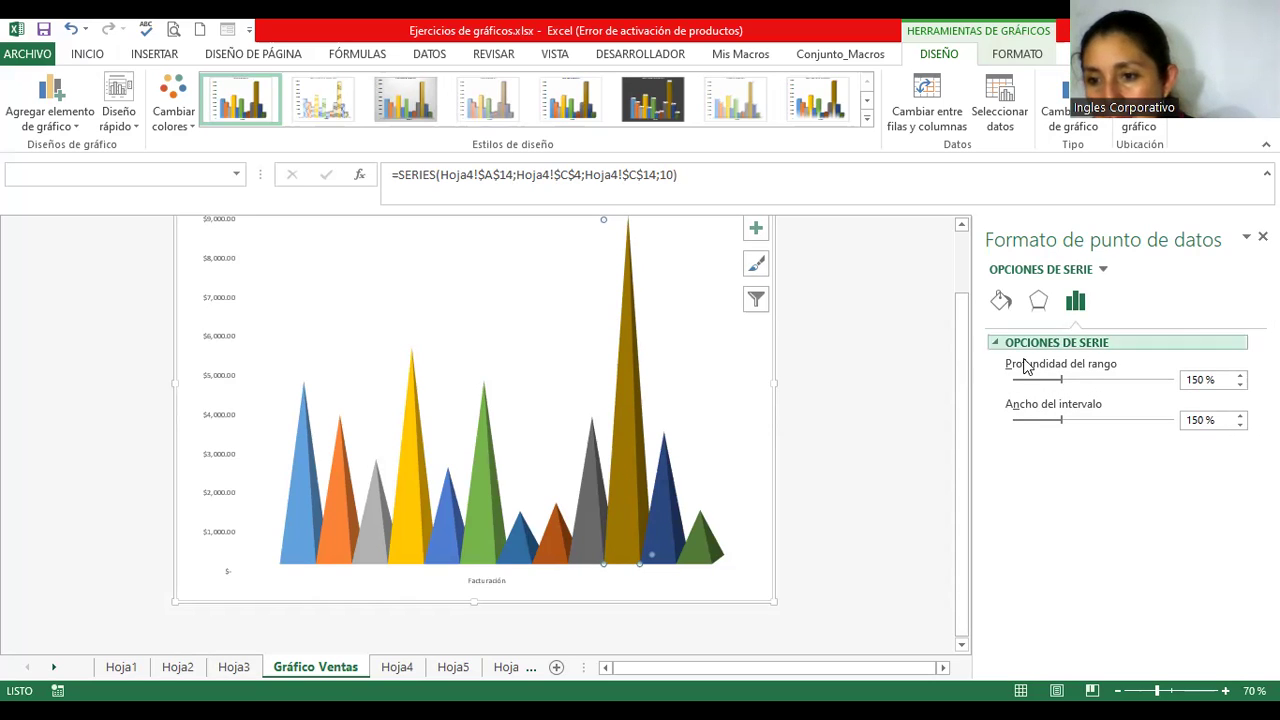
left_click(579, 484)
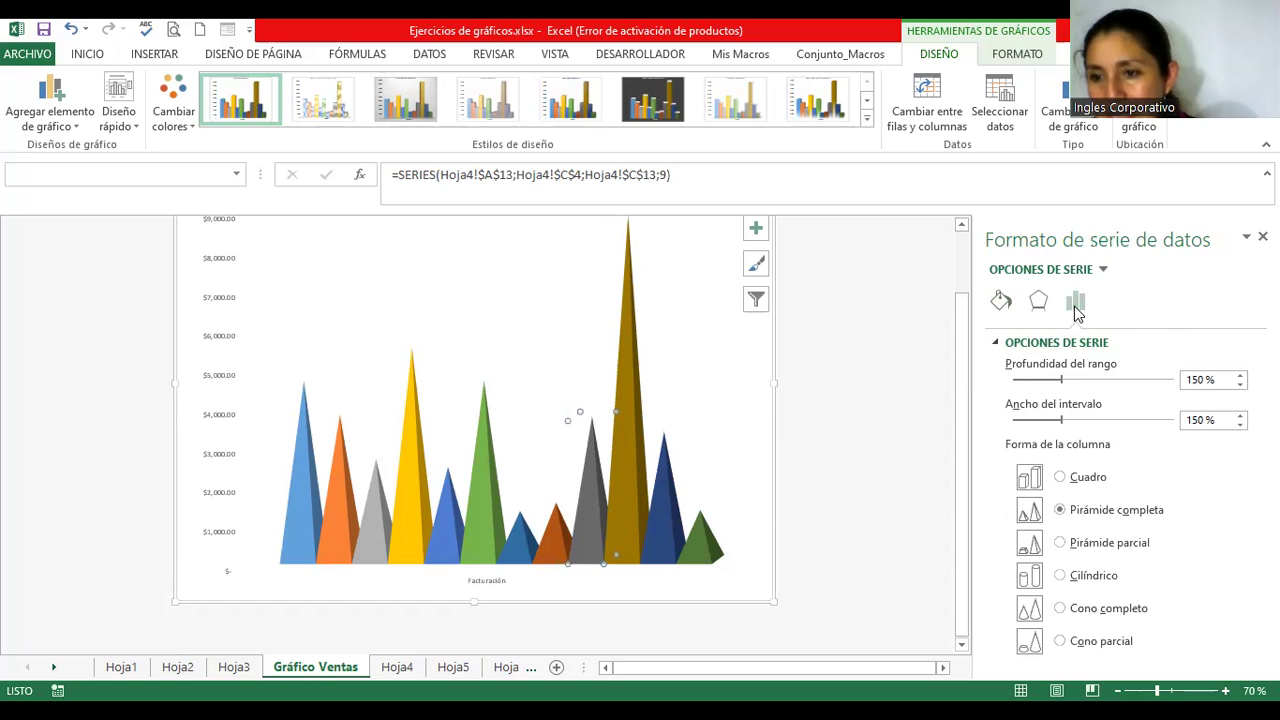
left_click(1062, 544)
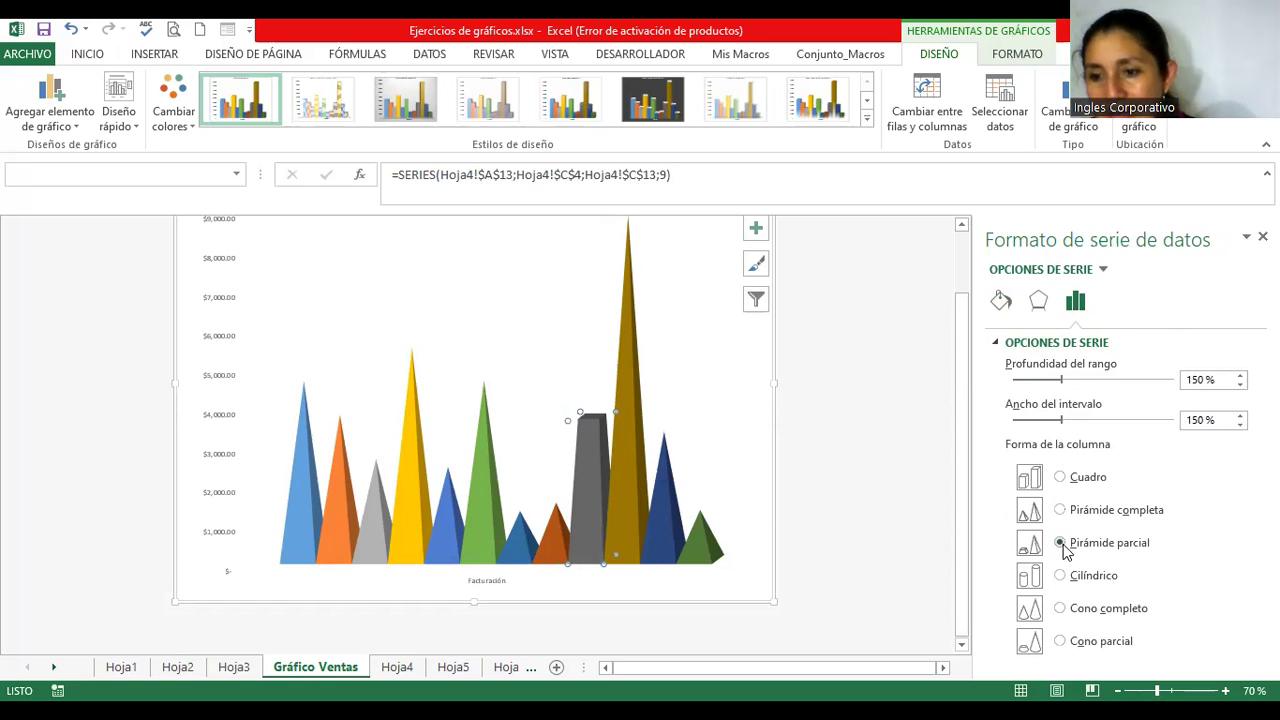
left_click(1061, 577)
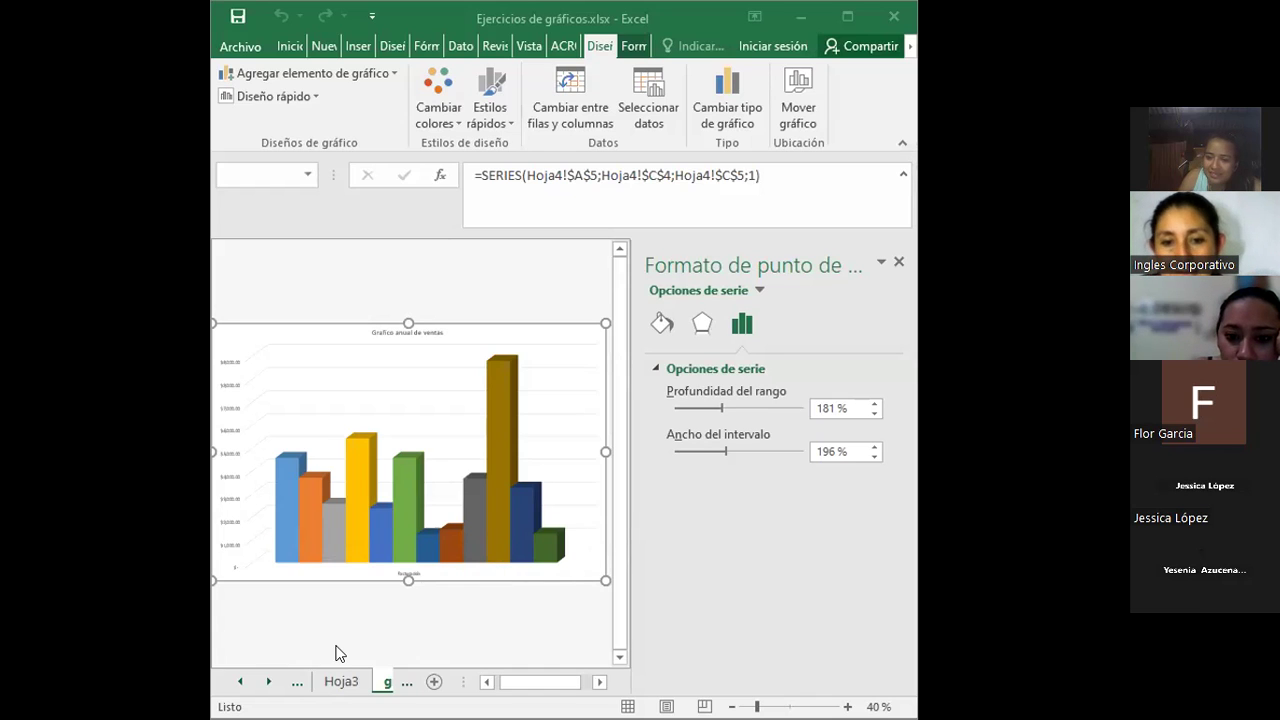
Maximise the workbook window with the Grafico anual de ventas chart and apply Pirámide completa to its Enero and Febrero columns
left_click(382, 637)
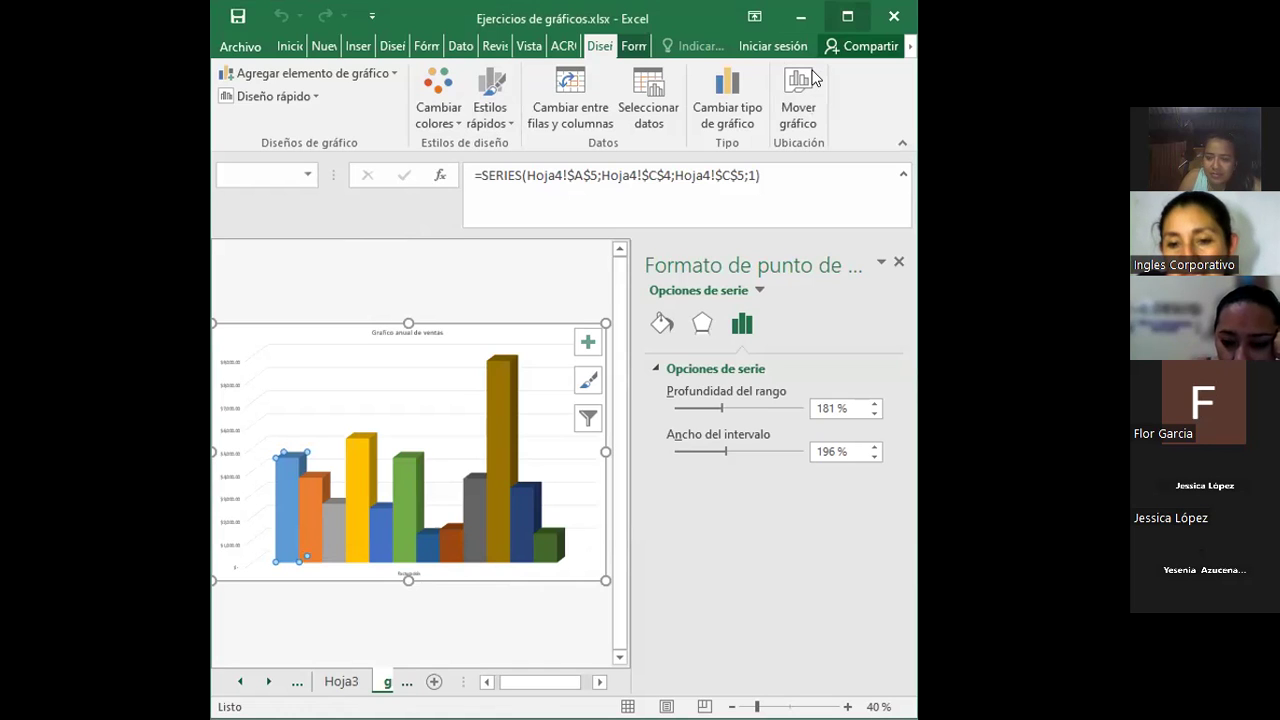
key("super+Up")
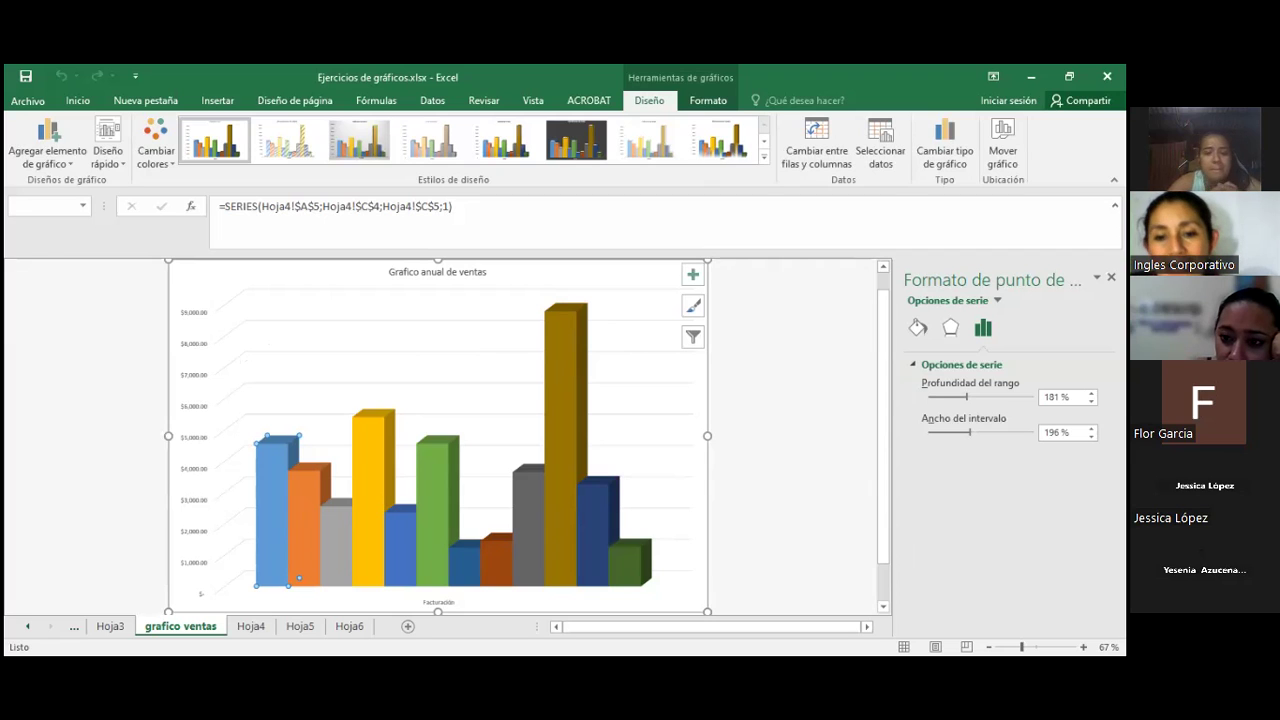
left_click(313, 484)
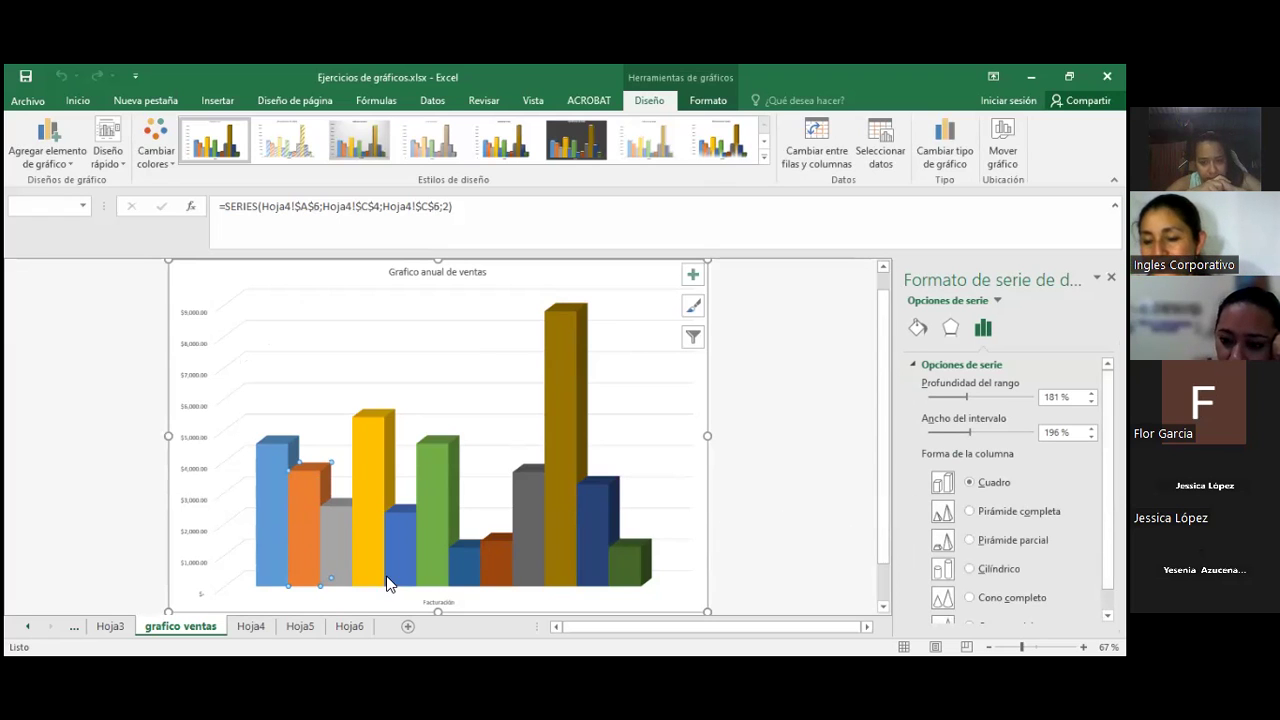
left_click(298, 484)
left_click(270, 474)
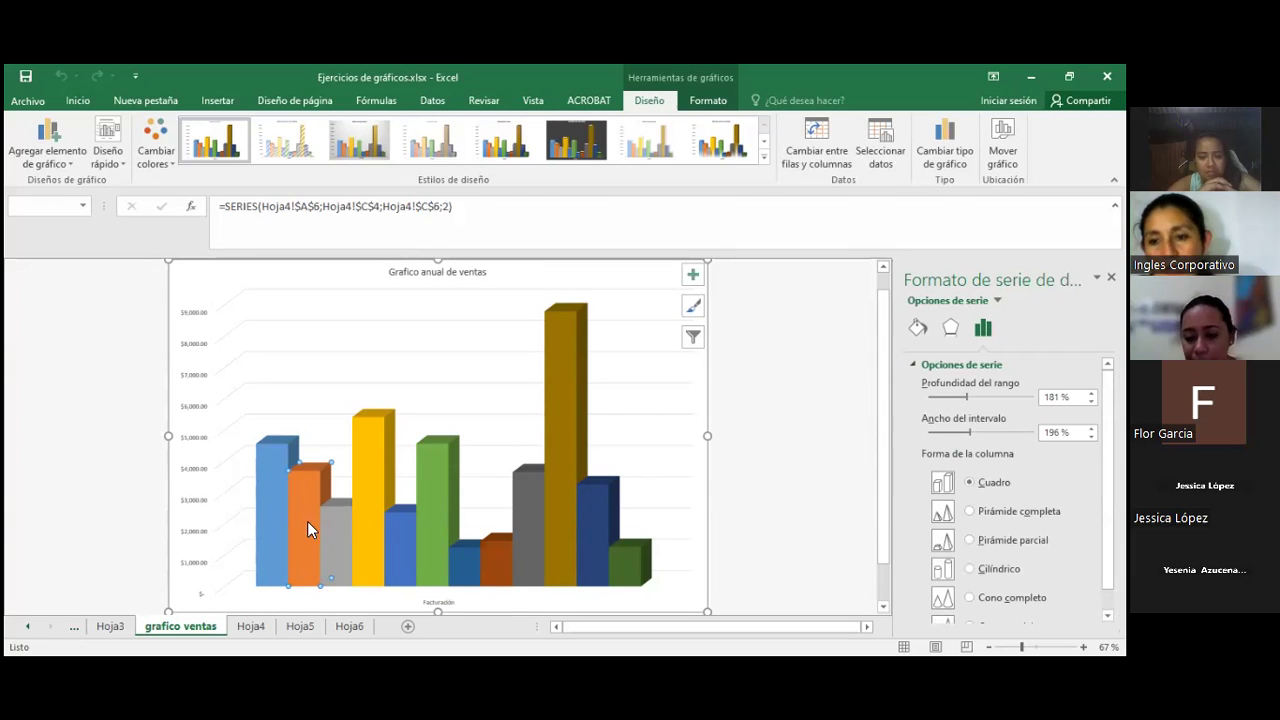
mouse_move(292, 503)
left_click(274, 480)
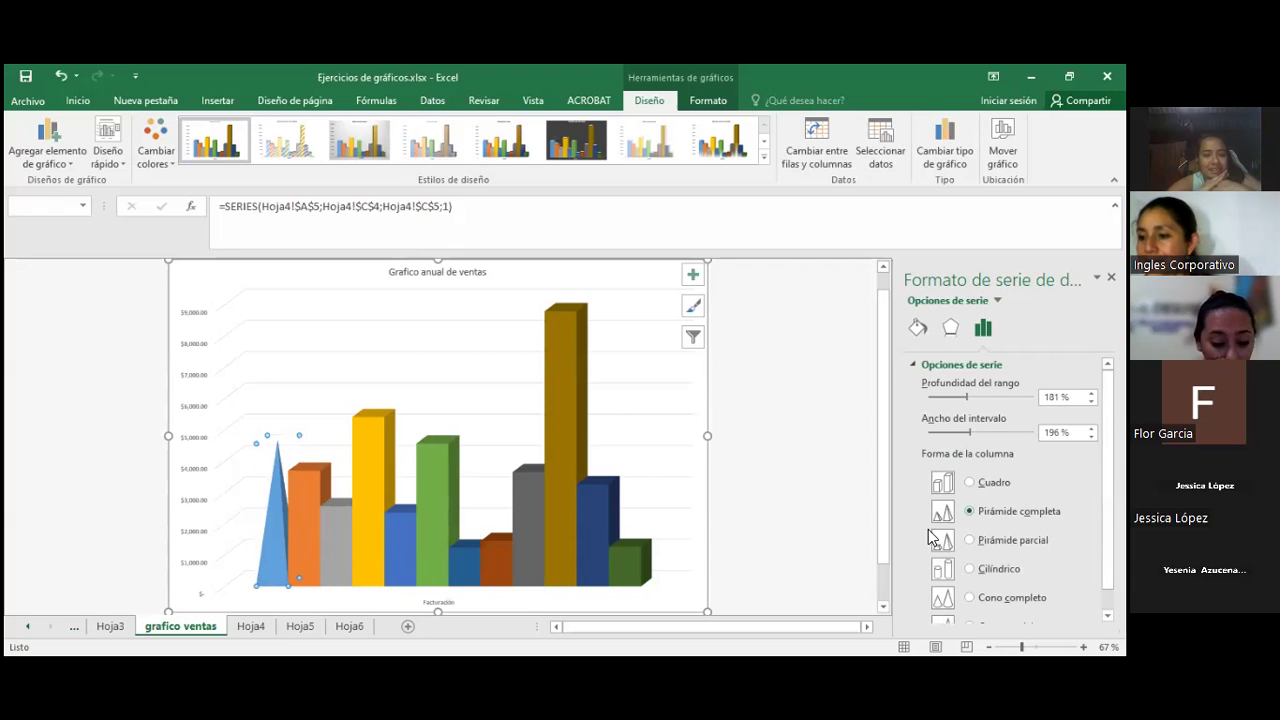
left_click(307, 515)
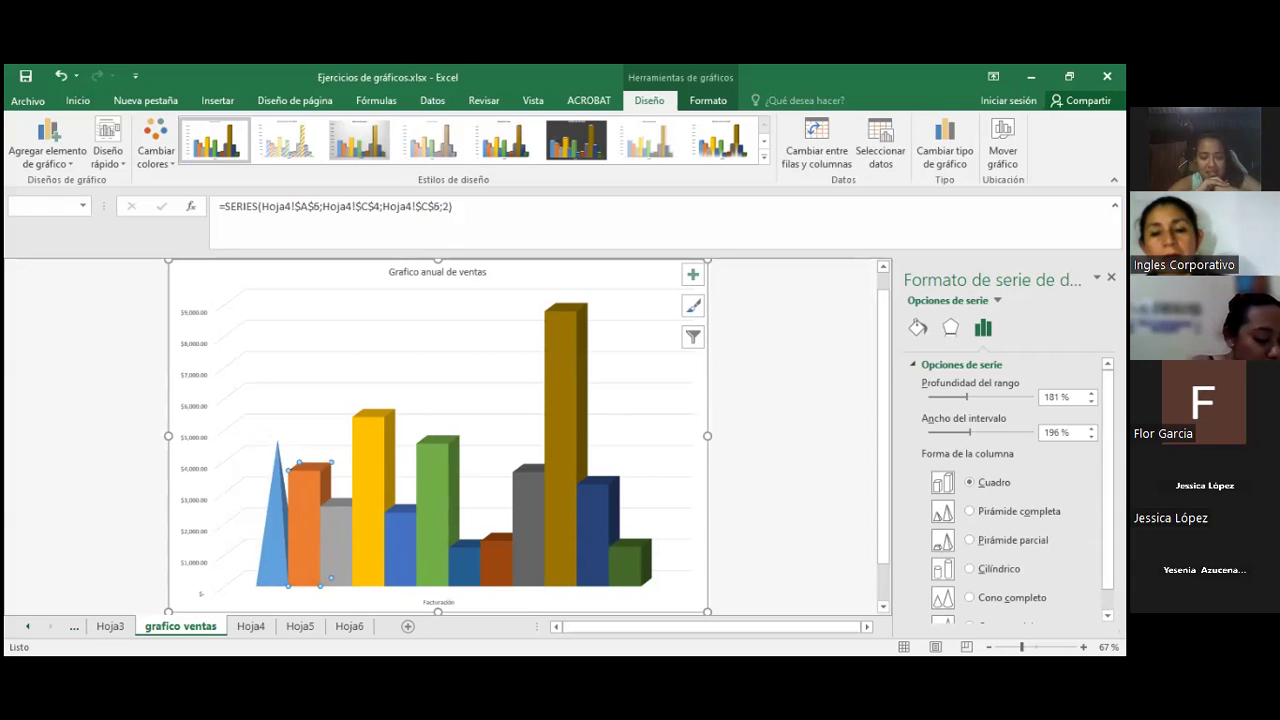
left_click(969, 511)
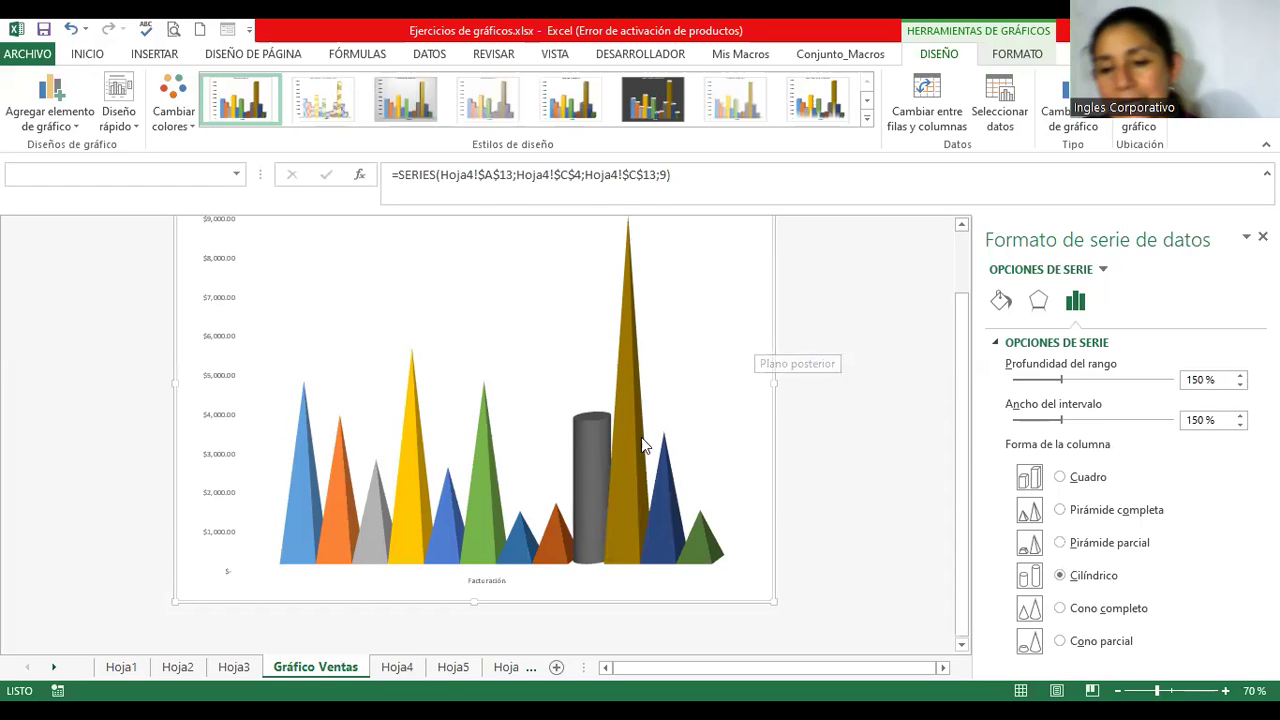
Set the Septiembre column of the Gráfico Anual de Ventas 2023 chart back to Pirámide completa
left_click(596, 458)
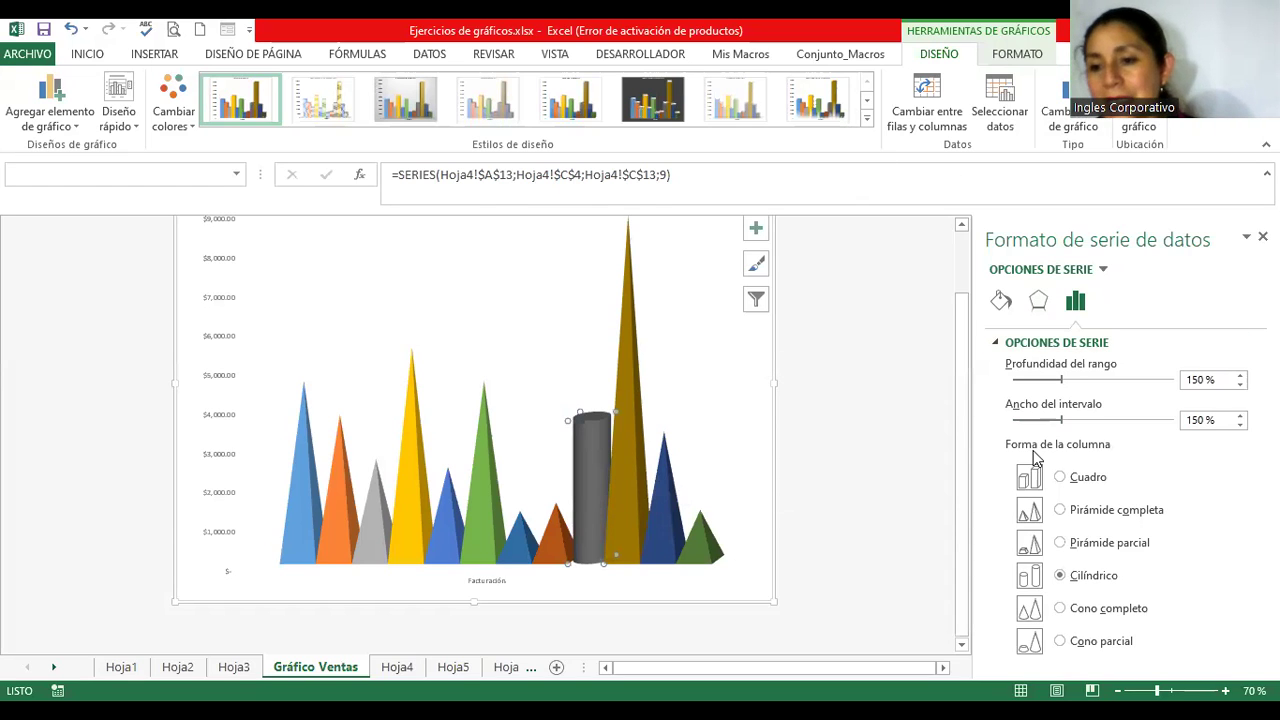
left_click(1060, 509)
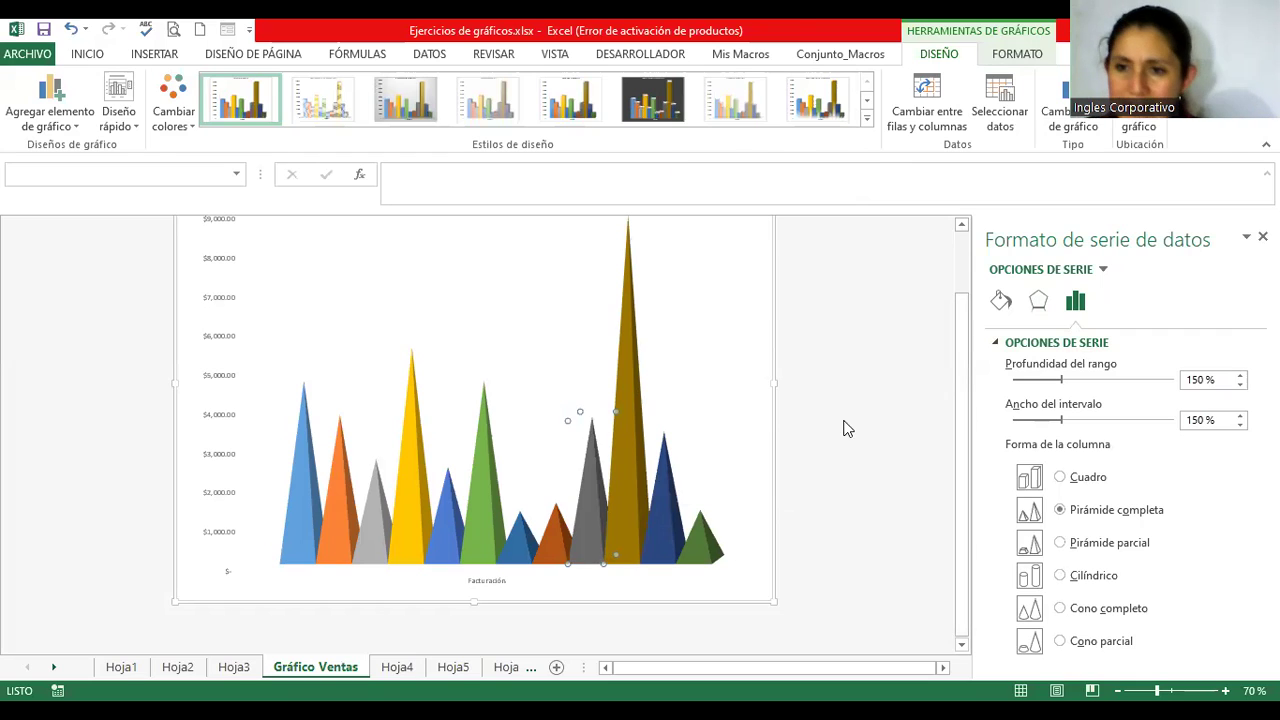
left_click(813, 271)
Switch the chart's rows and columns so the months run along the horizontal axis as a single series
left_click(651, 397)
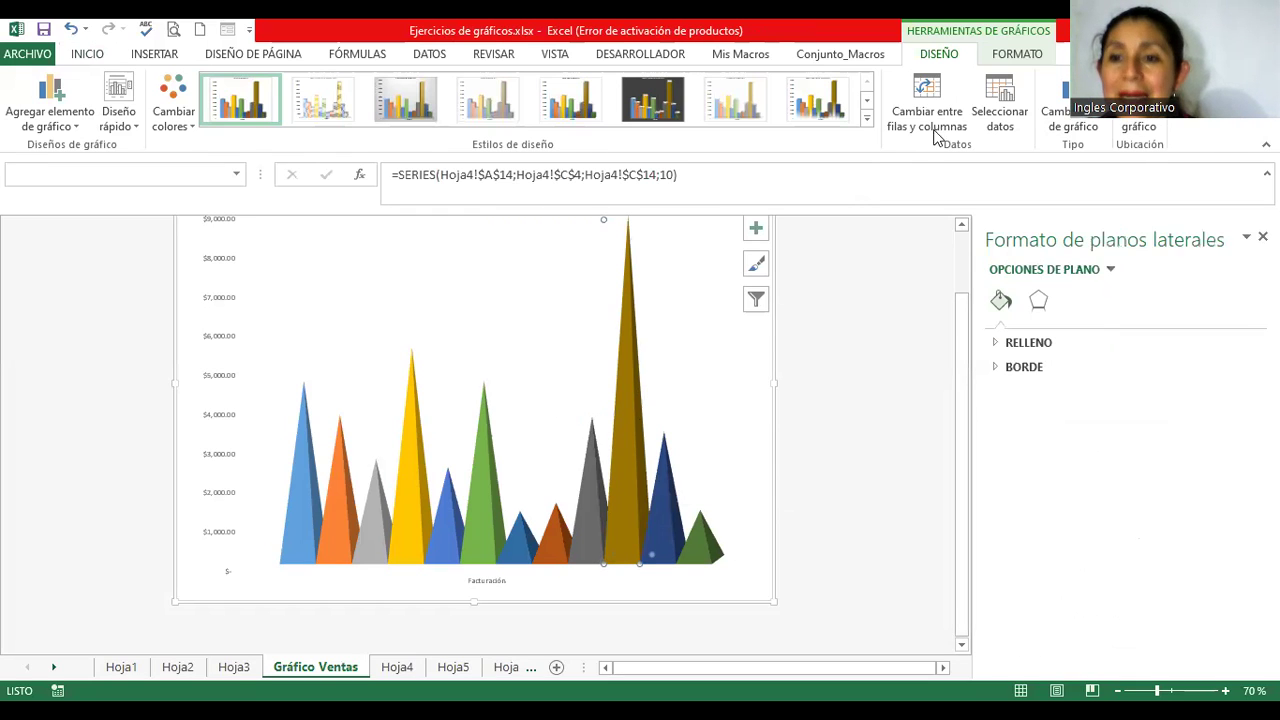
left_click(938, 110)
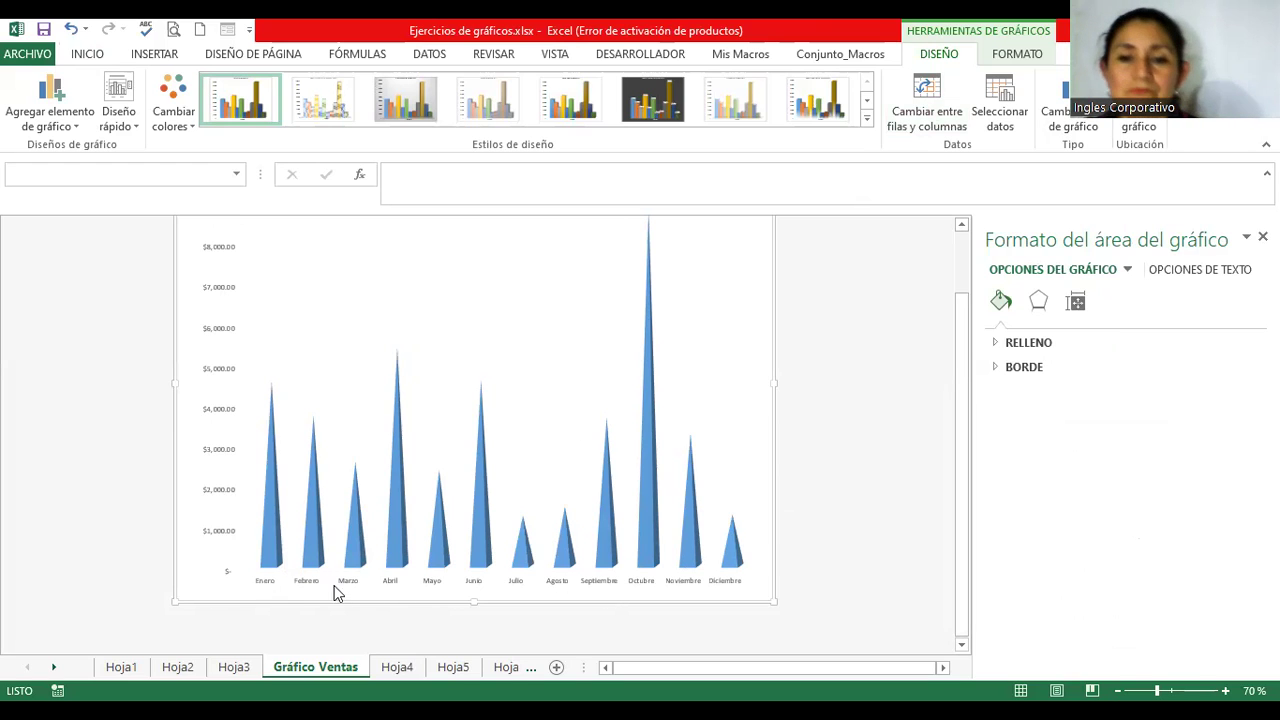
mouse_move(656, 568)
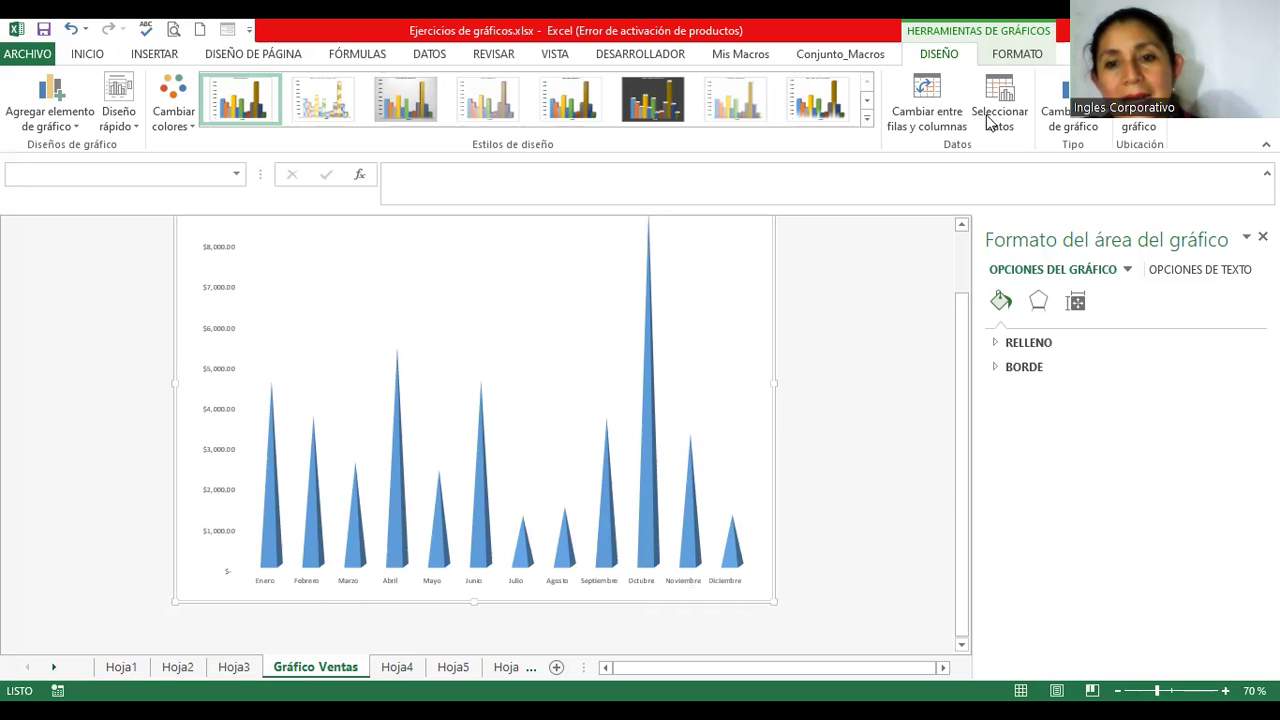
Swap the chart's rows and columns back and forth to compare both layouts, ending with the months on the horizontal axis
left_click(930, 95)
left_click(934, 98)
left_click(934, 98)
left_click(934, 98)
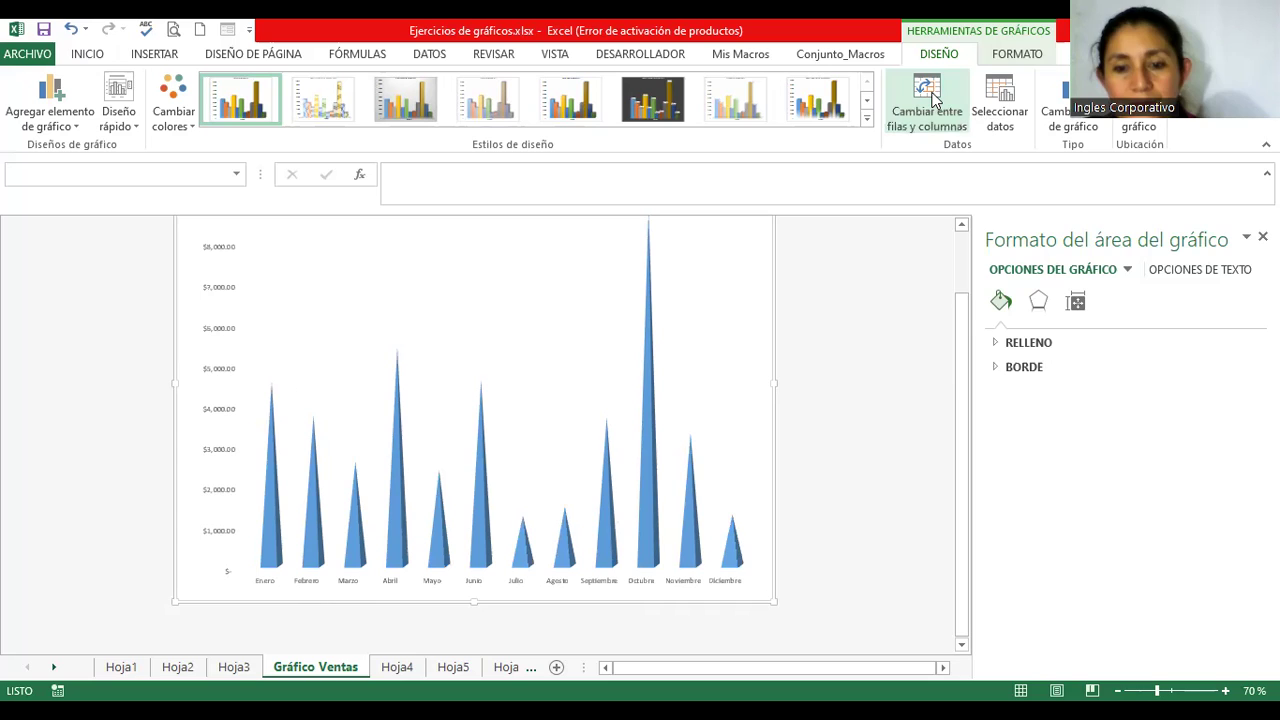
left_click(934, 98)
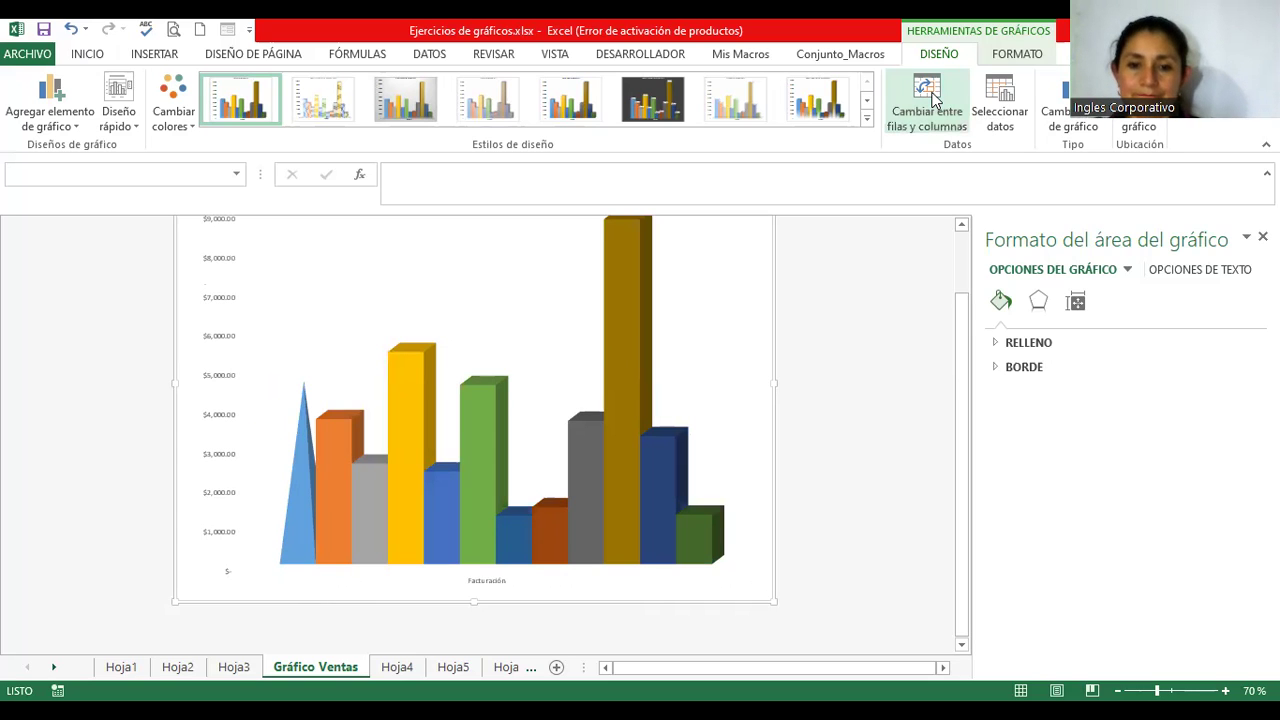
left_click(934, 98)
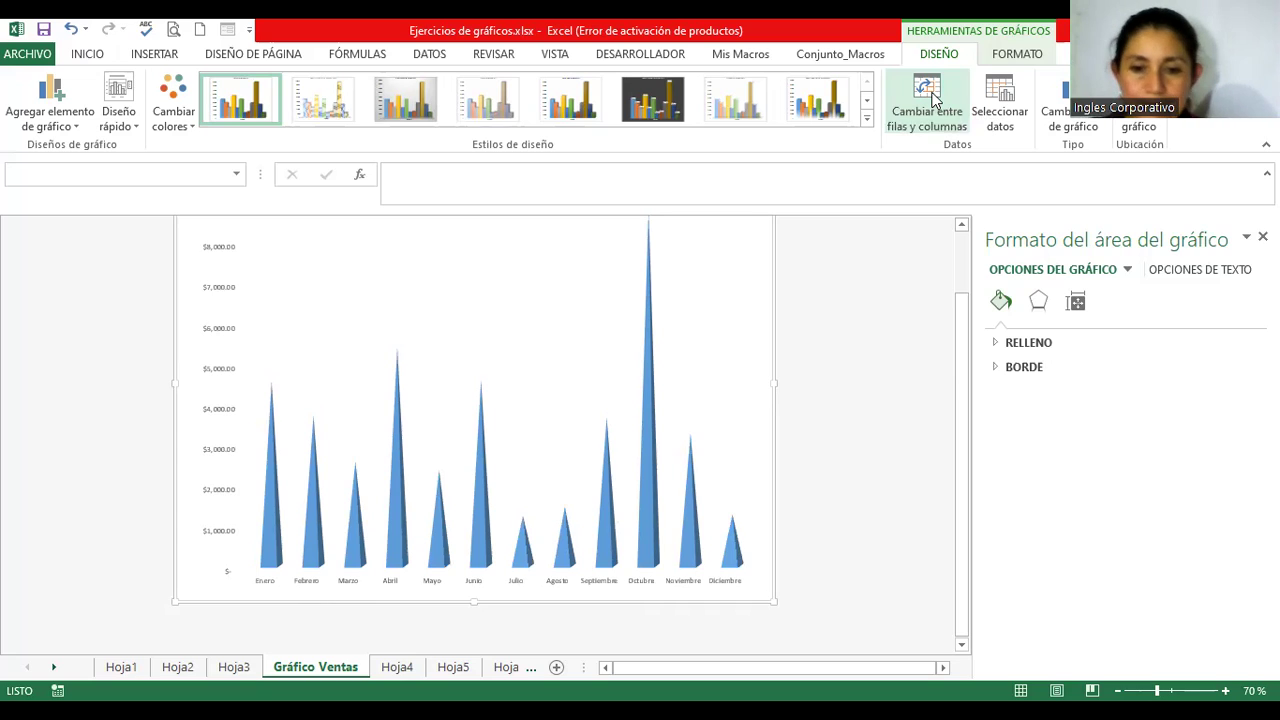
left_click(934, 98)
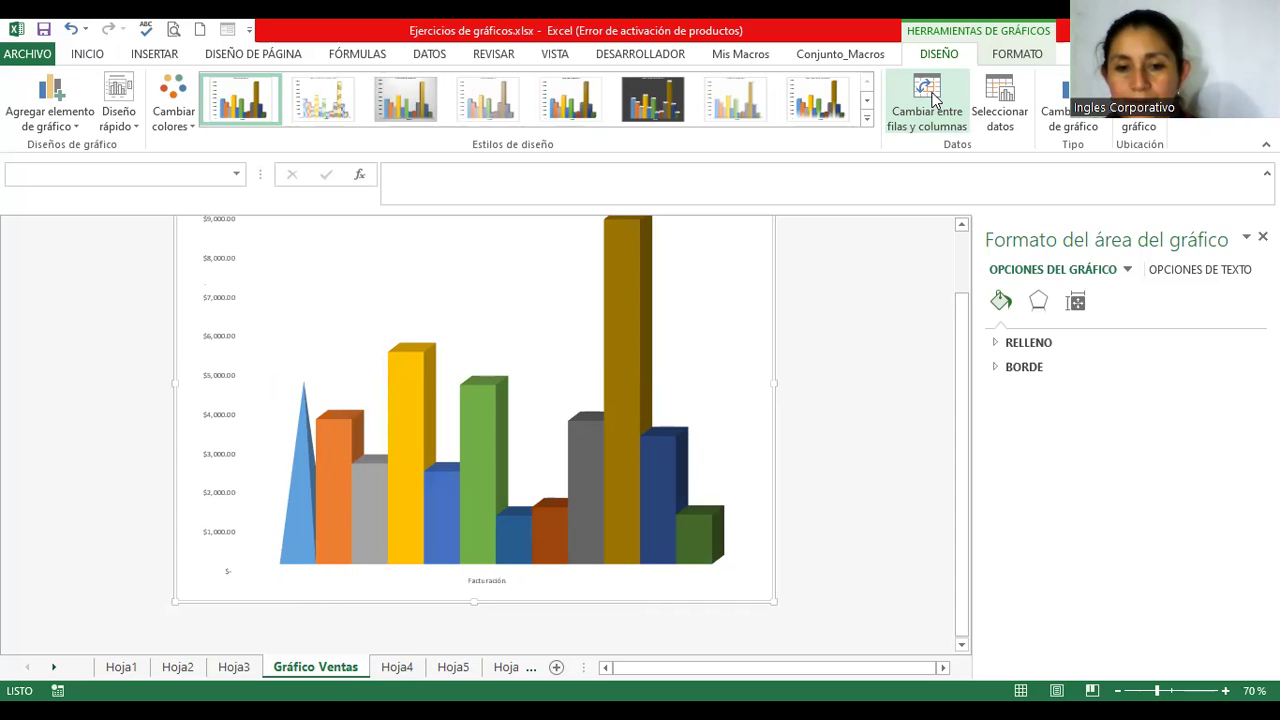
left_click(934, 98)
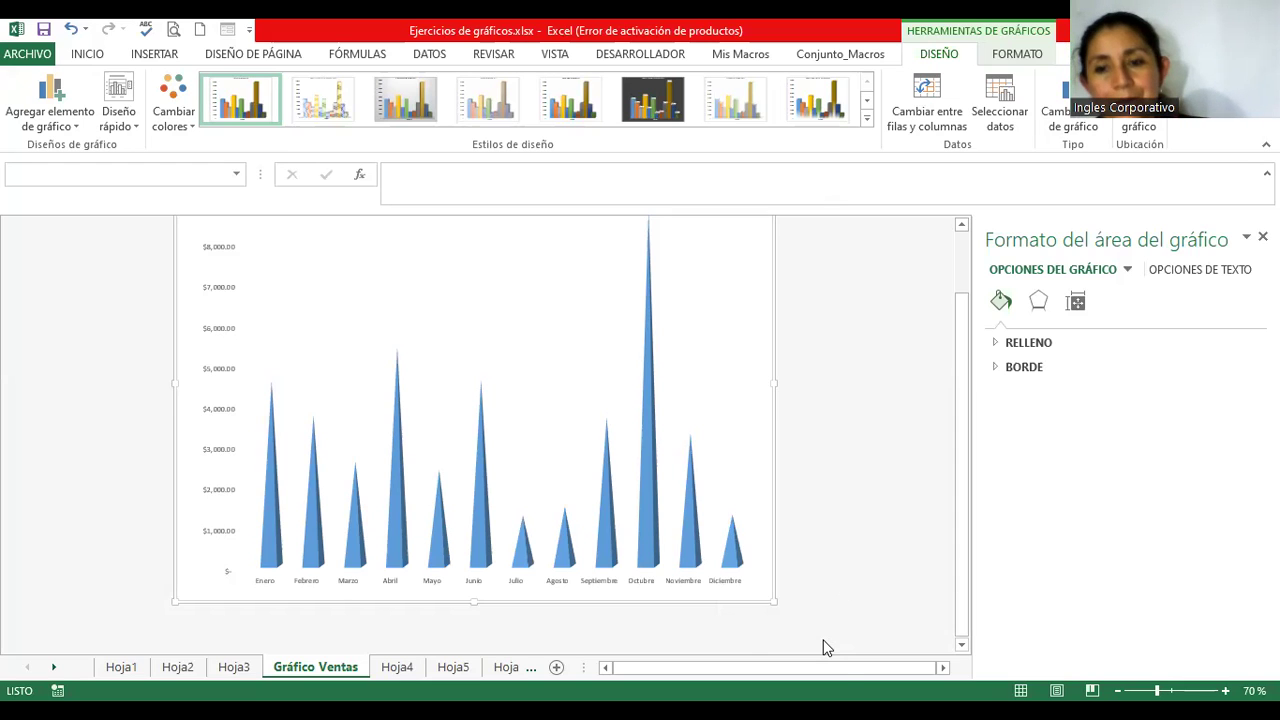
Undo all the row and column switches and the shape experiments on the Septiembre column
left_click(72, 29)
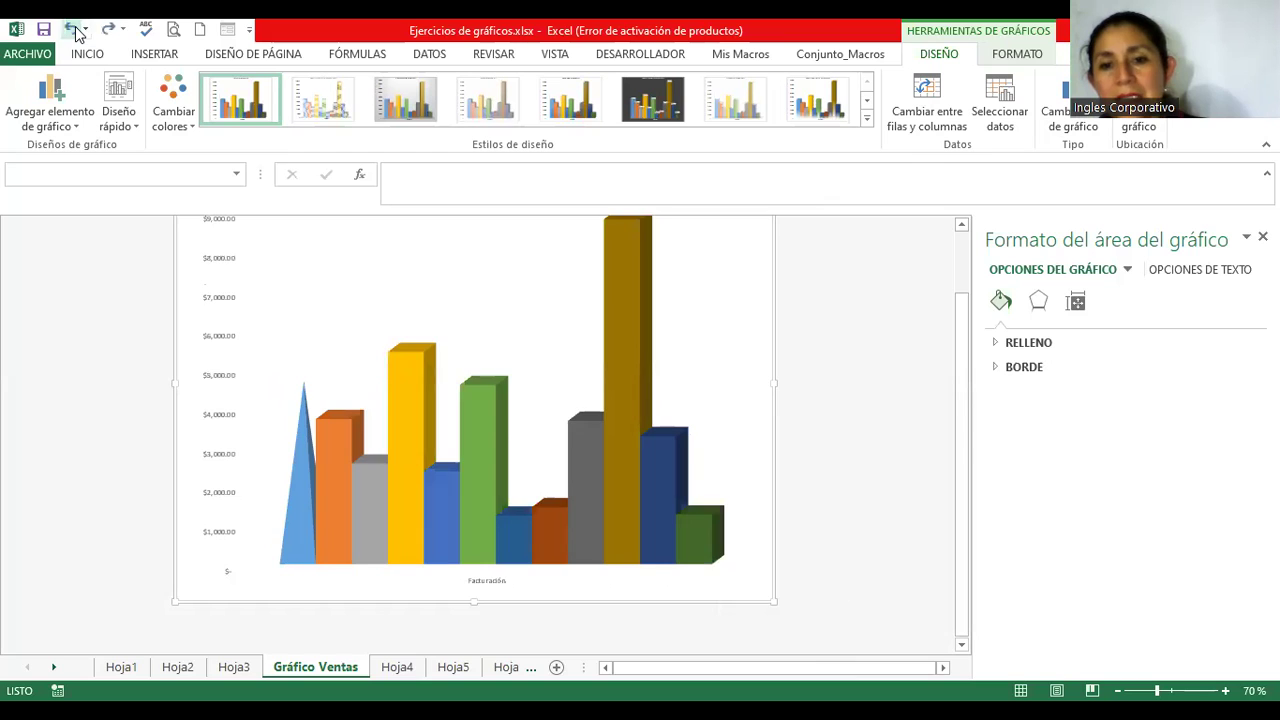
left_click(72, 29)
left_click(74, 30)
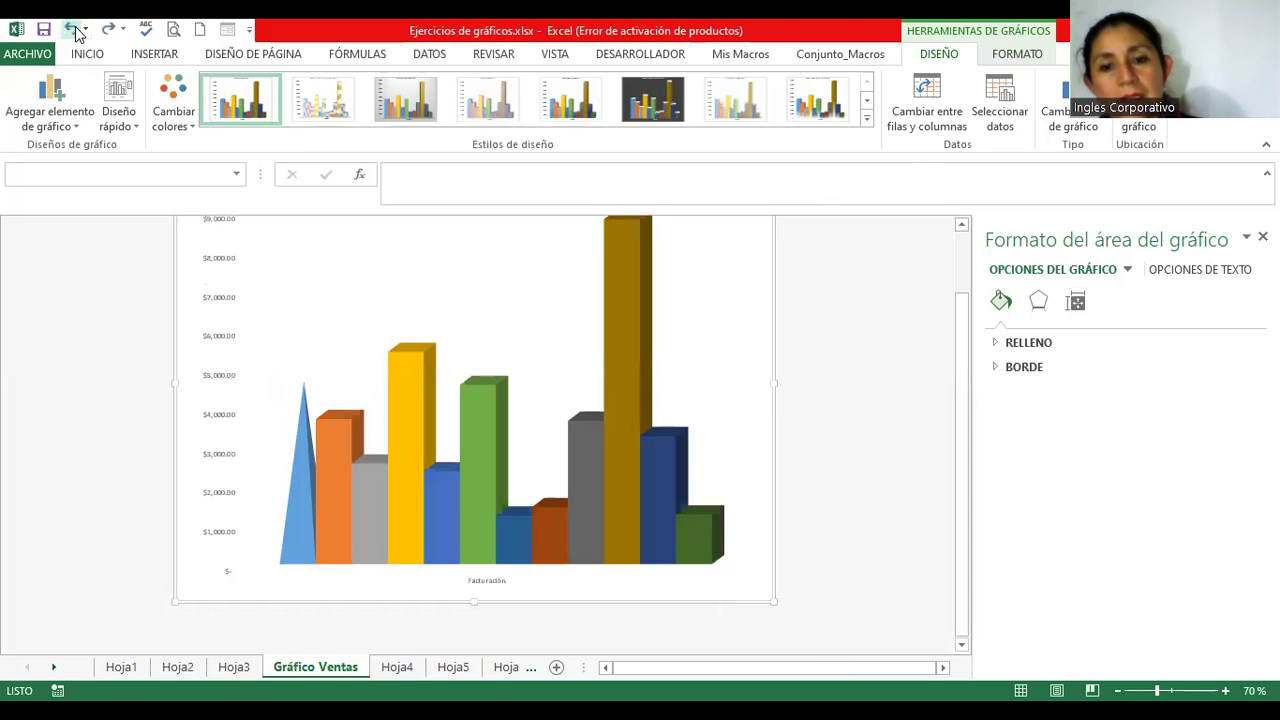
left_click(74, 30)
left_click(74, 30)
left_click(74, 30)
left_click(74, 30)
left_click(74, 30)
left_click(74, 30)
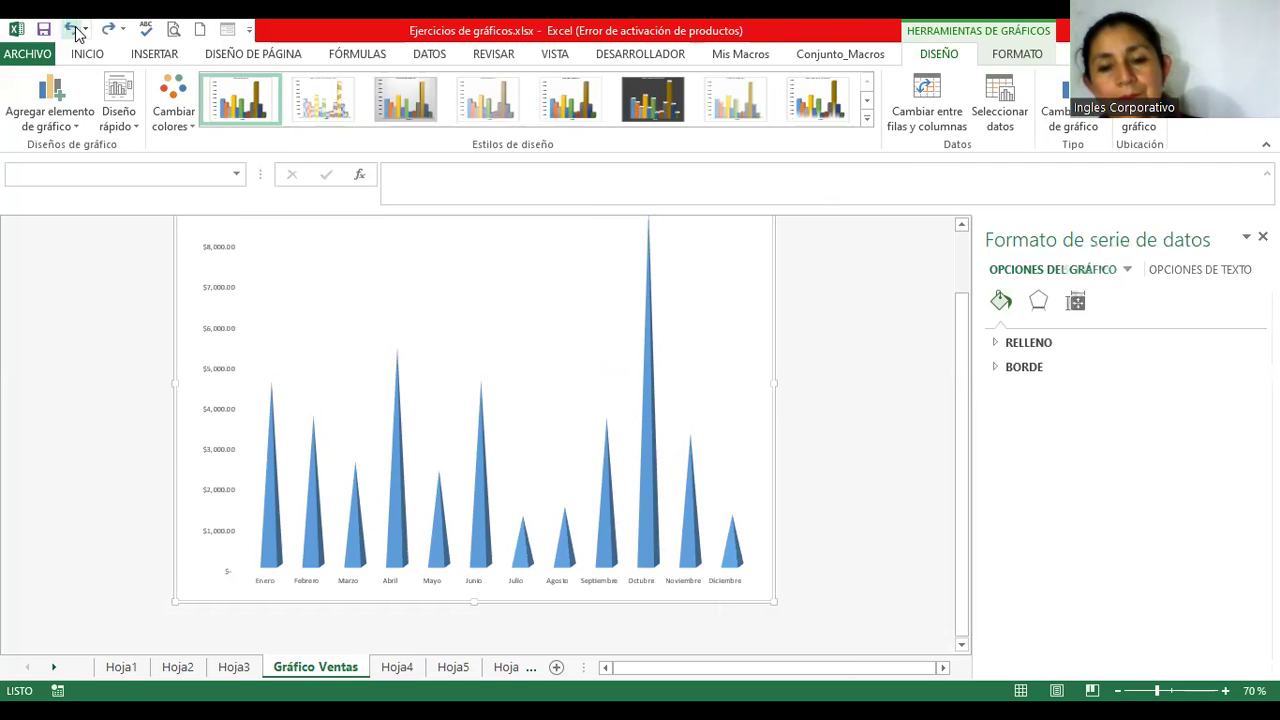
left_click(74, 30)
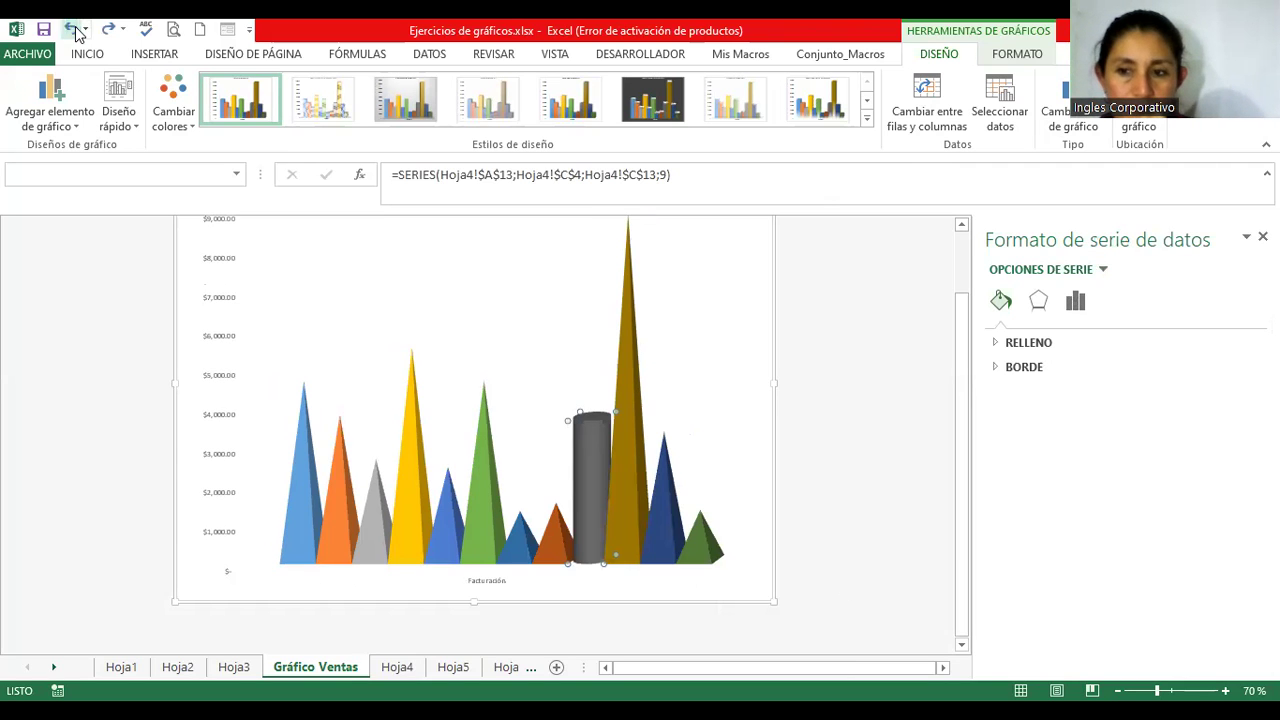
left_click(74, 30)
left_click(74, 30)
left_click(74, 30)
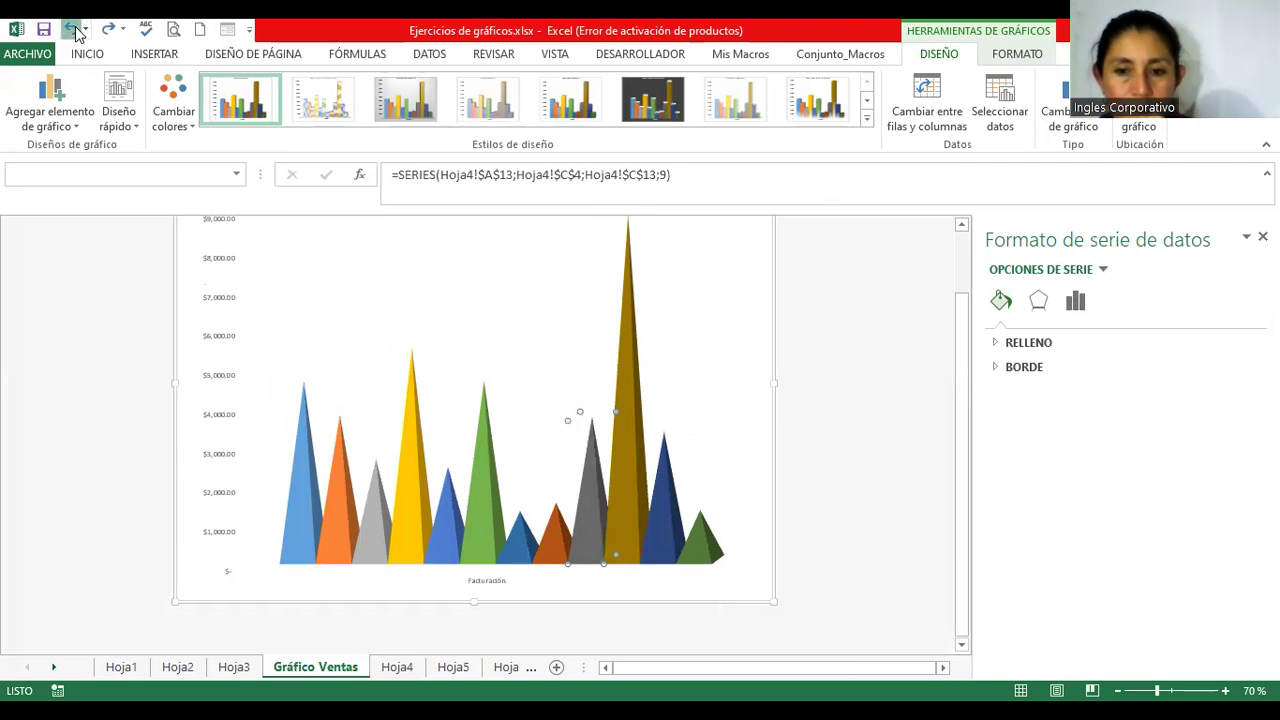
Undo the latest pyramid shape changes and add a legend to the Gráfico Ventas chart
left_click(74, 30)
left_click(74, 30)
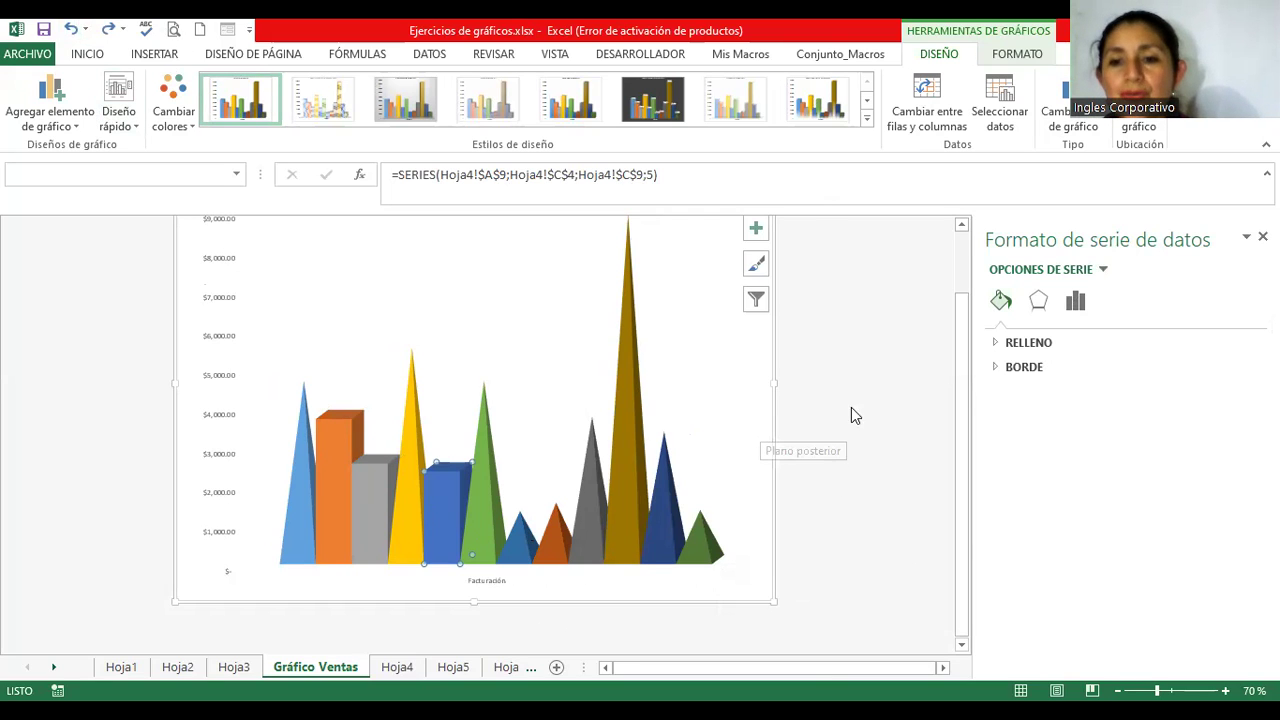
left_click(756, 230)
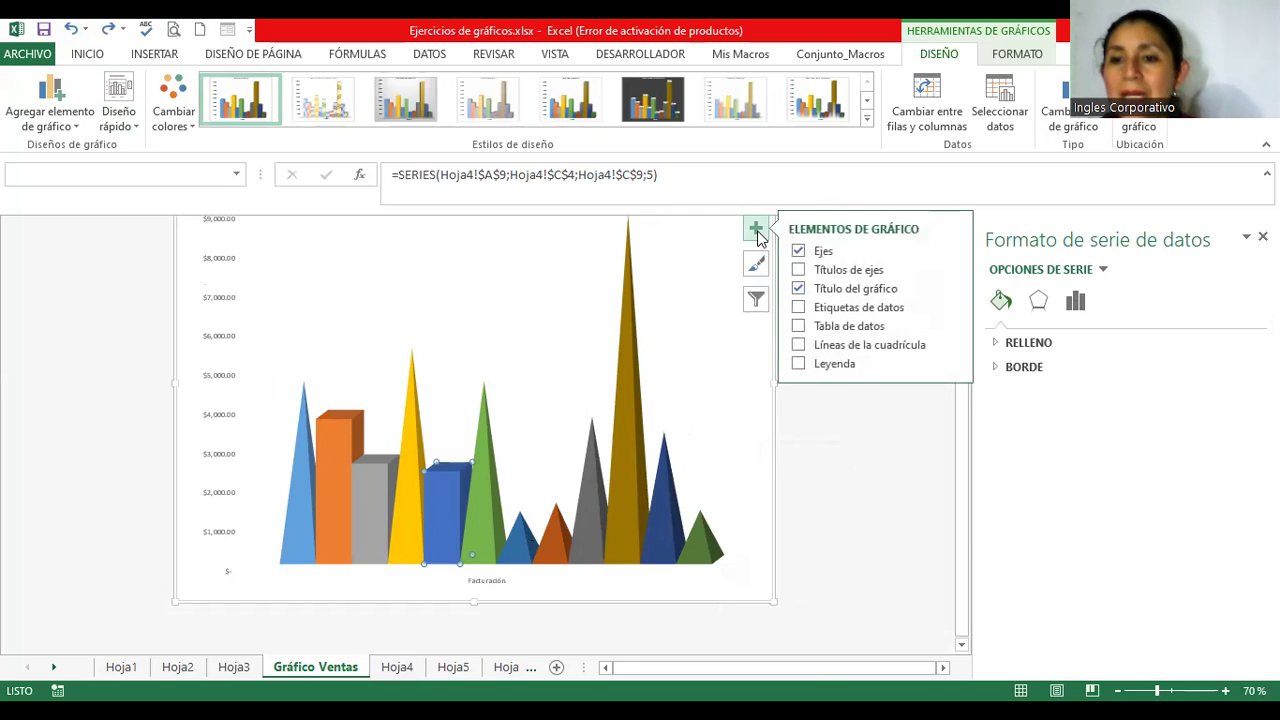
left_click(798, 366)
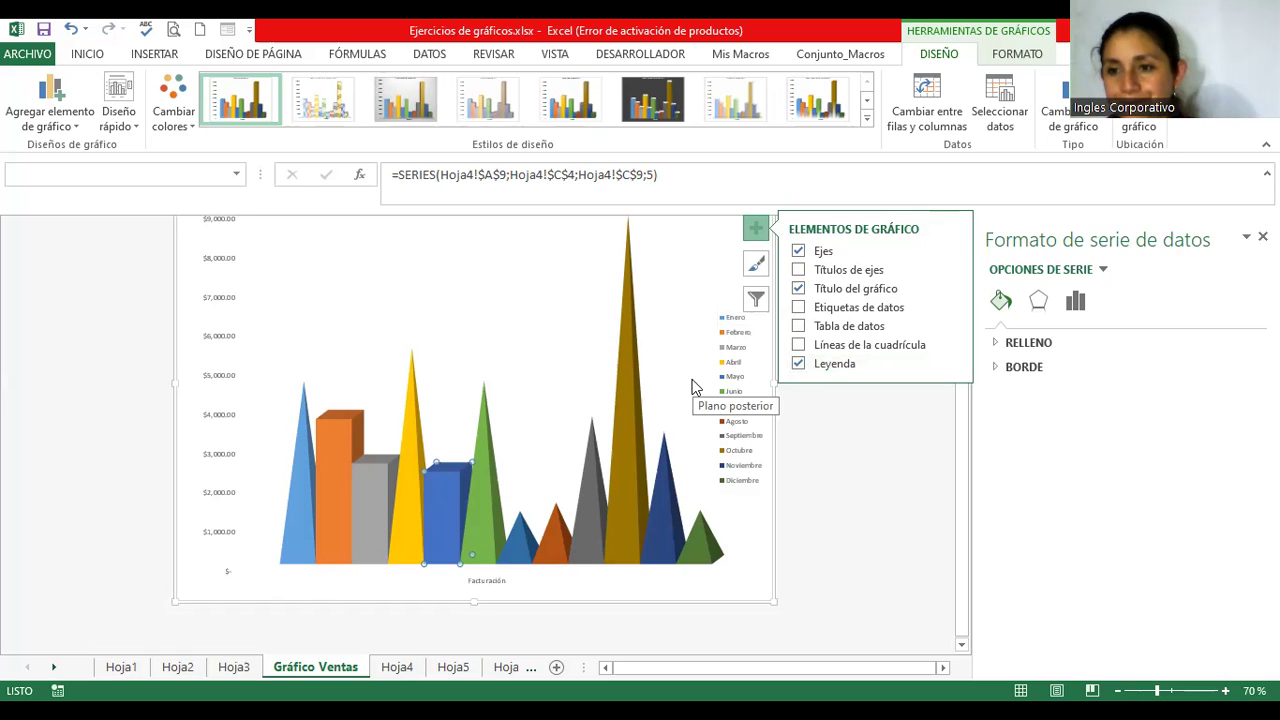
left_click(866, 471)
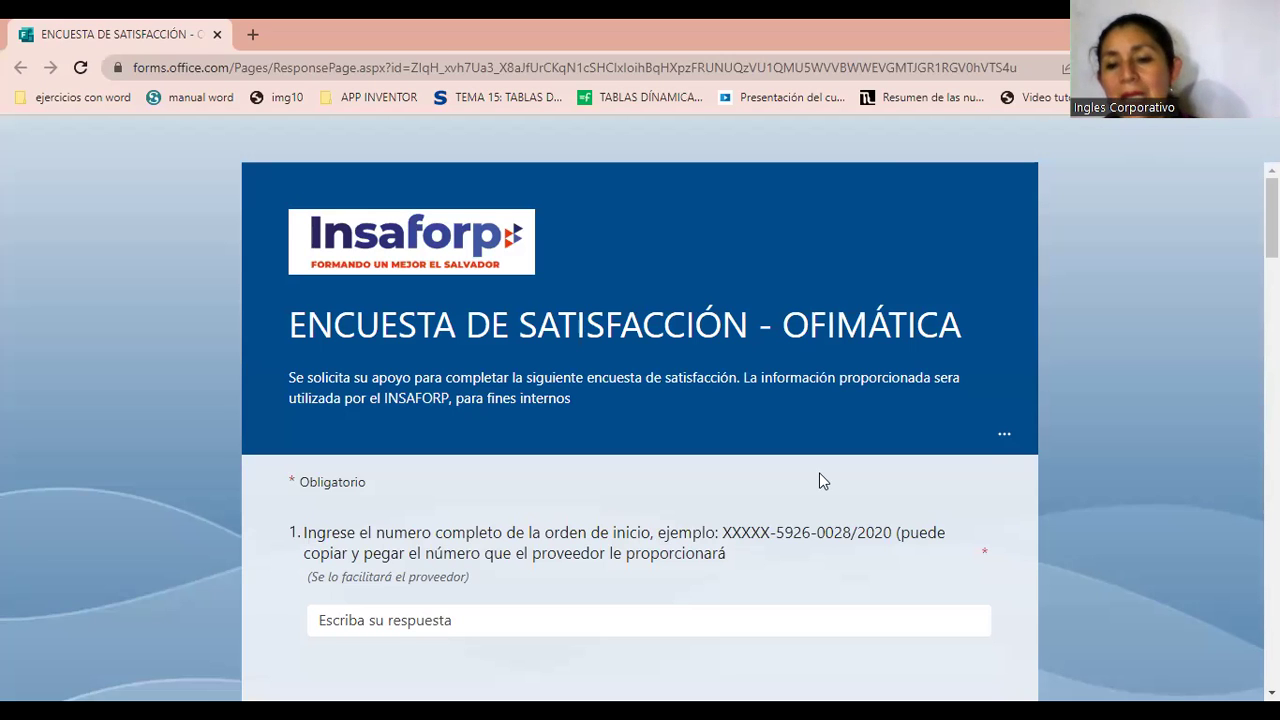
Switch to the ENCUESTA DE SATISFACCIÓN - OFIMÁTICA form in the browser and paste the start order number into question 1
scroll(819, 472, "down", 2)
scroll(819, 473, "up", 1)
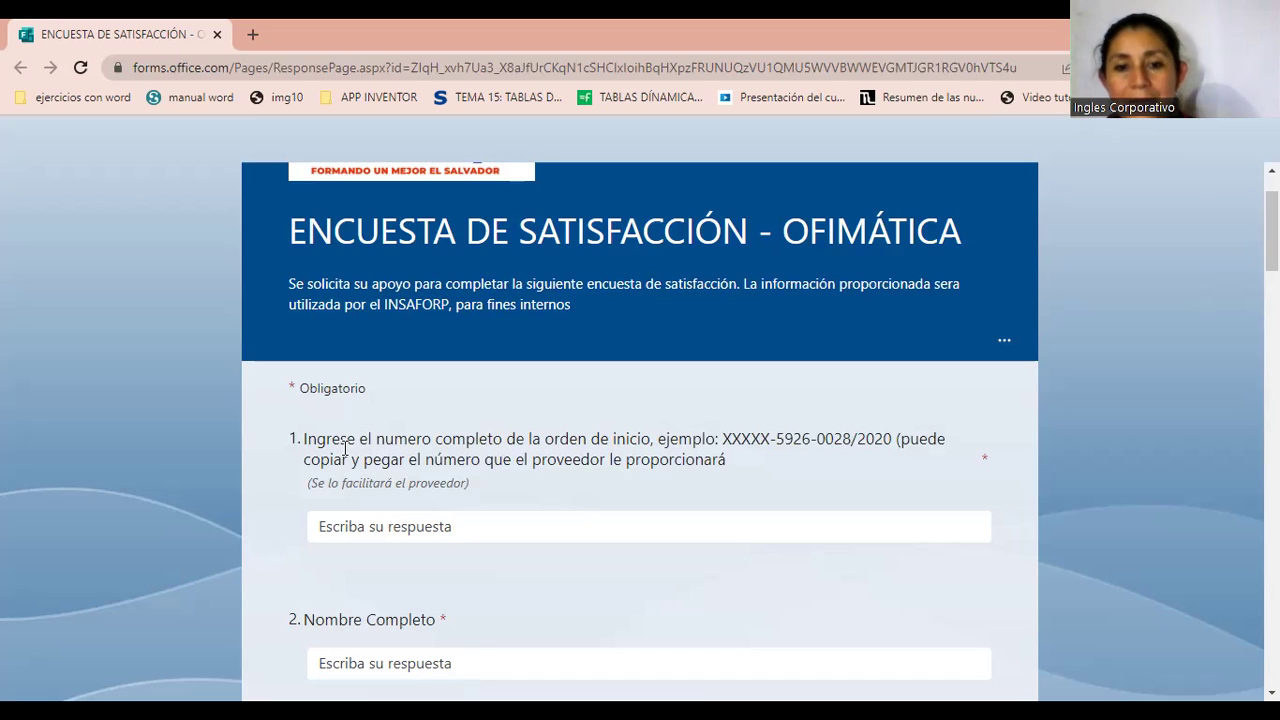
key("Tab")
key("ctrl+v")
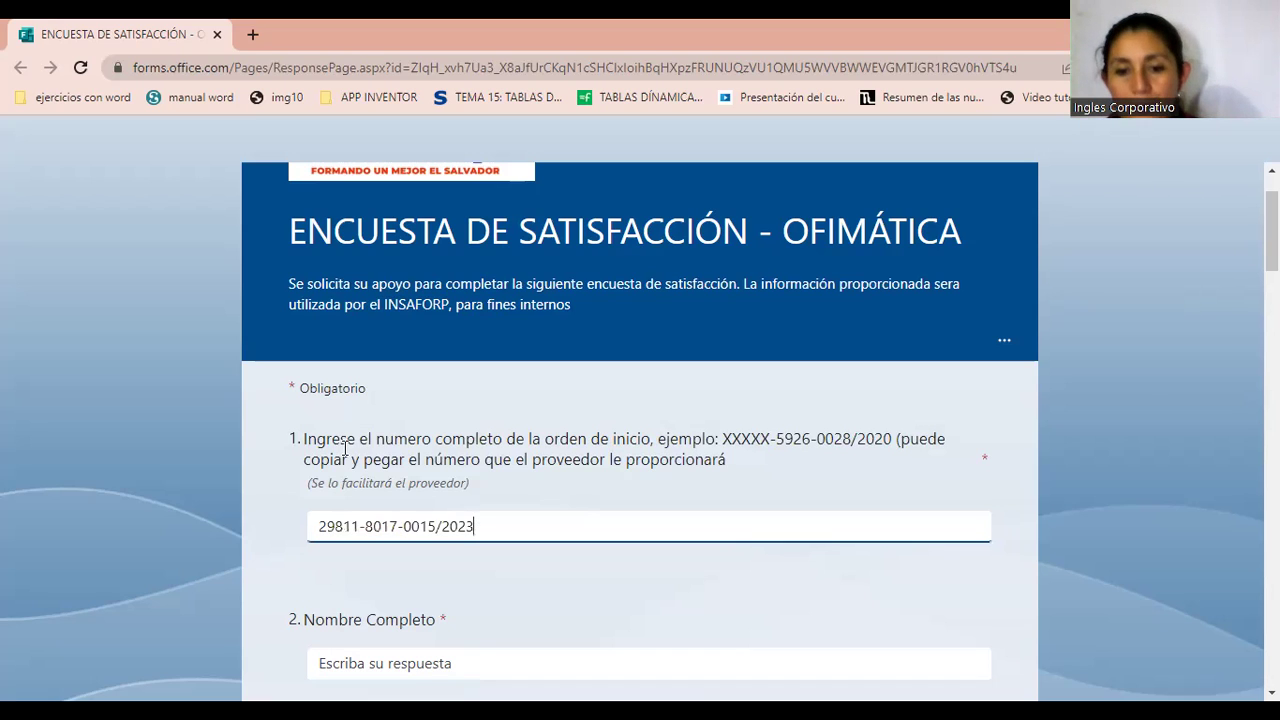
left_click(535, 466)
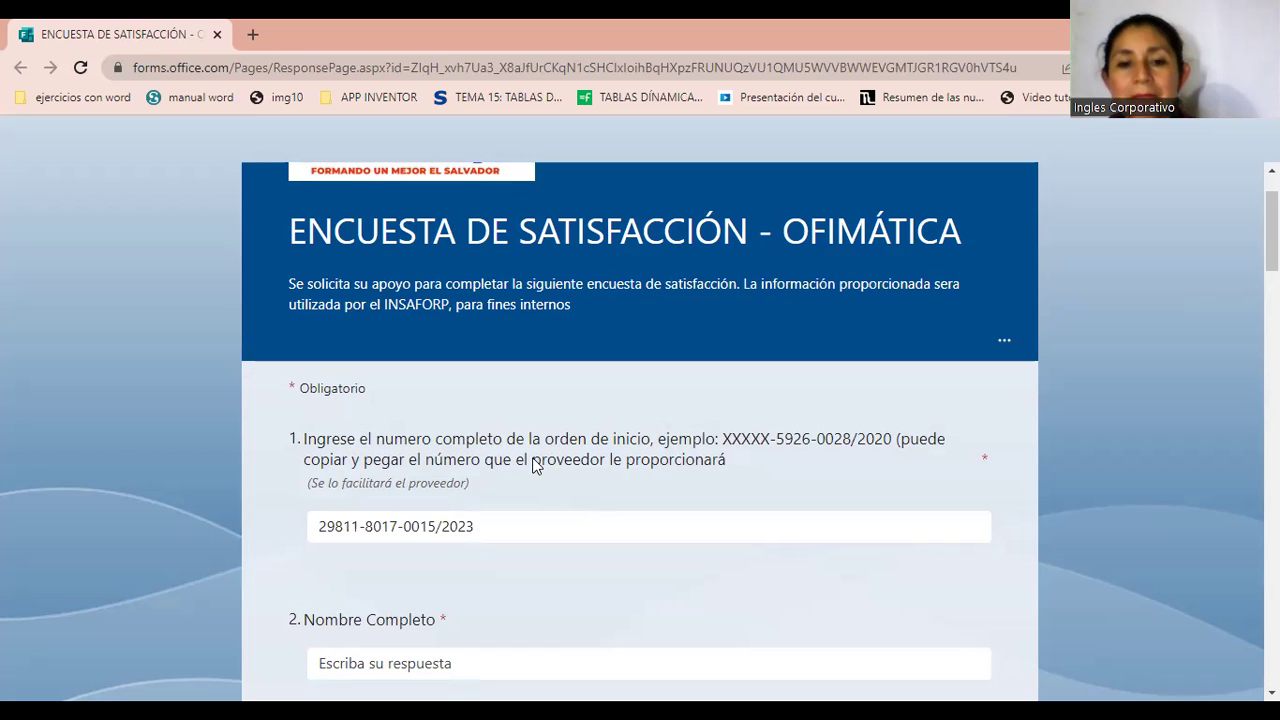
Enlarge the survey page to 110 % and review the questions on name, e-mail, mobile number, sex, residence and employer
scroll(535, 465, "down", 3)
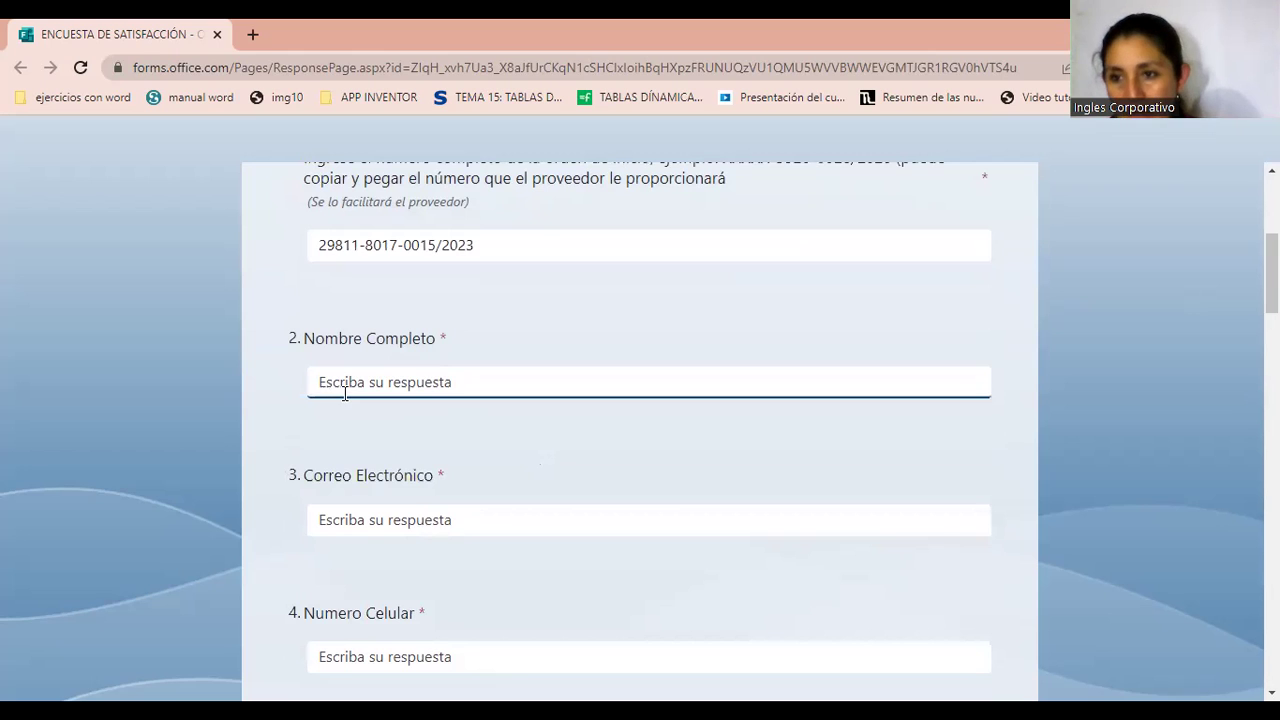
scroll(321, 308, "up", 1)
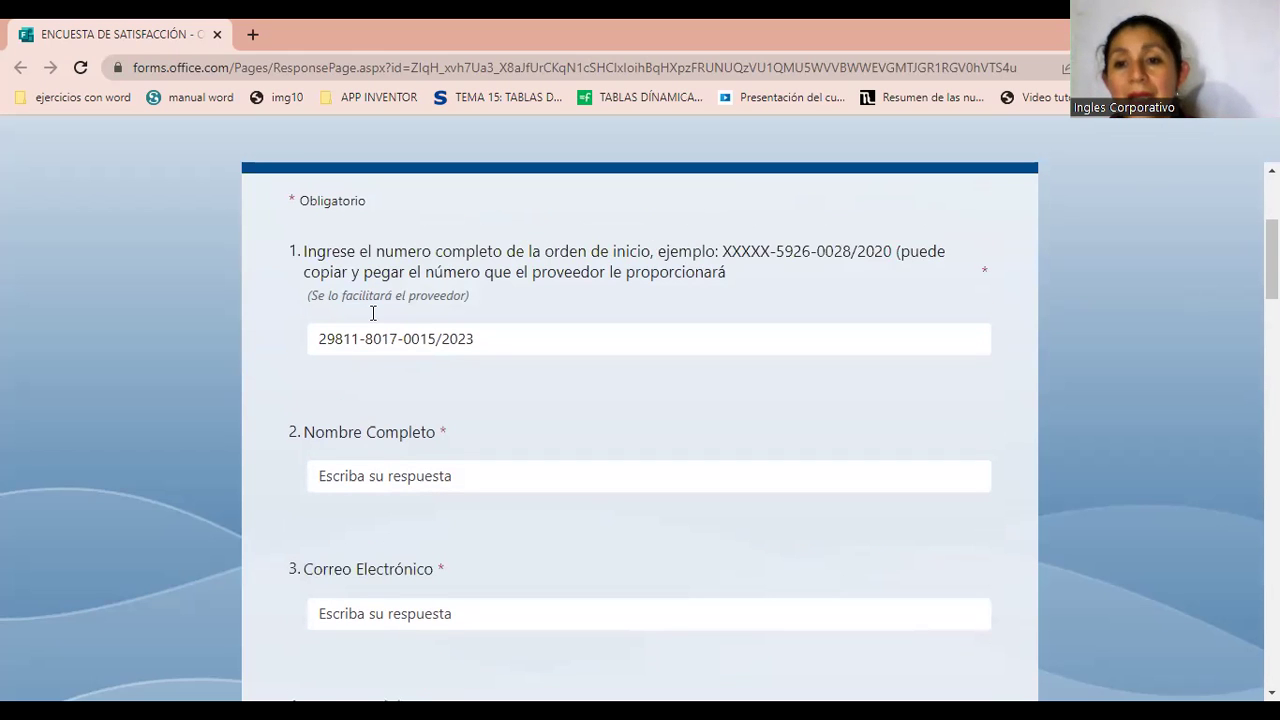
left_click(489, 344)
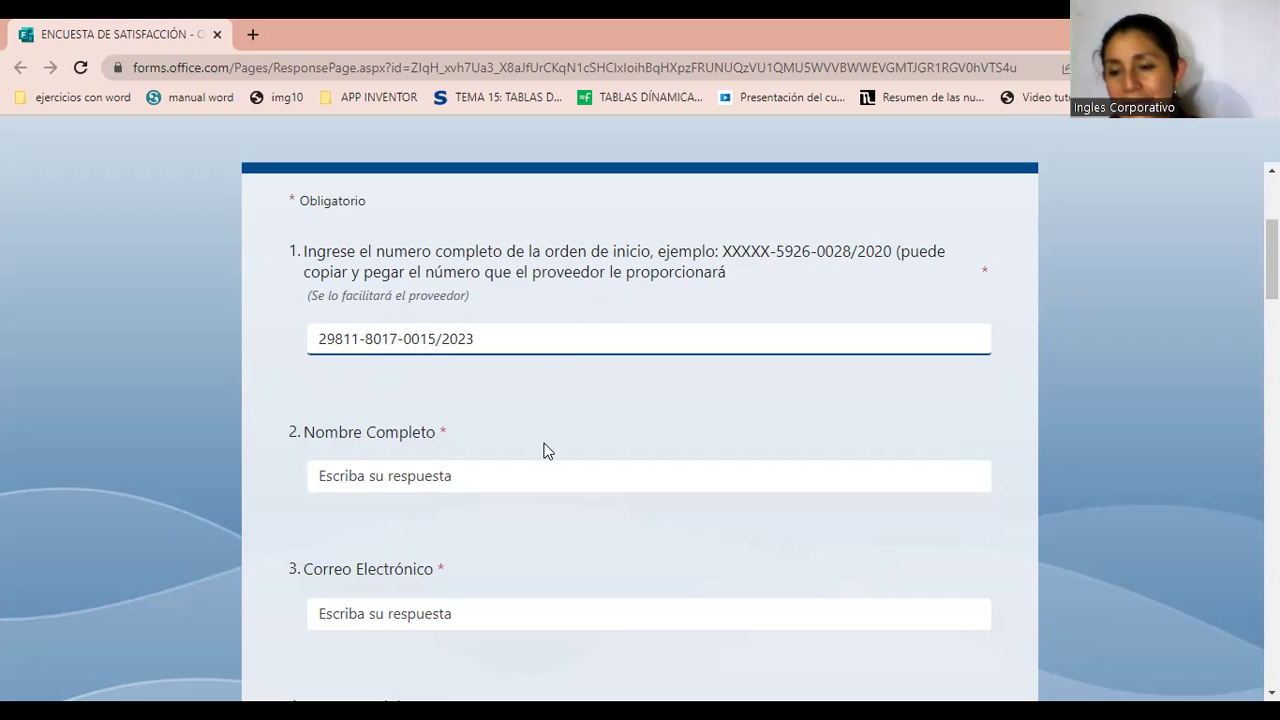
key("ctrl+plus")
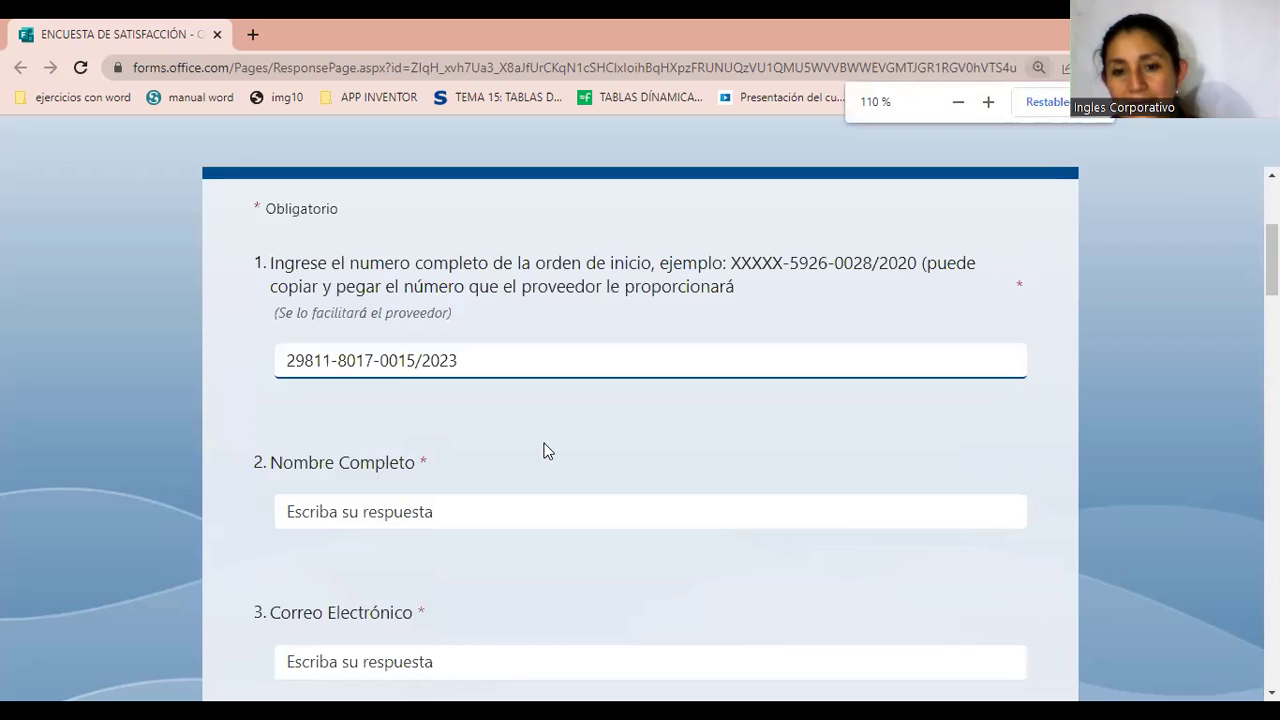
scroll(543, 449, "down", 2)
left_click(328, 335)
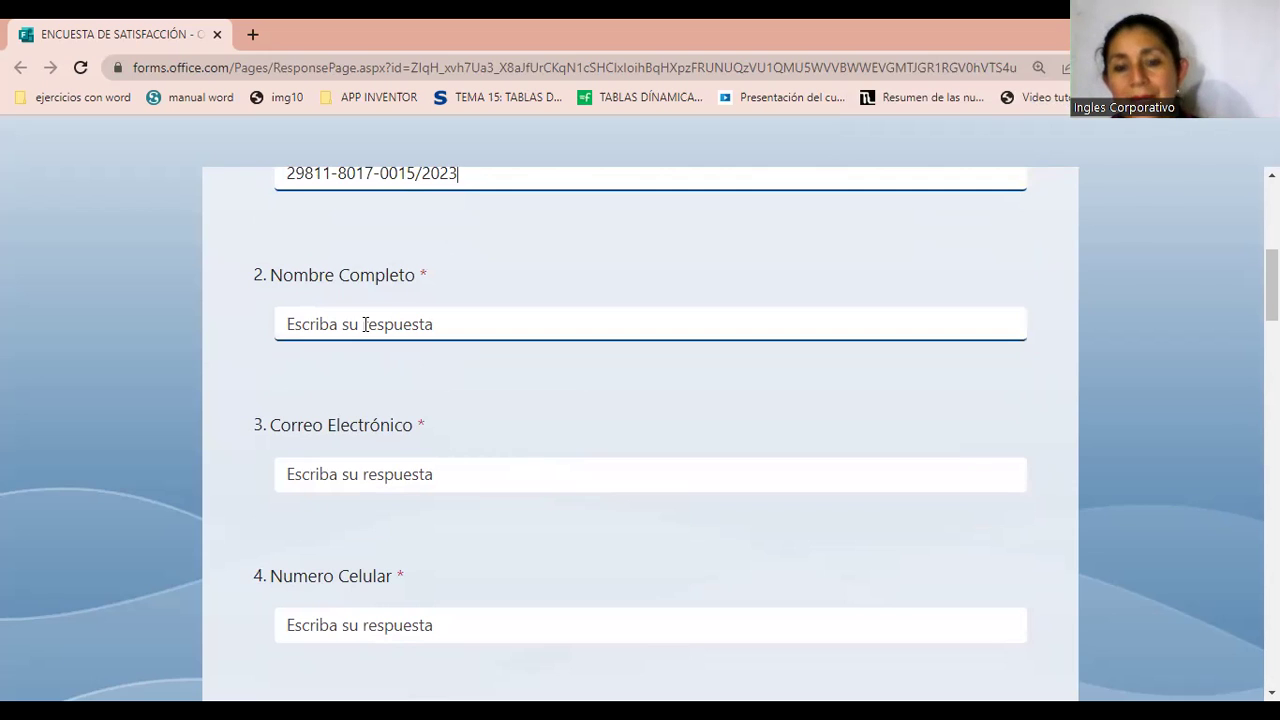
scroll(363, 323, "down", 2)
left_click(355, 292)
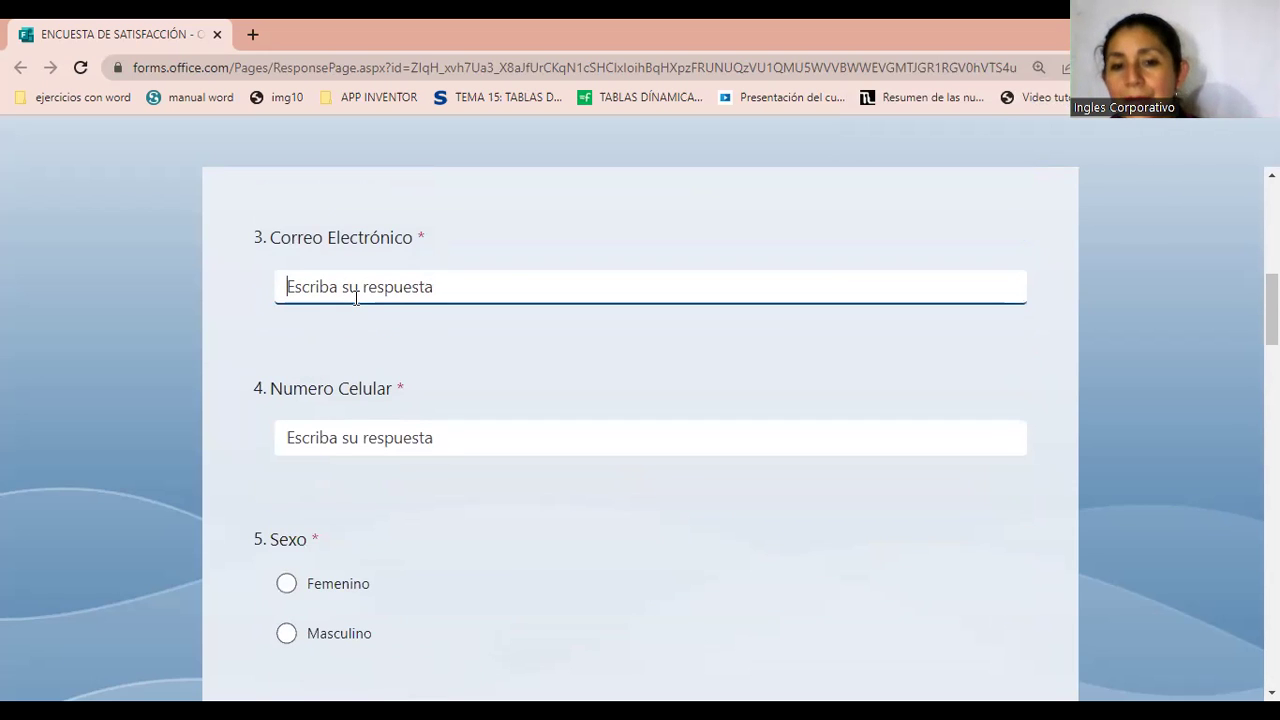
scroll(334, 409, "down", 2)
left_click(364, 251)
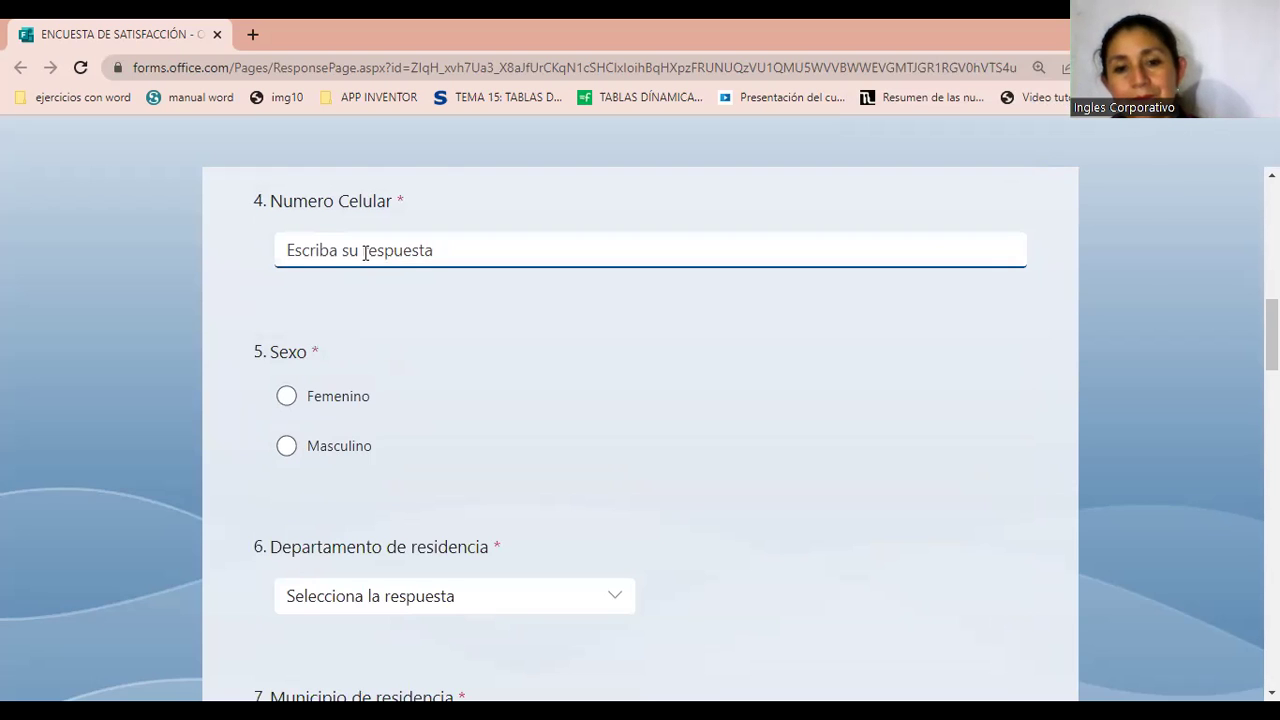
scroll(364, 270, "down", 1)
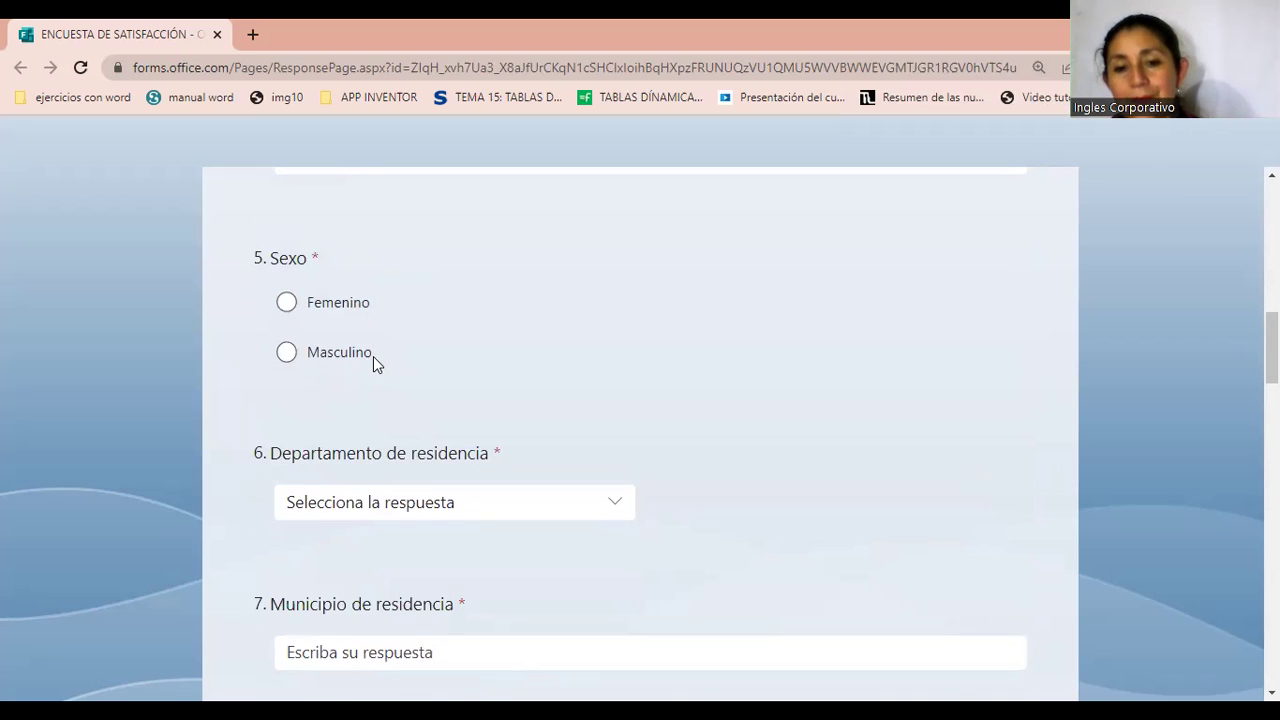
scroll(373, 356, "down", 1)
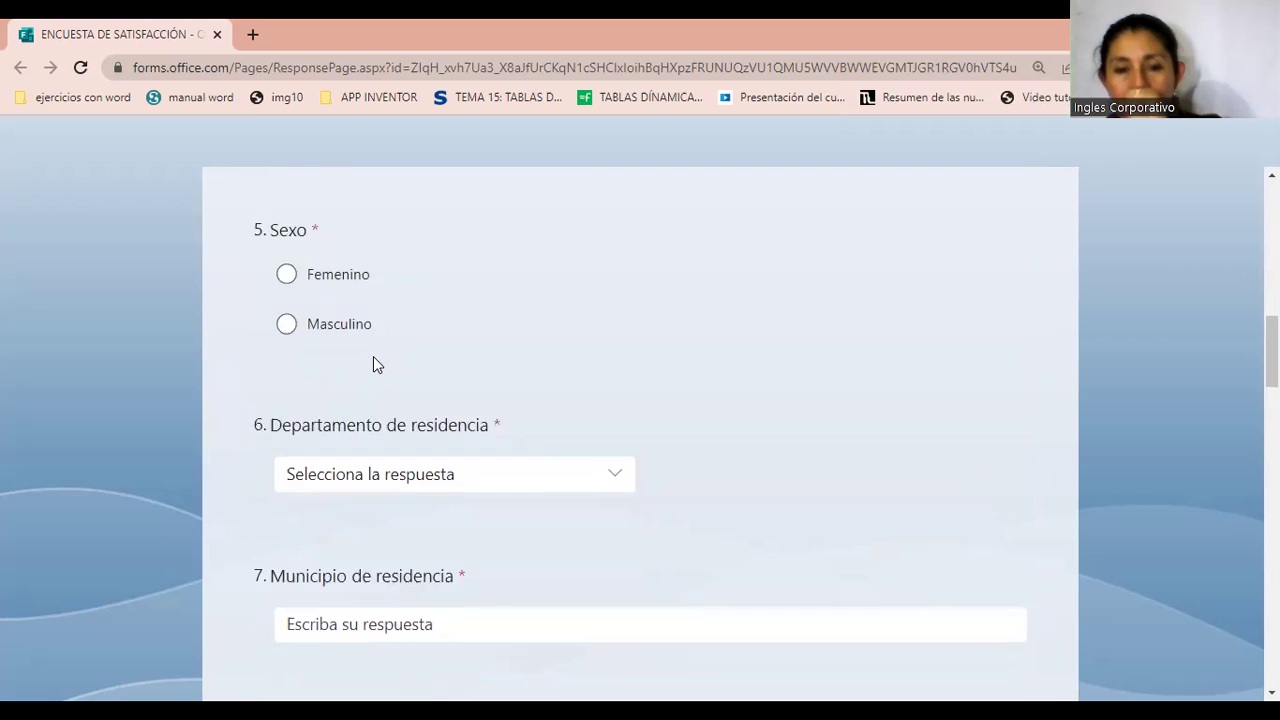
scroll(462, 383, "down", 1)
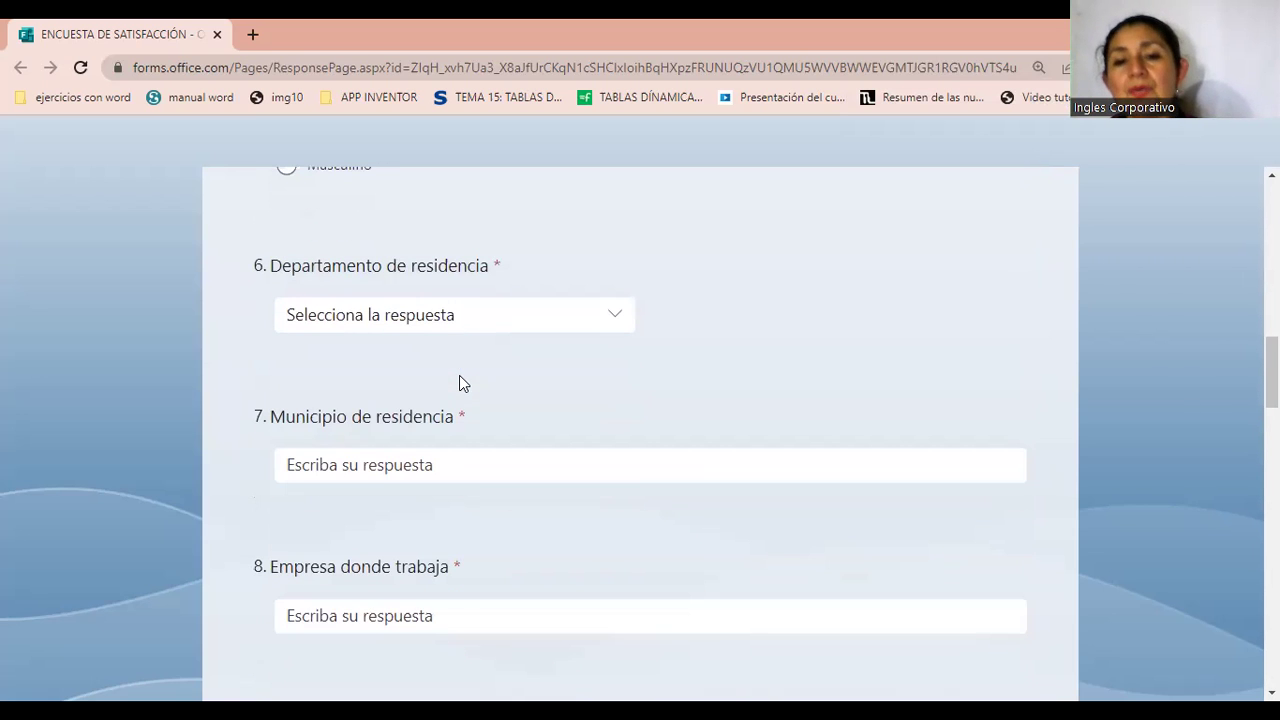
scroll(515, 449, "down", 3)
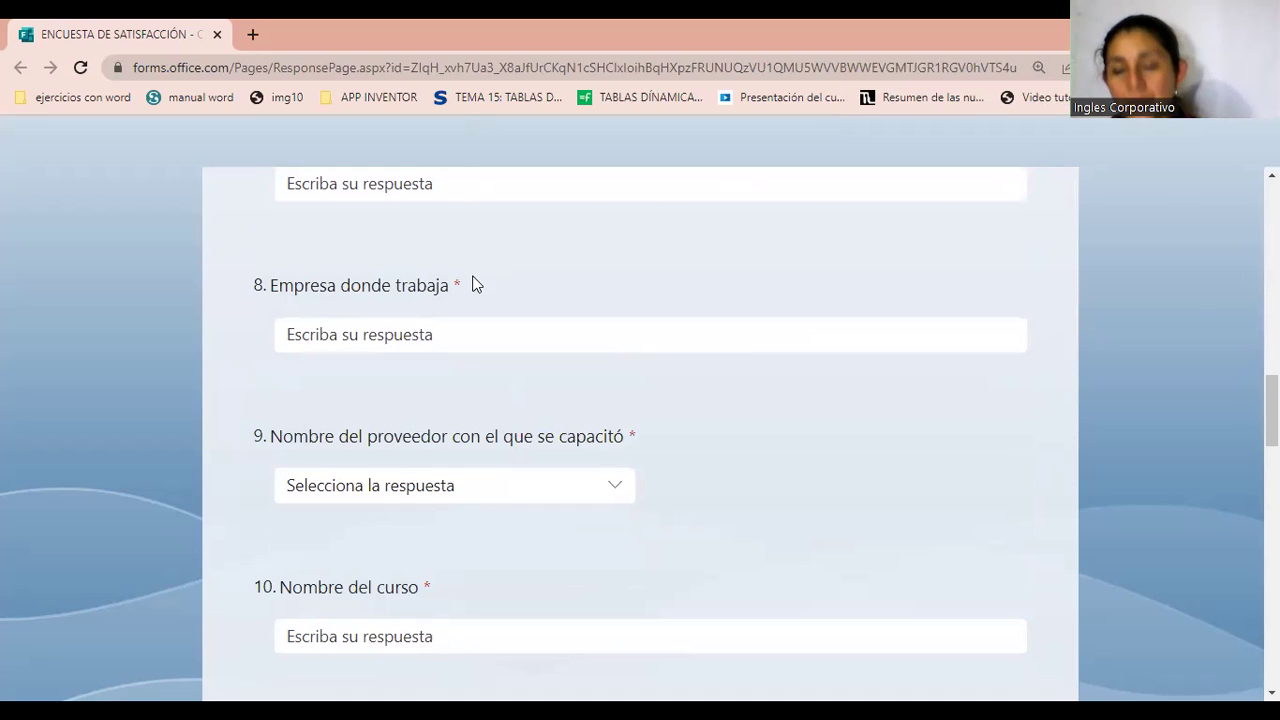
scroll(486, 363, "down", 1)
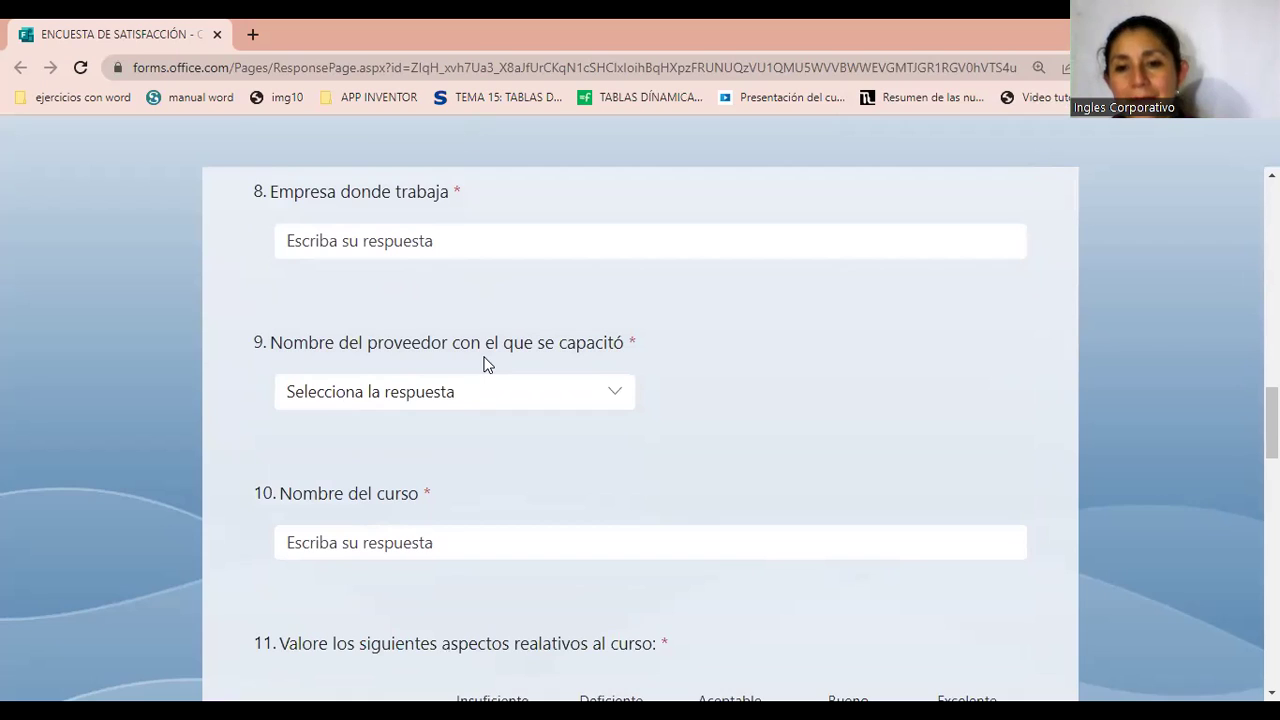
Choose REGAL PRODUCTS INC. EL SALVADOR INTERNATIONAL, S.A. DE C.V. as the training provider in question 9
scroll(487, 364, "down", 1)
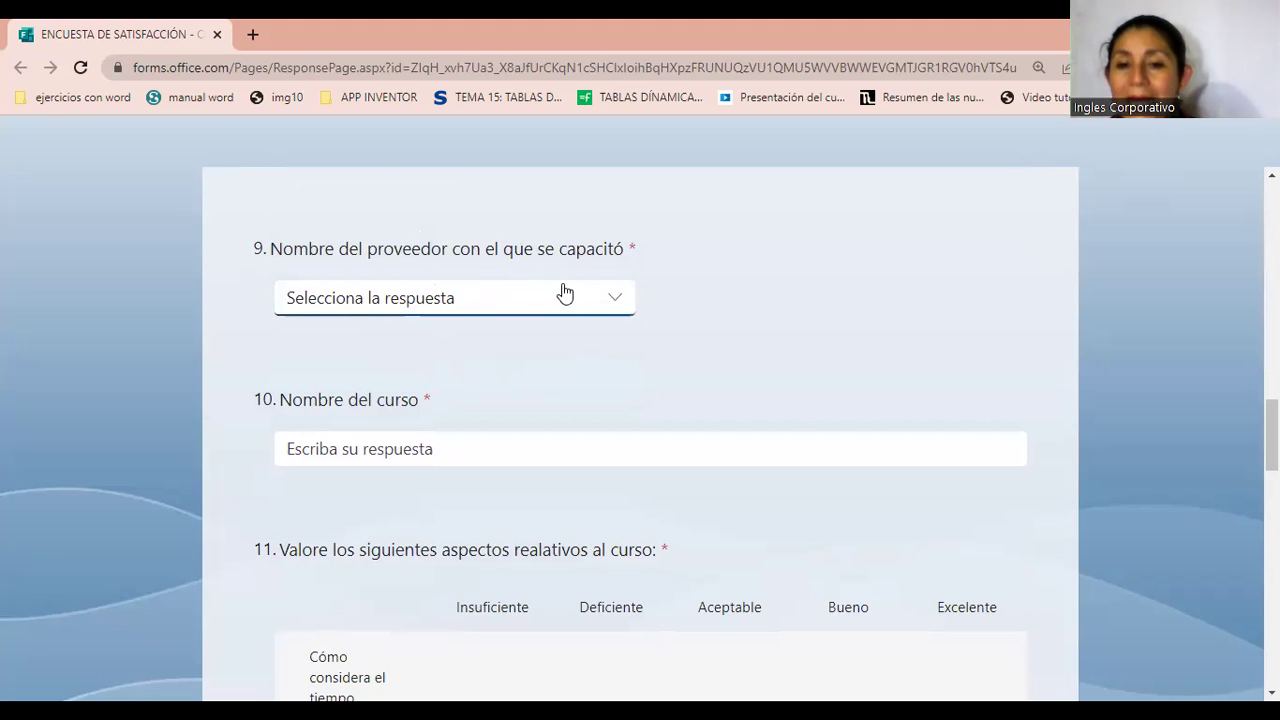
left_click(615, 302)
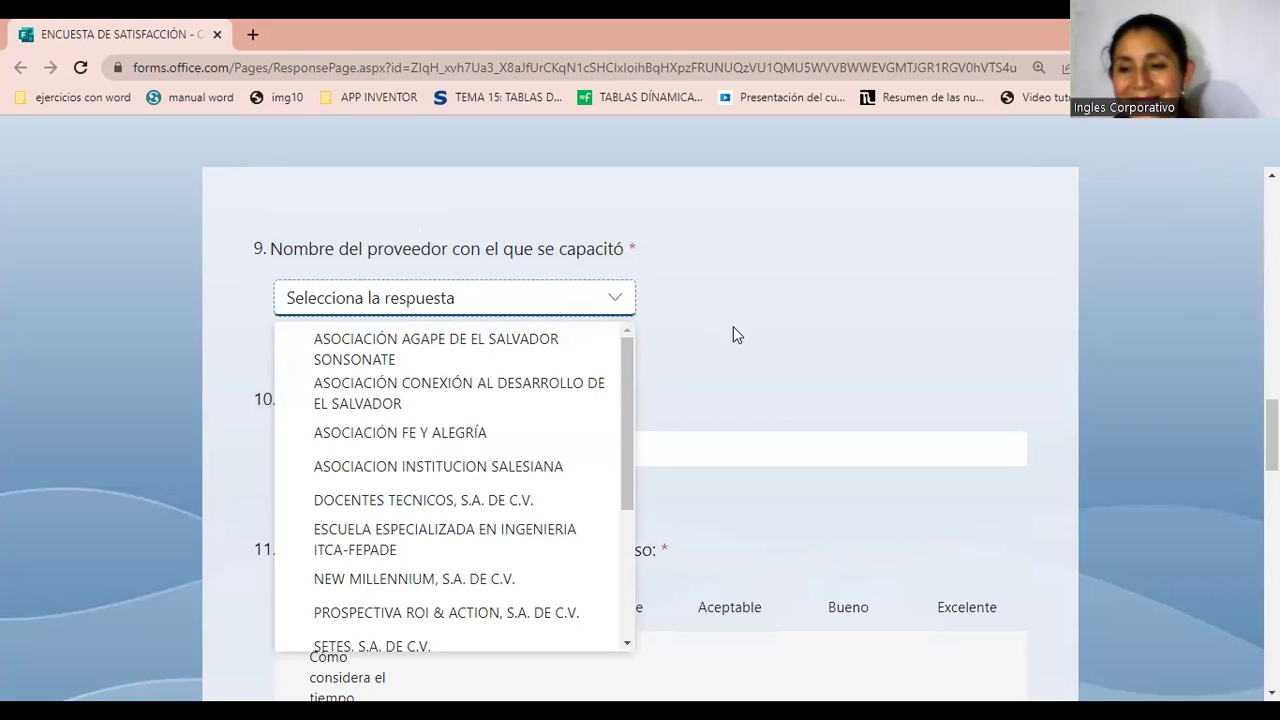
scroll(581, 382, "down", 2)
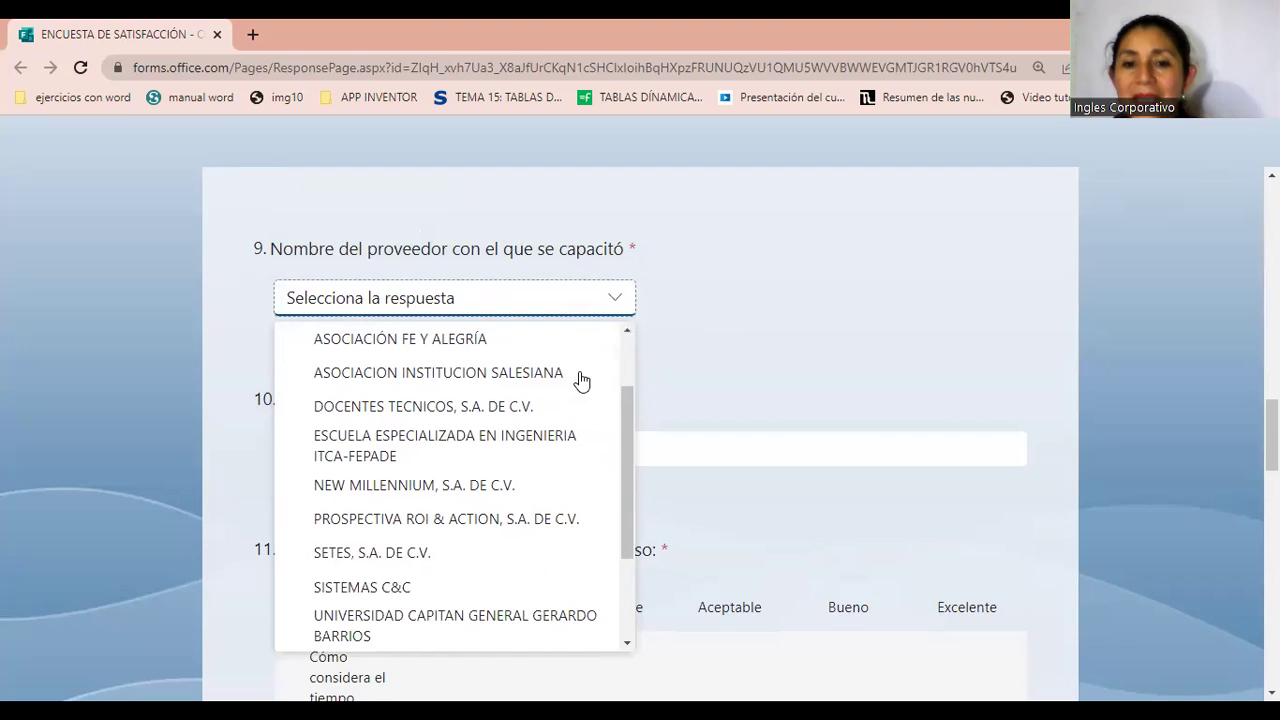
scroll(688, 350, "down", 2)
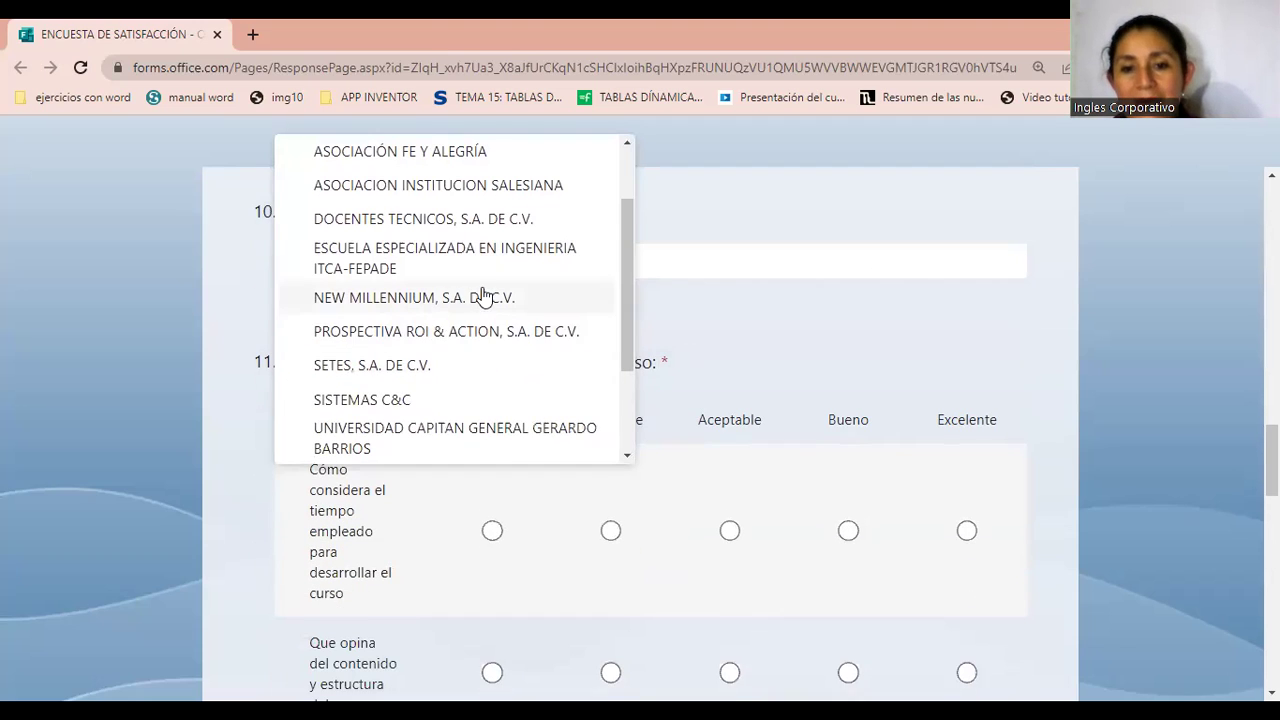
scroll(484, 296, "down", 2)
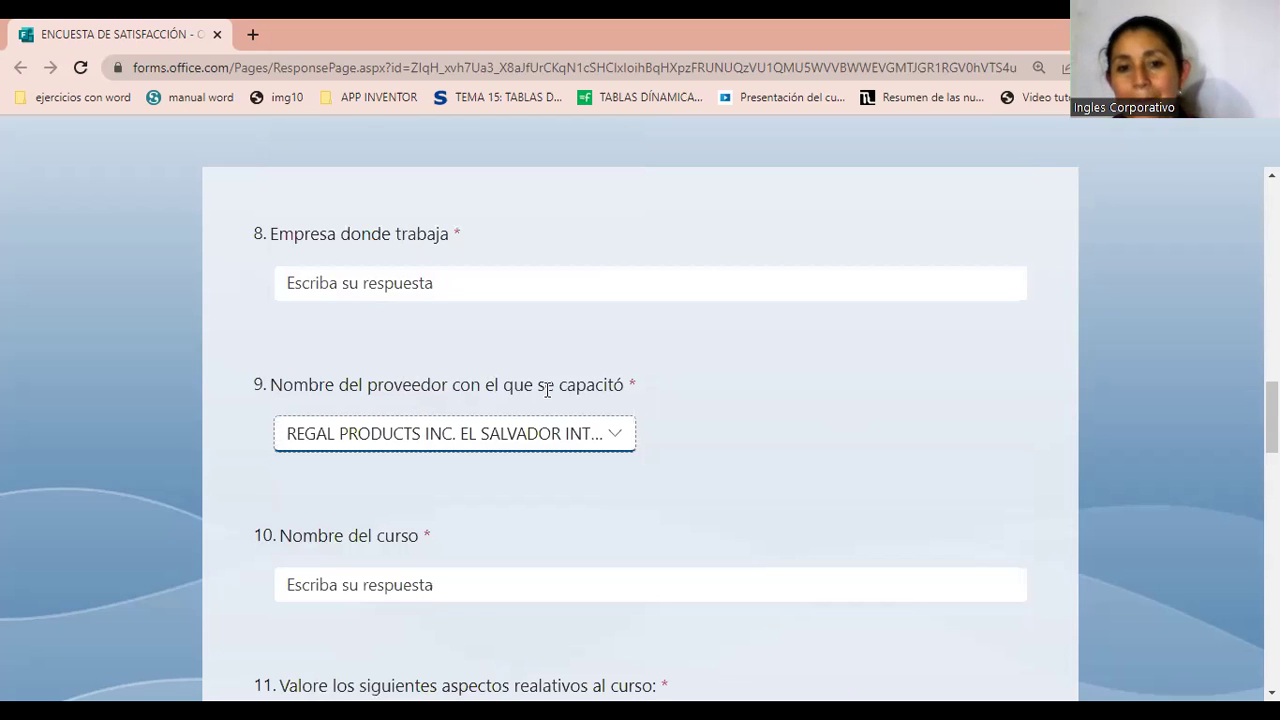
left_click(614, 437)
scroll(614, 437, "down", 3)
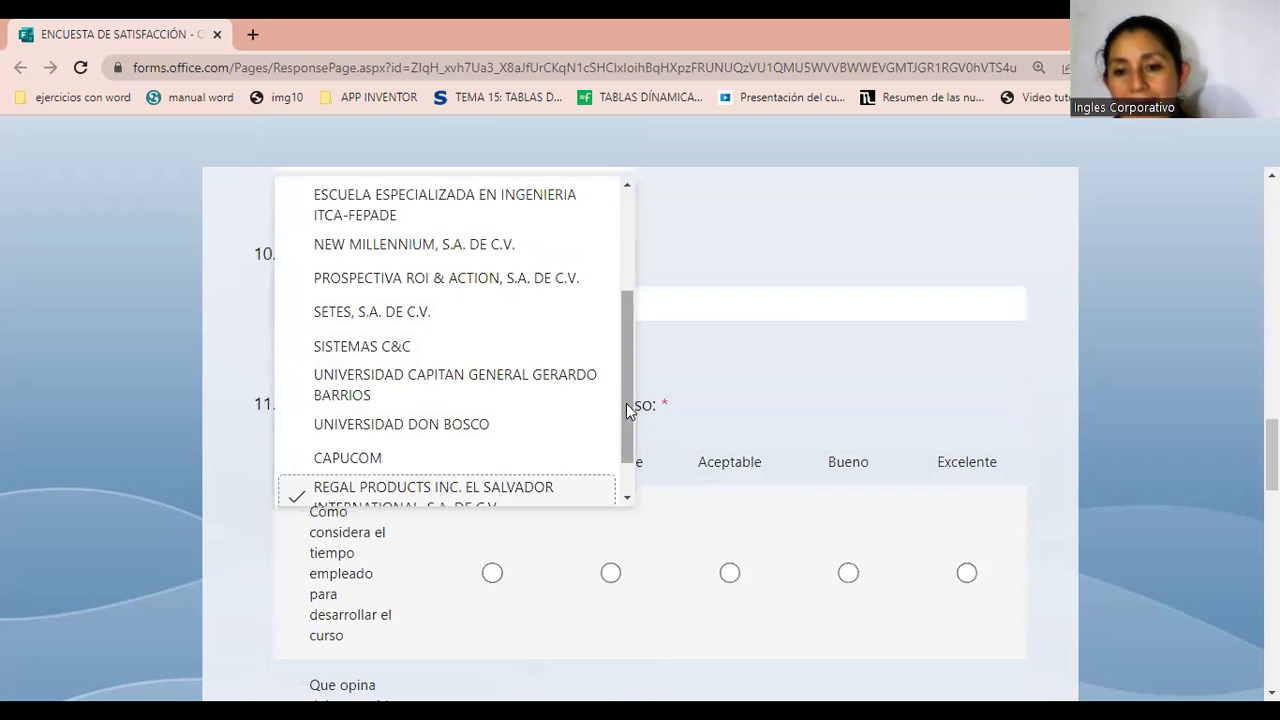
scroll(618, 430, "down", 1)
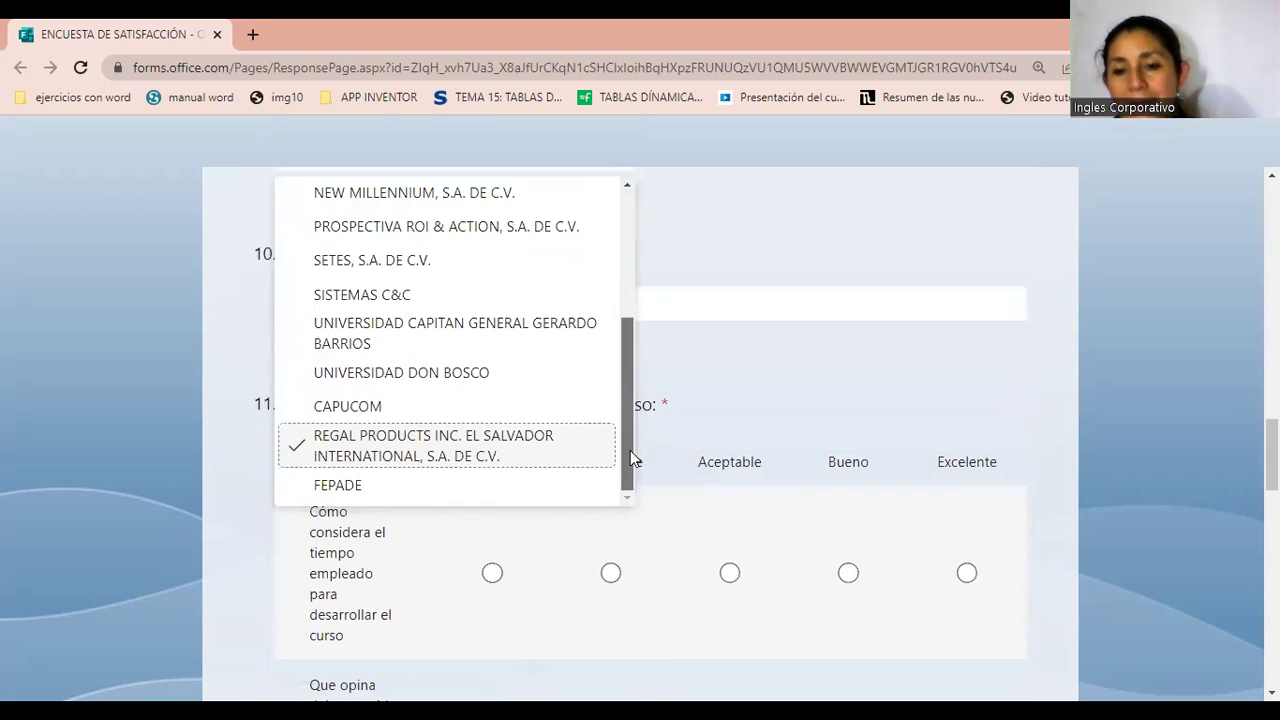
left_click(398, 447)
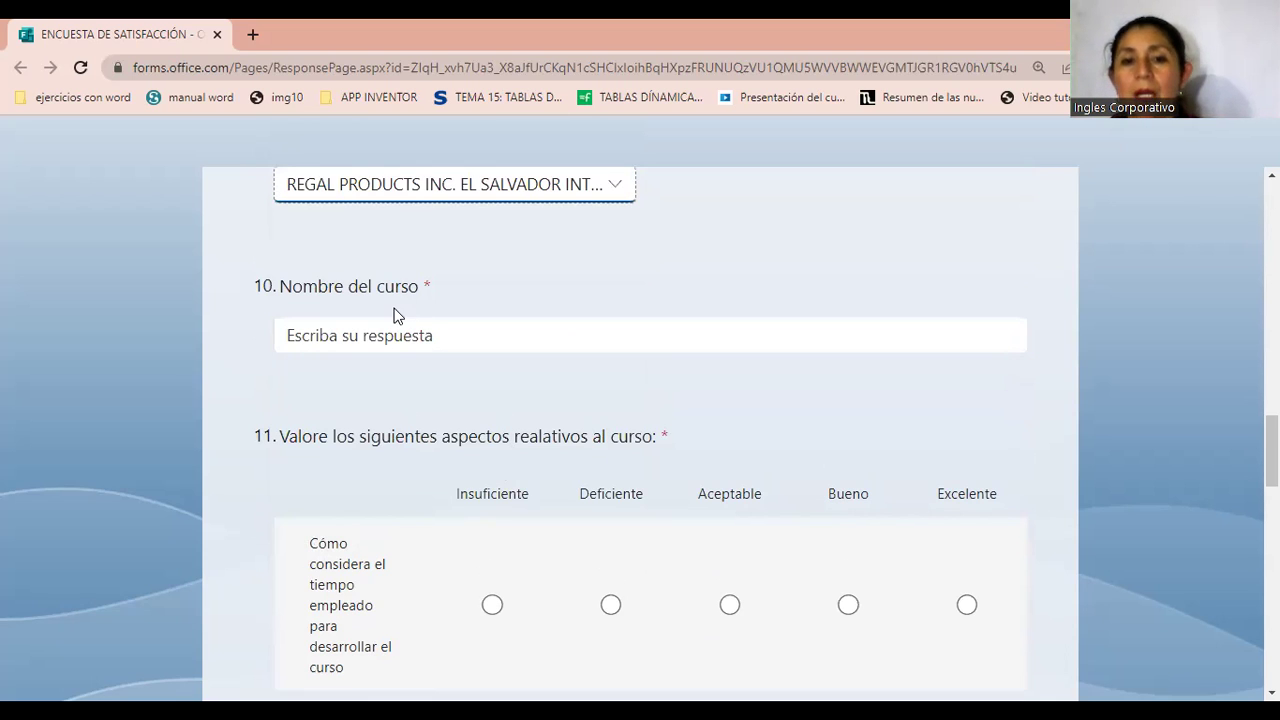
Review the survey again from the order number through the course rating, course dates, satisfaction level and other courses of interest
left_click(461, 671)
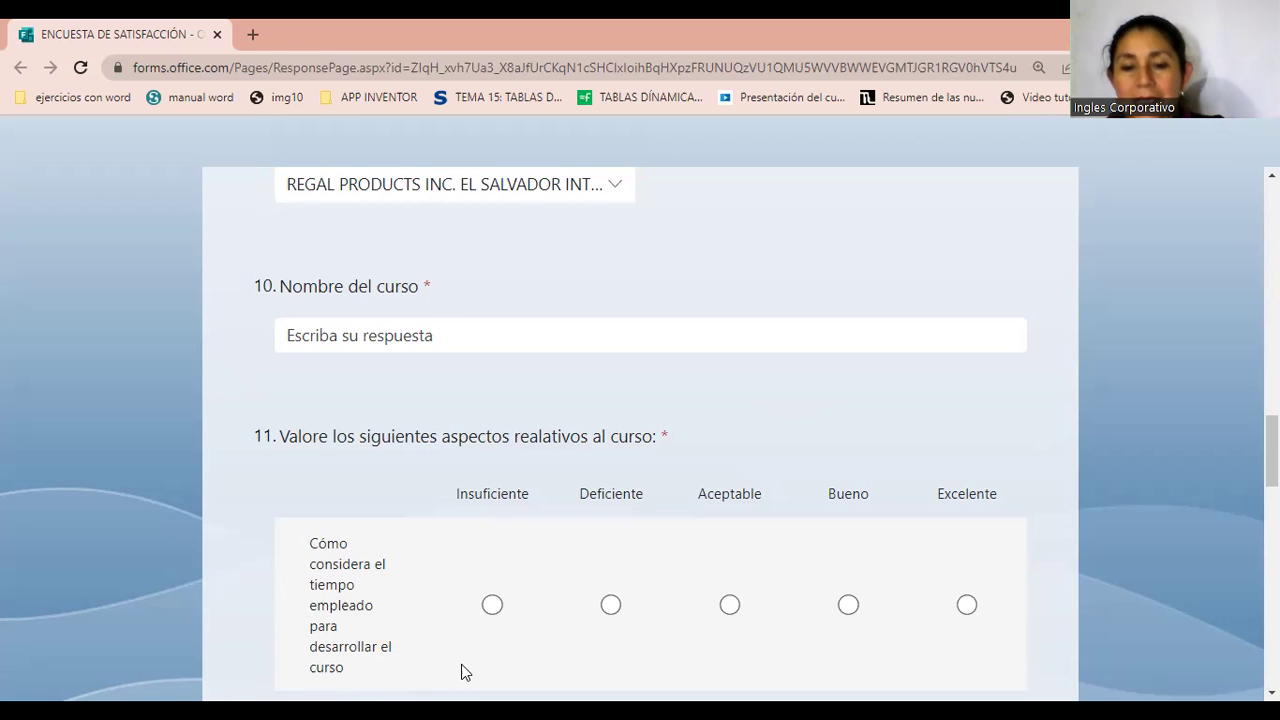
scroll(452, 277, "up", 3)
scroll(452, 277, "down", 3)
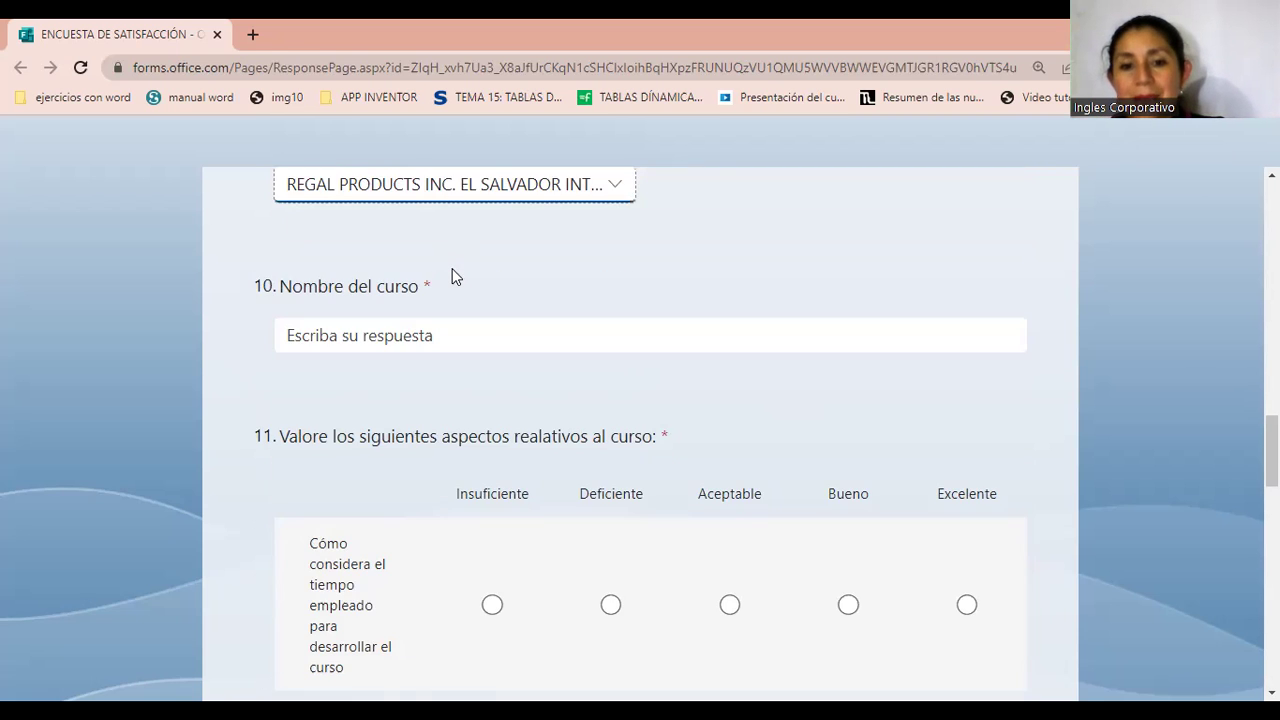
scroll(452, 270, "down", 2)
scroll(452, 270, "up", 10)
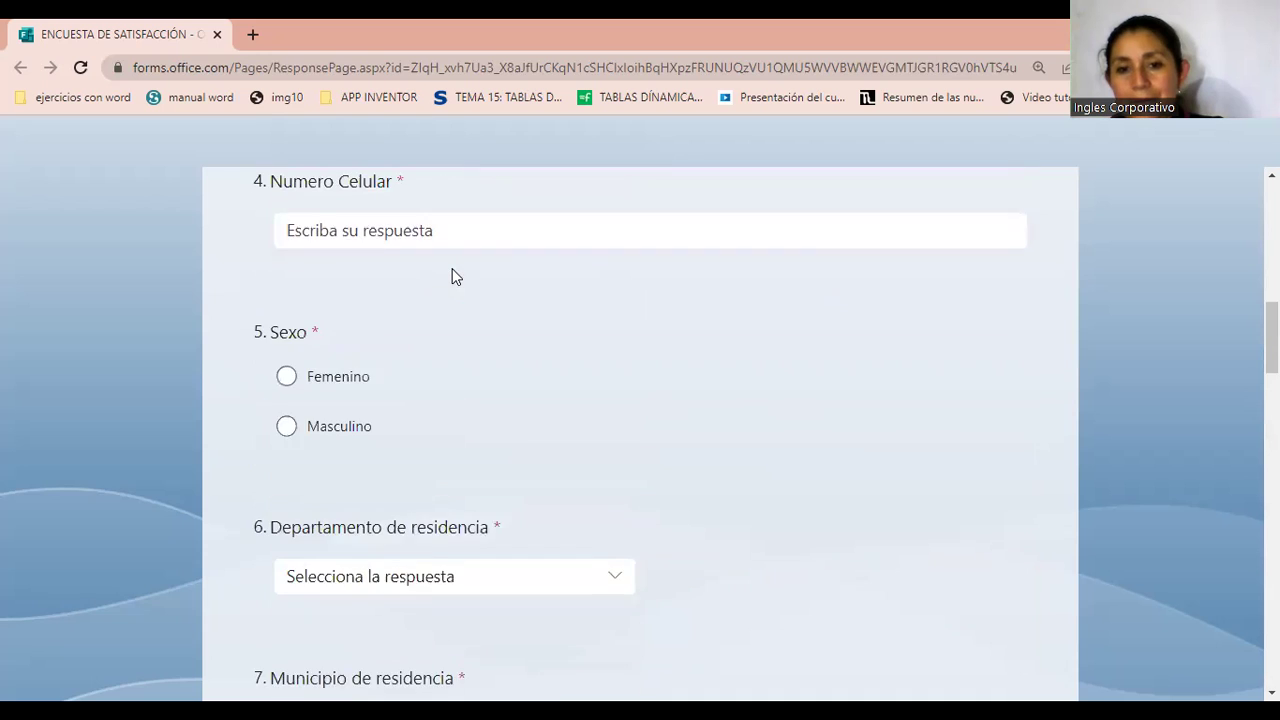
scroll(452, 277, "up", 8)
scroll(452, 277, "down", 1)
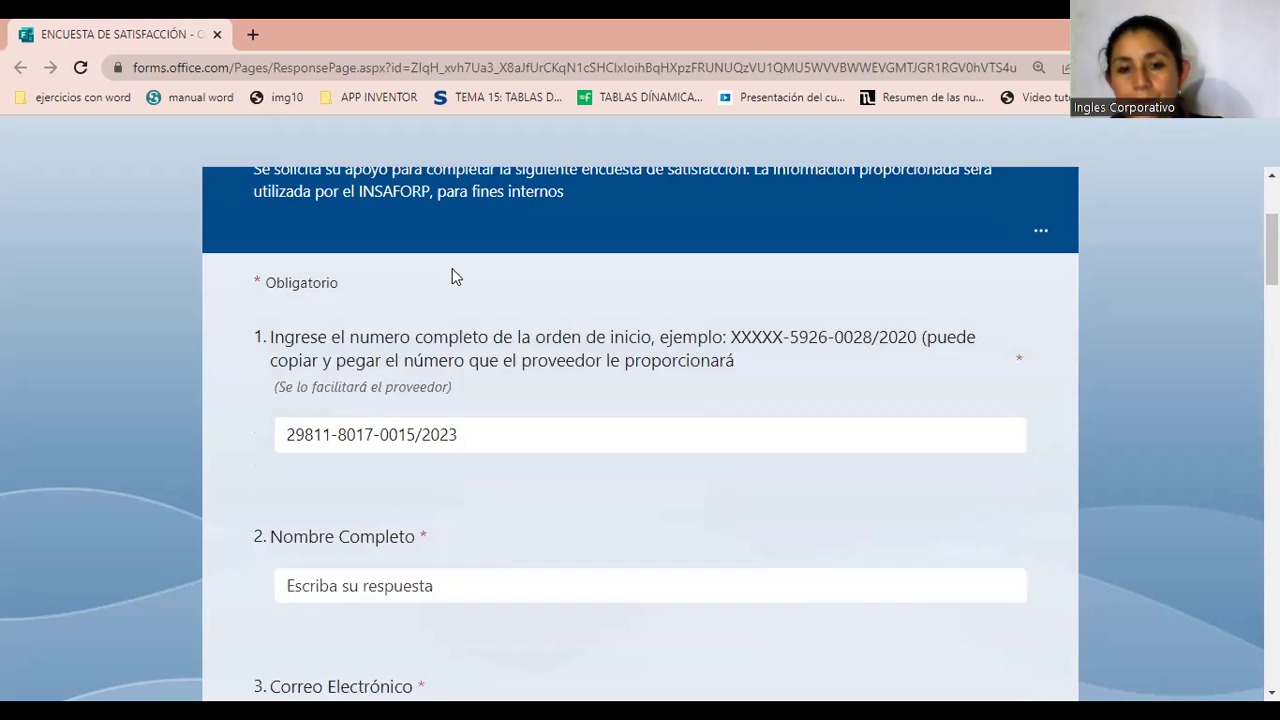
scroll(452, 277, "down", 3)
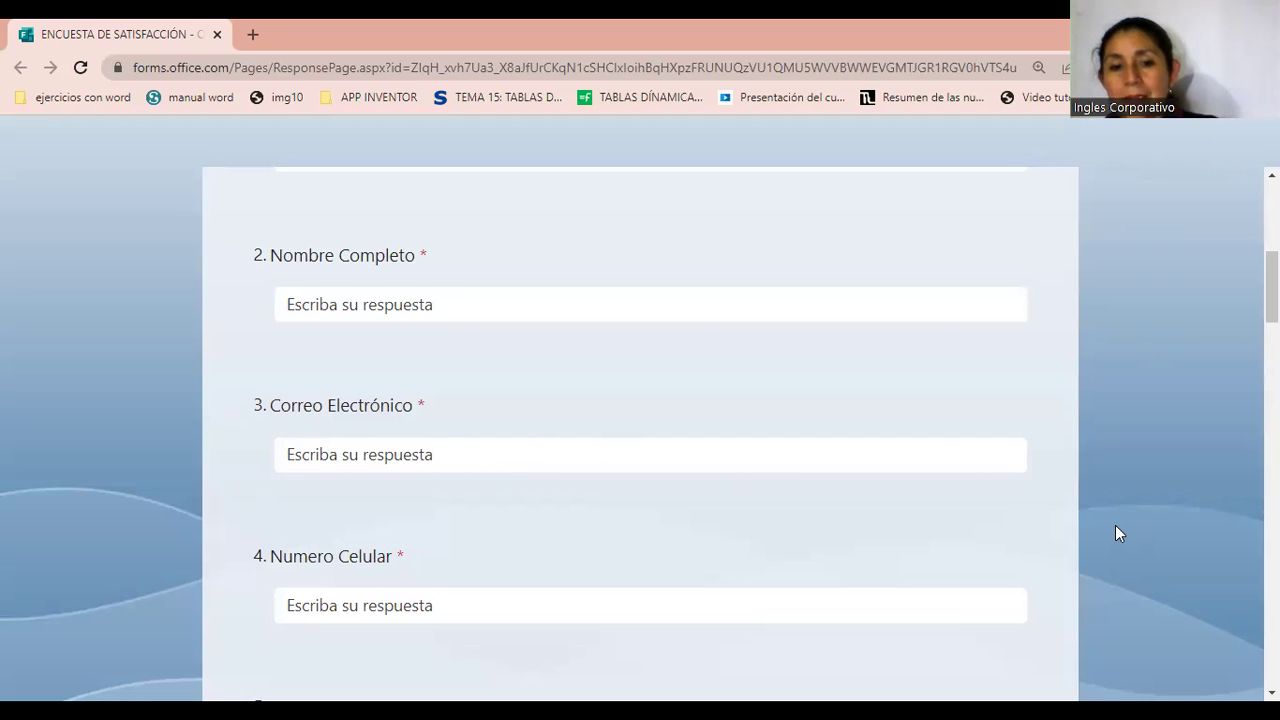
scroll(266, 432, "down", 10)
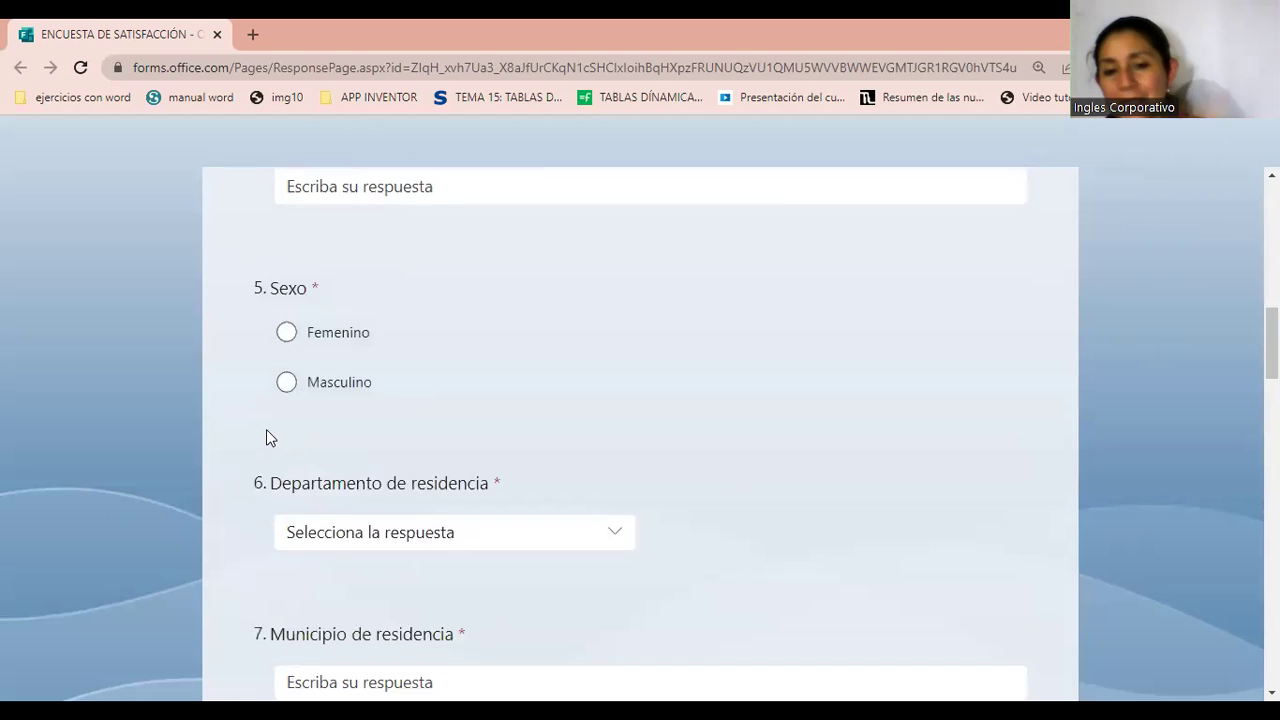
scroll(266, 432, "down", 8)
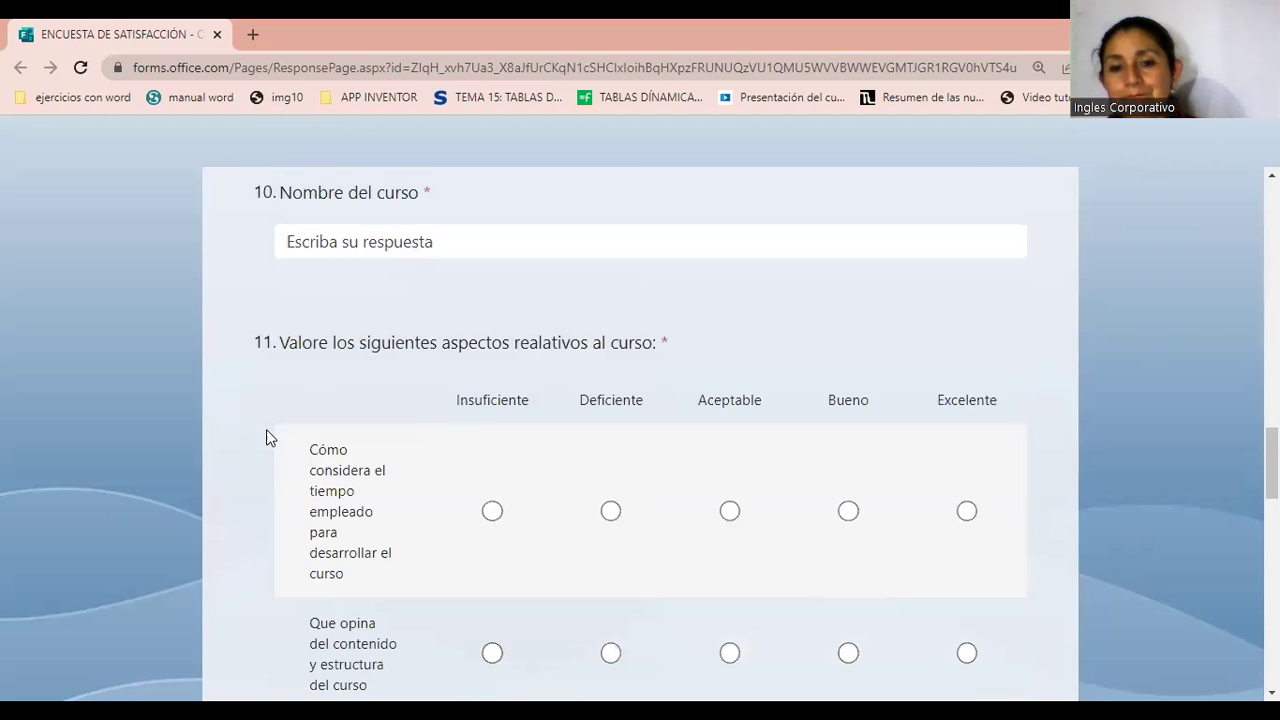
scroll(266, 434, "down", 4)
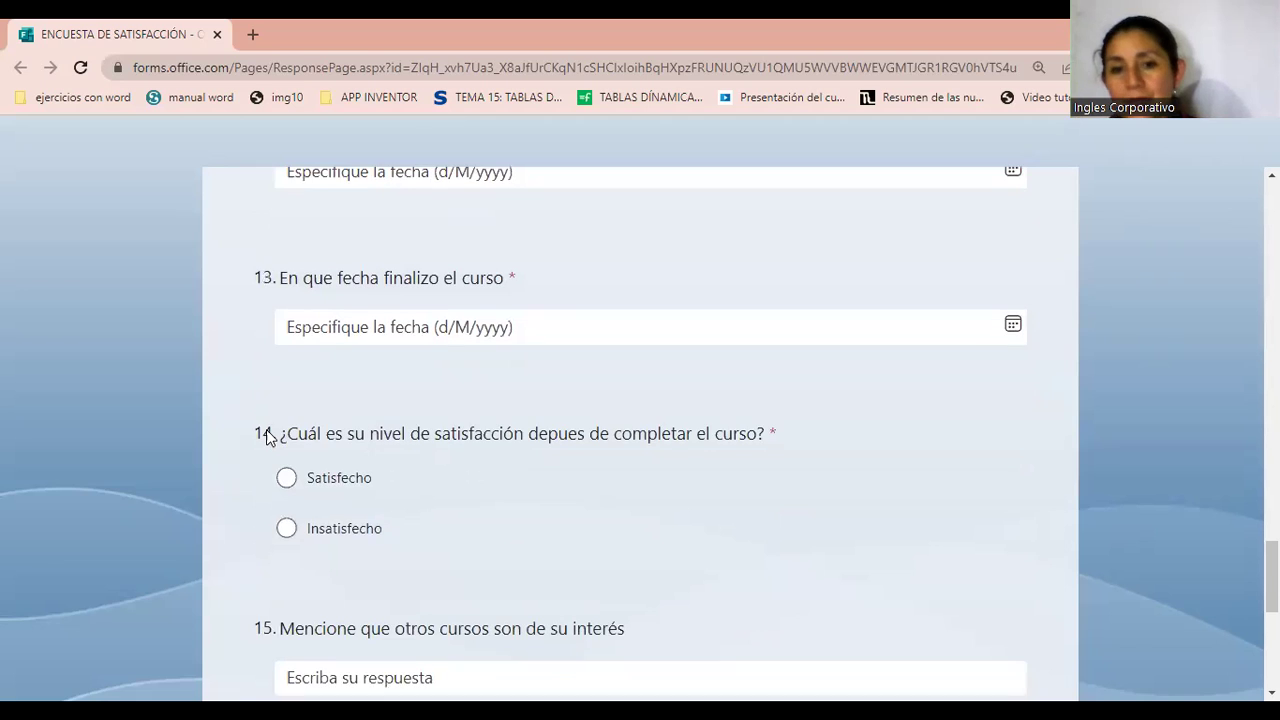
Review the survey's course start and end dates, satisfaction level, other courses of interest and comments questions
scroll(280, 435, "up", 1)
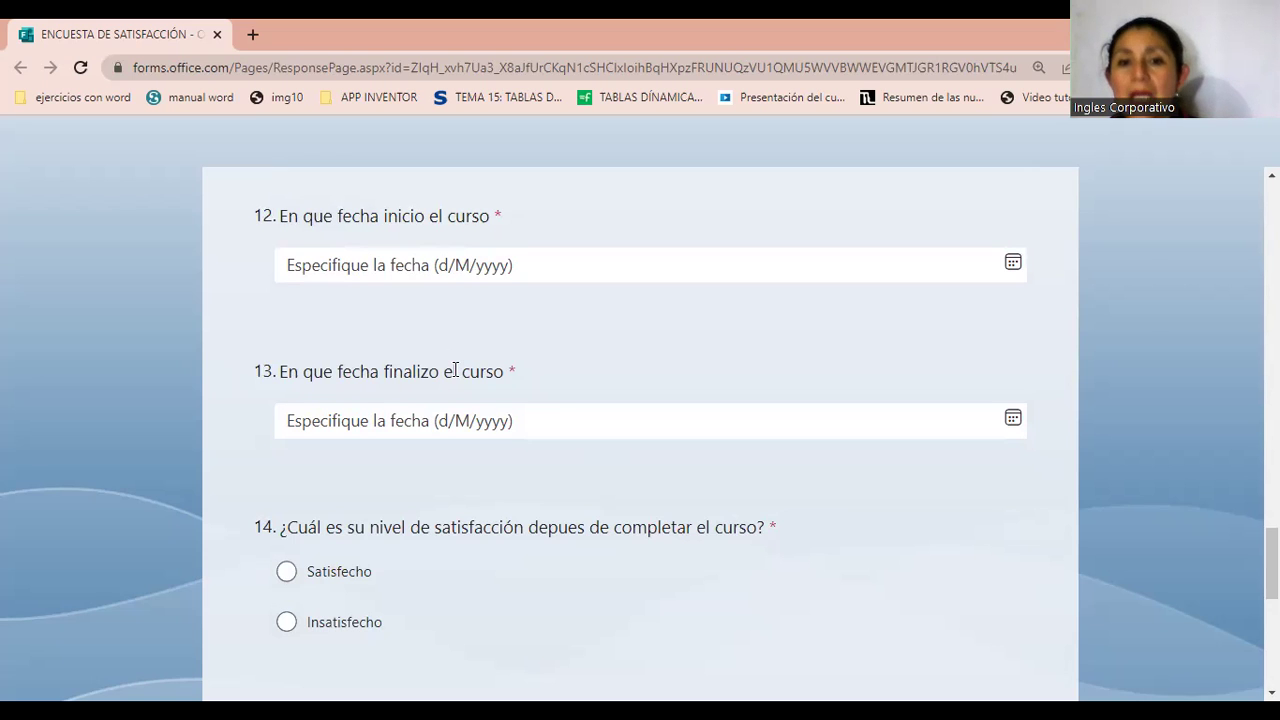
scroll(455, 368, "up", 1)
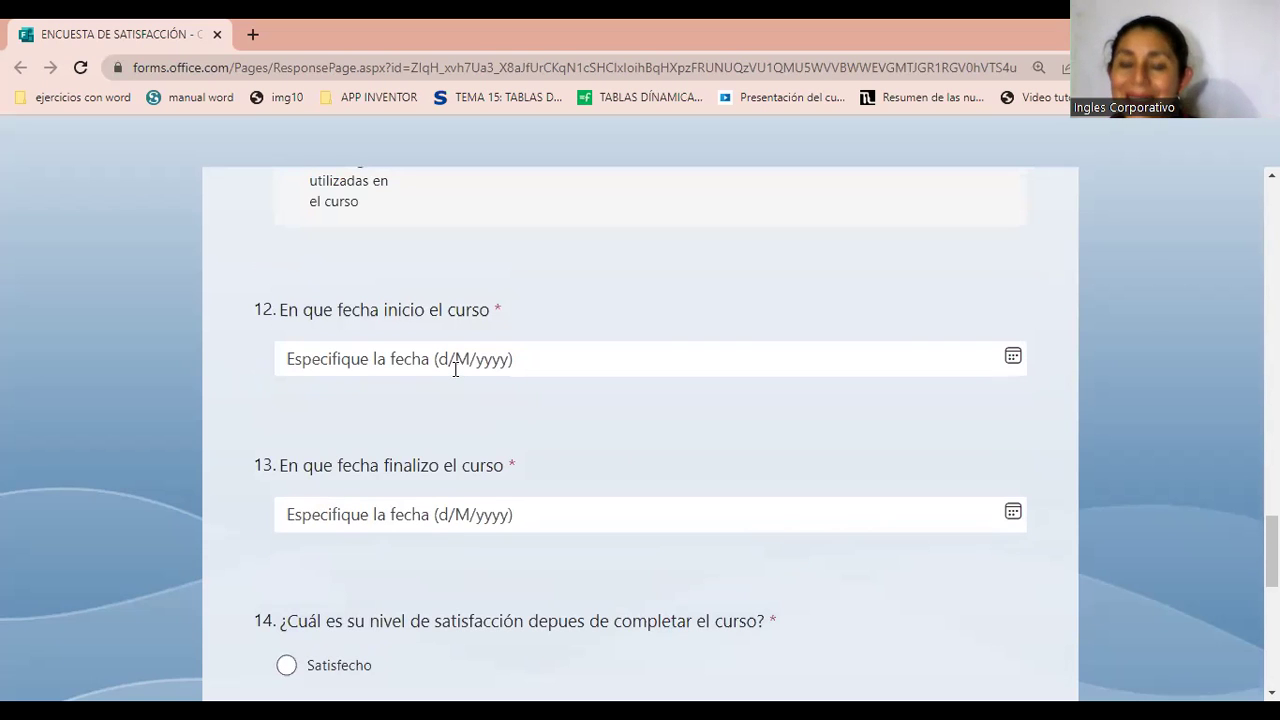
scroll(455, 368, "down", 6)
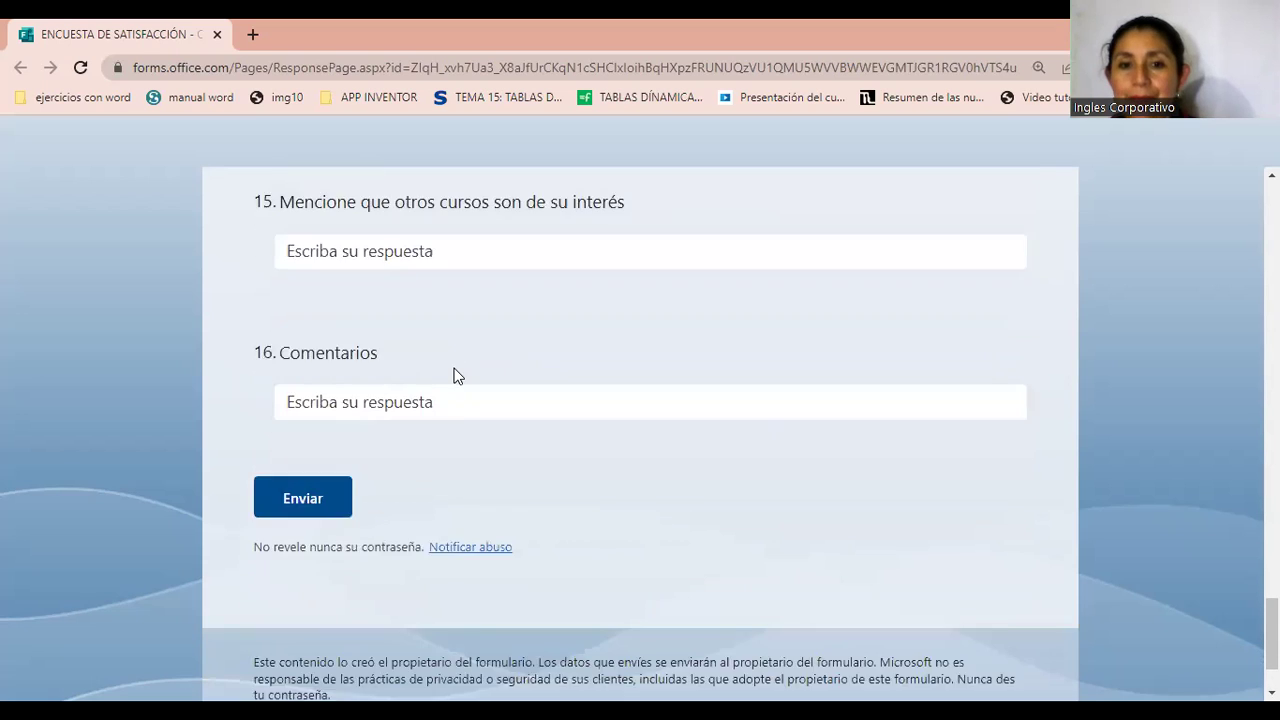
scroll(455, 376, "down", 1)
scroll(455, 376, "up", 15)
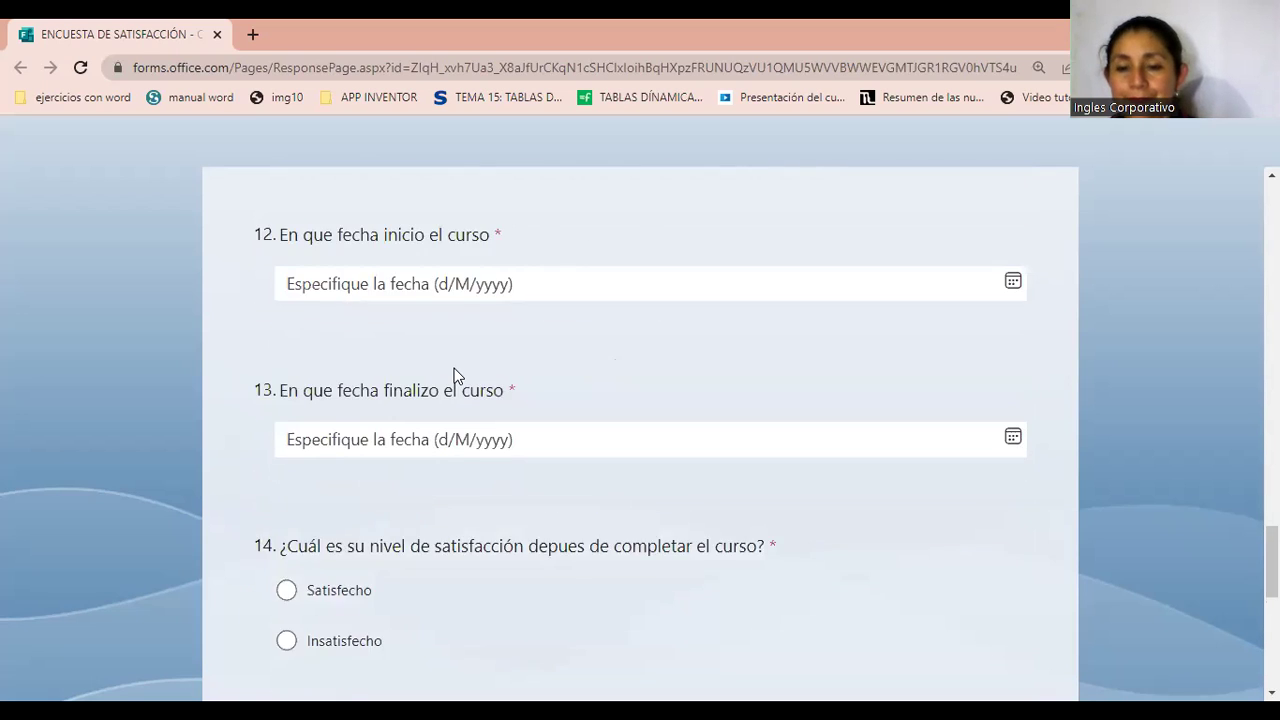
scroll(455, 376, "up", 13)
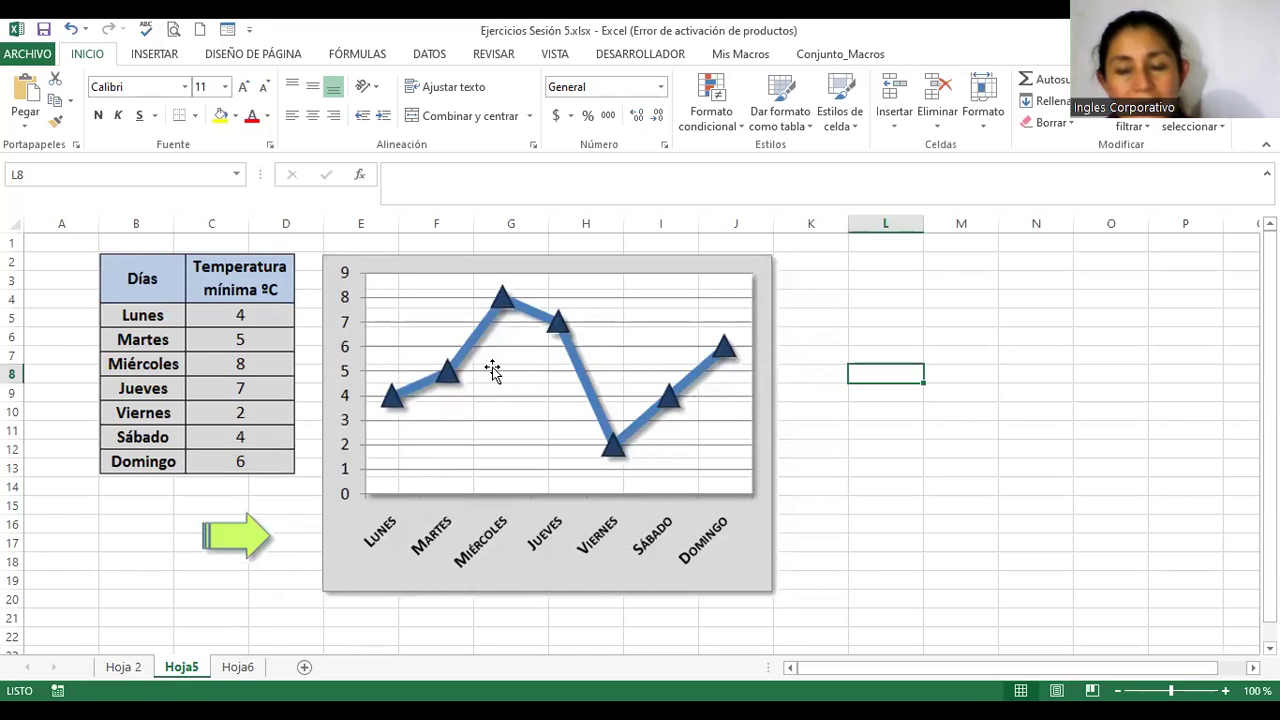
Switch to Ejercicios Sesión 5.xlsx in Excel and move the temperature table and chart picture on Hoja5 across to column H
left_click_drag(492, 363, 954, 363)
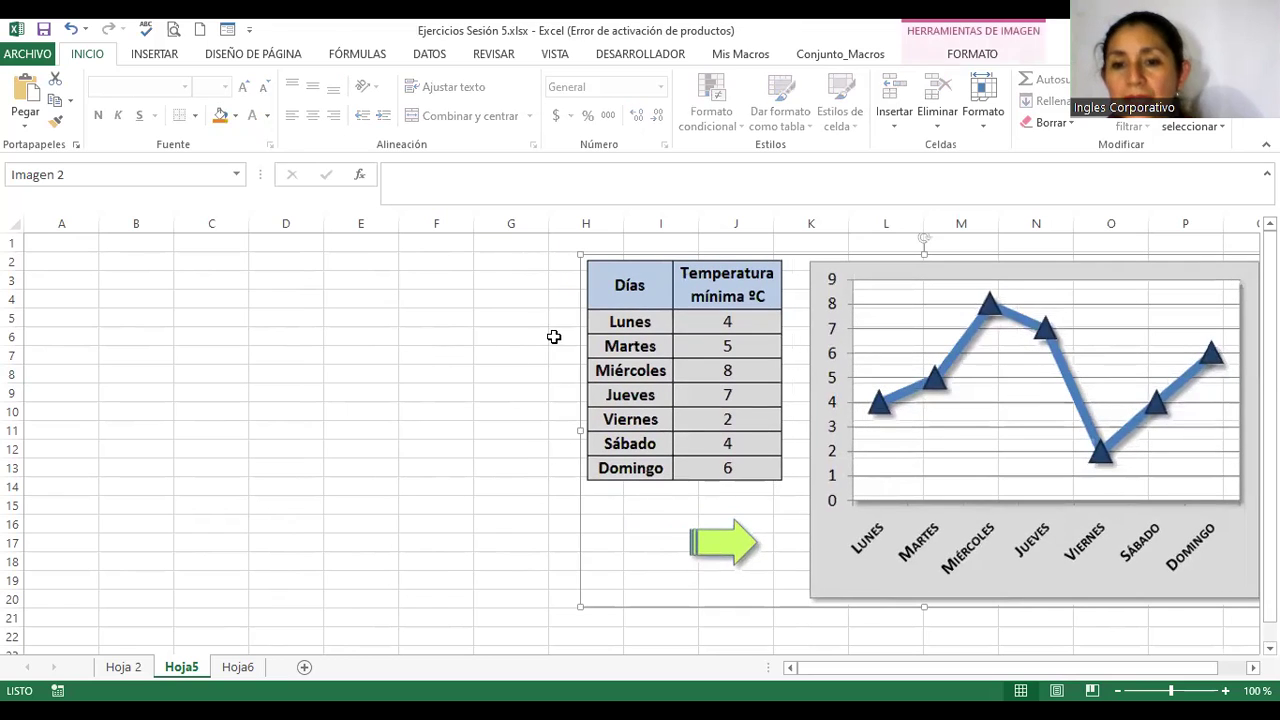
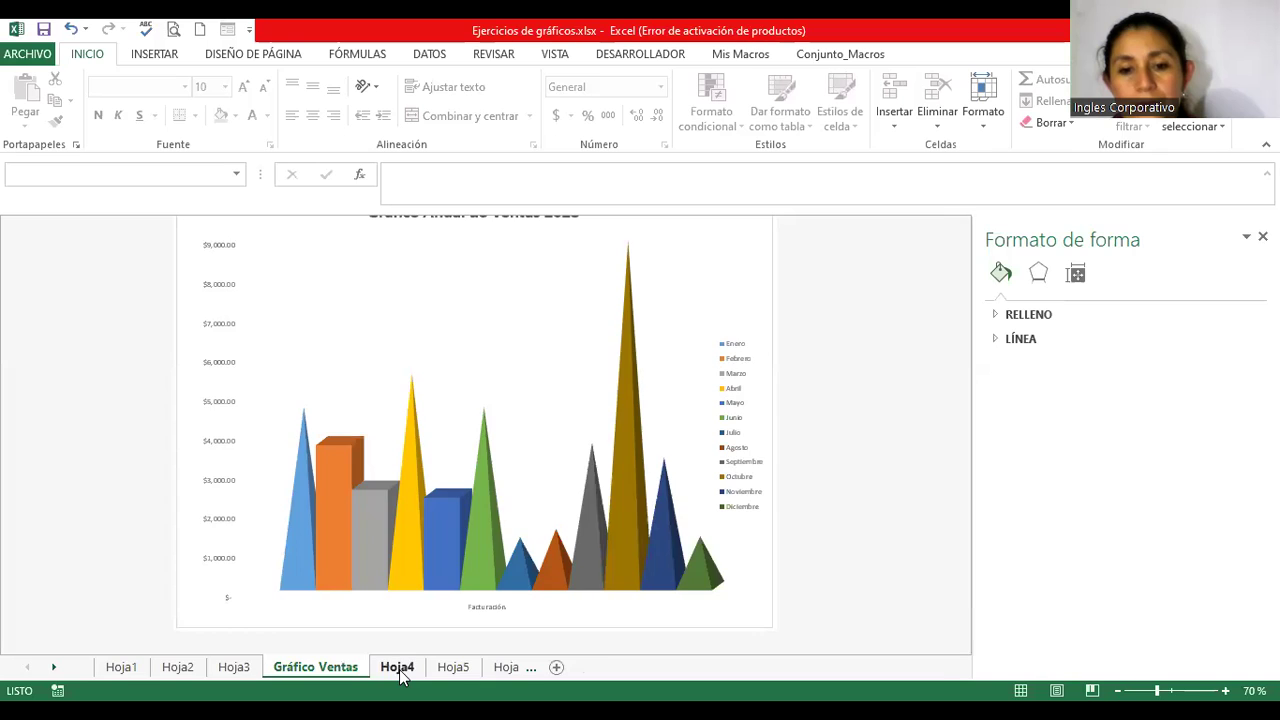
On Hoja5 of Ejercicios de gráficos.xlsx, move the temperature picture across to column H, close the picture formatting pane and enlarge the view to 115 %
left_click(397, 667)
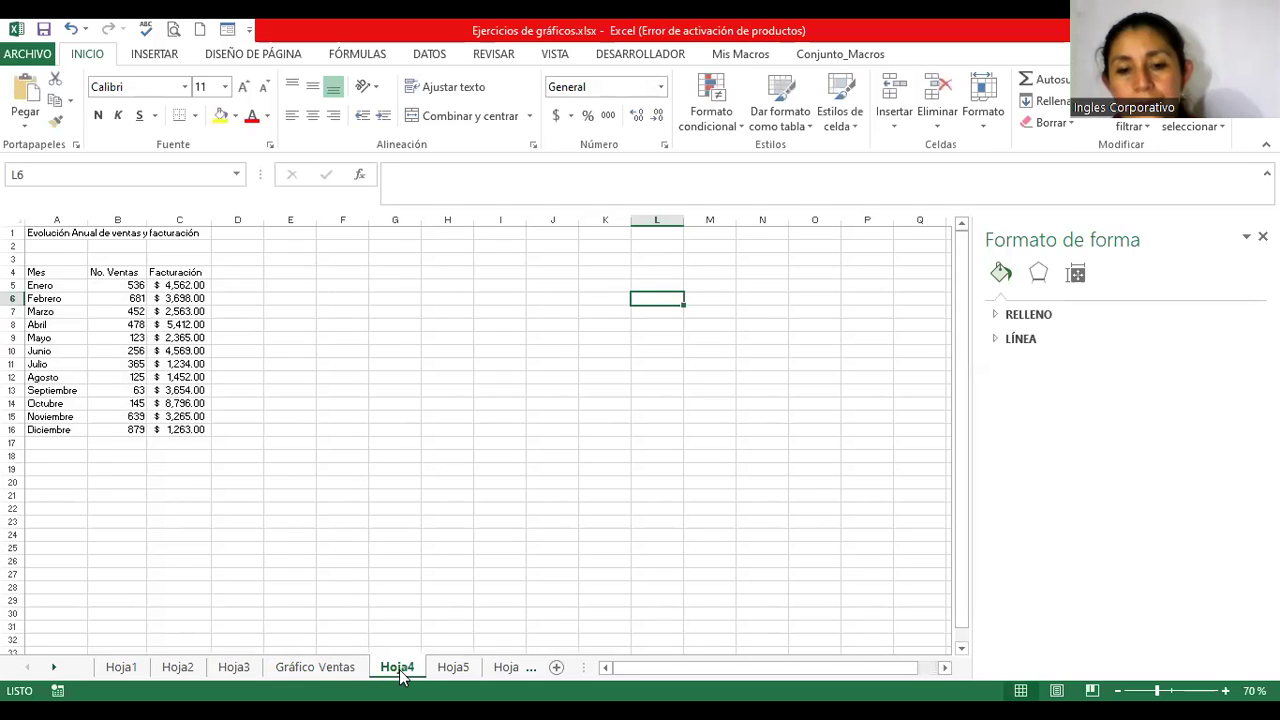
key("ctrl+Page_Down")
left_click(540, 372)
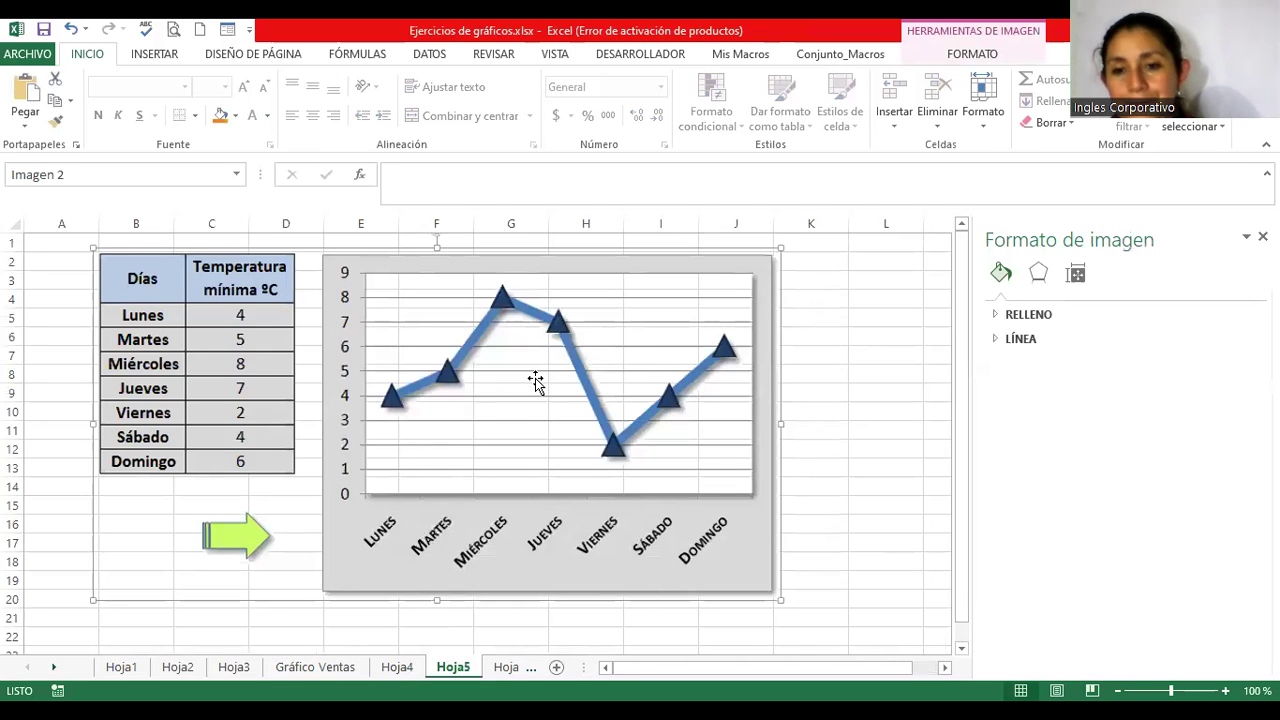
left_click_drag(536, 381, 687, 351)
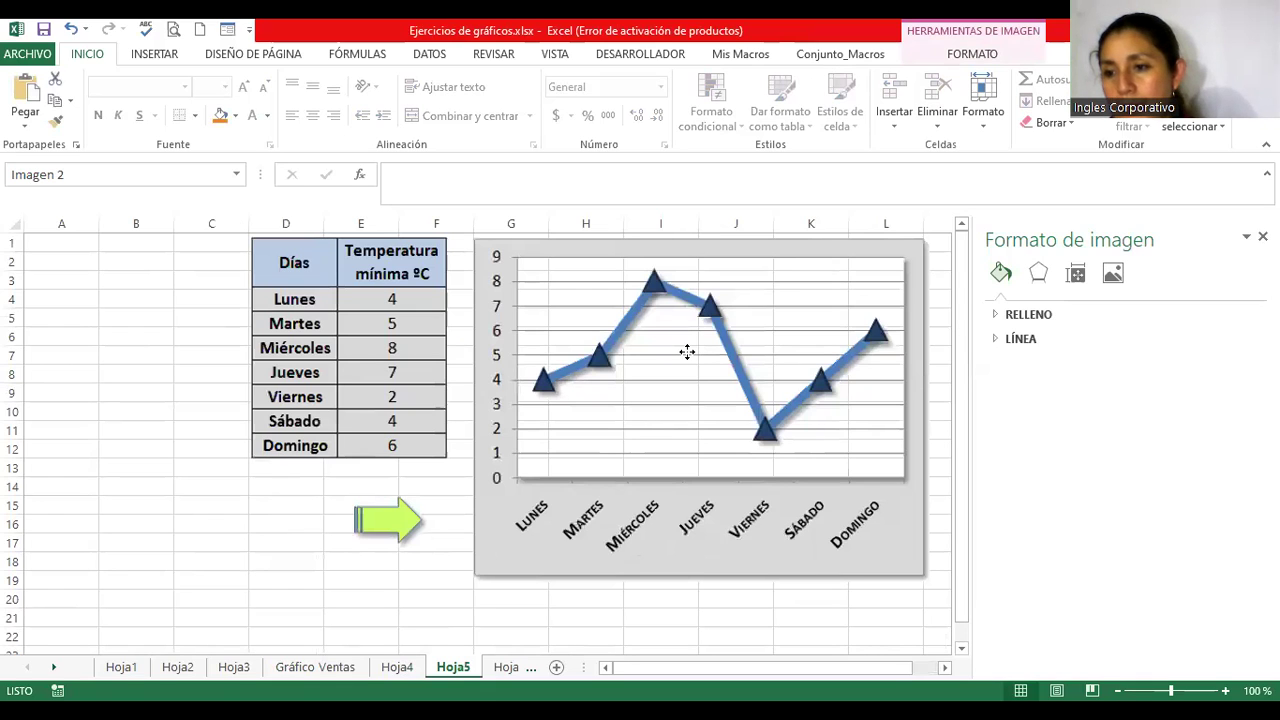
left_click(1262, 236)
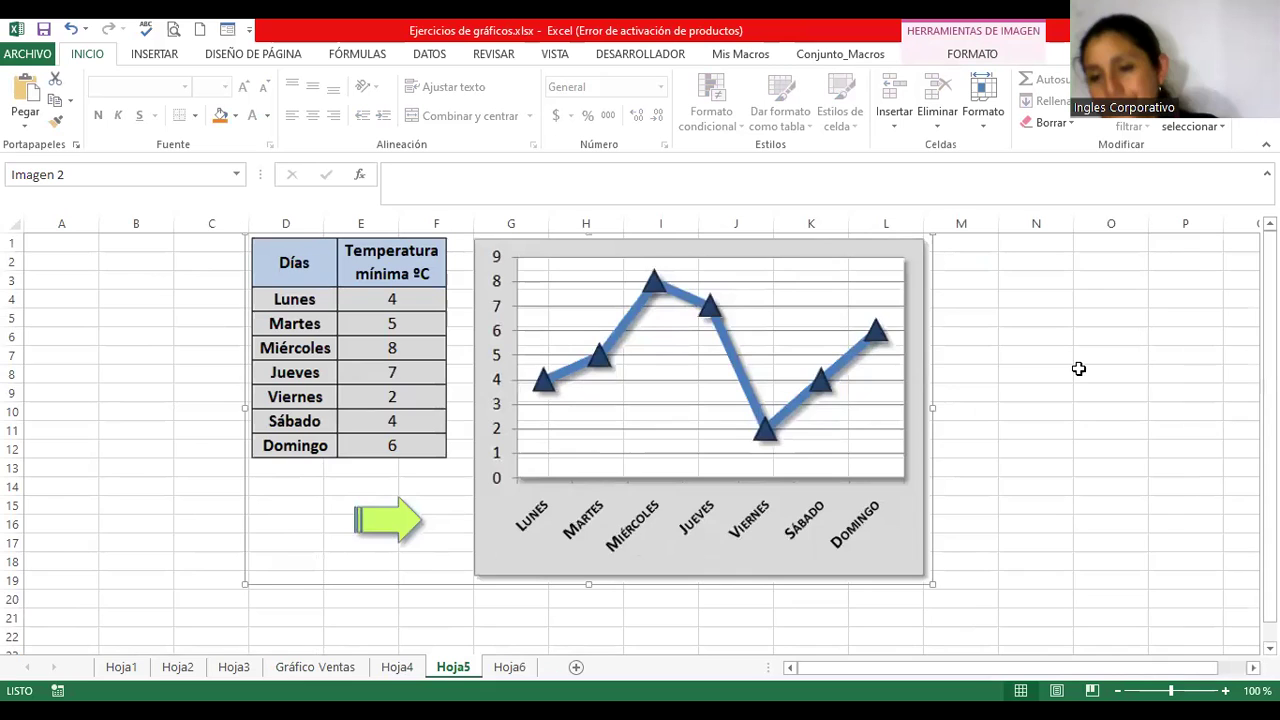
scroll(1079, 369, "down", 3)
left_click_drag(443, 321, 687, 337)
left_click(108, 260)
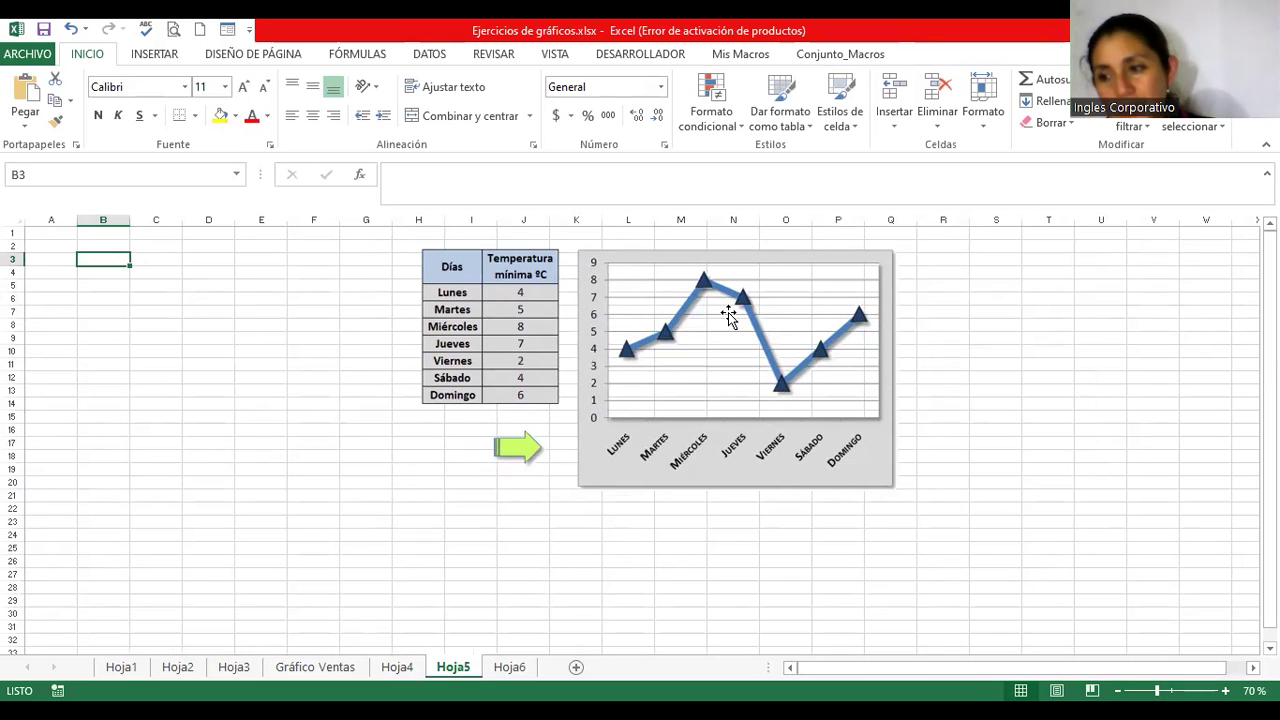
scroll(514, 341, "up", 2, "ctrl")
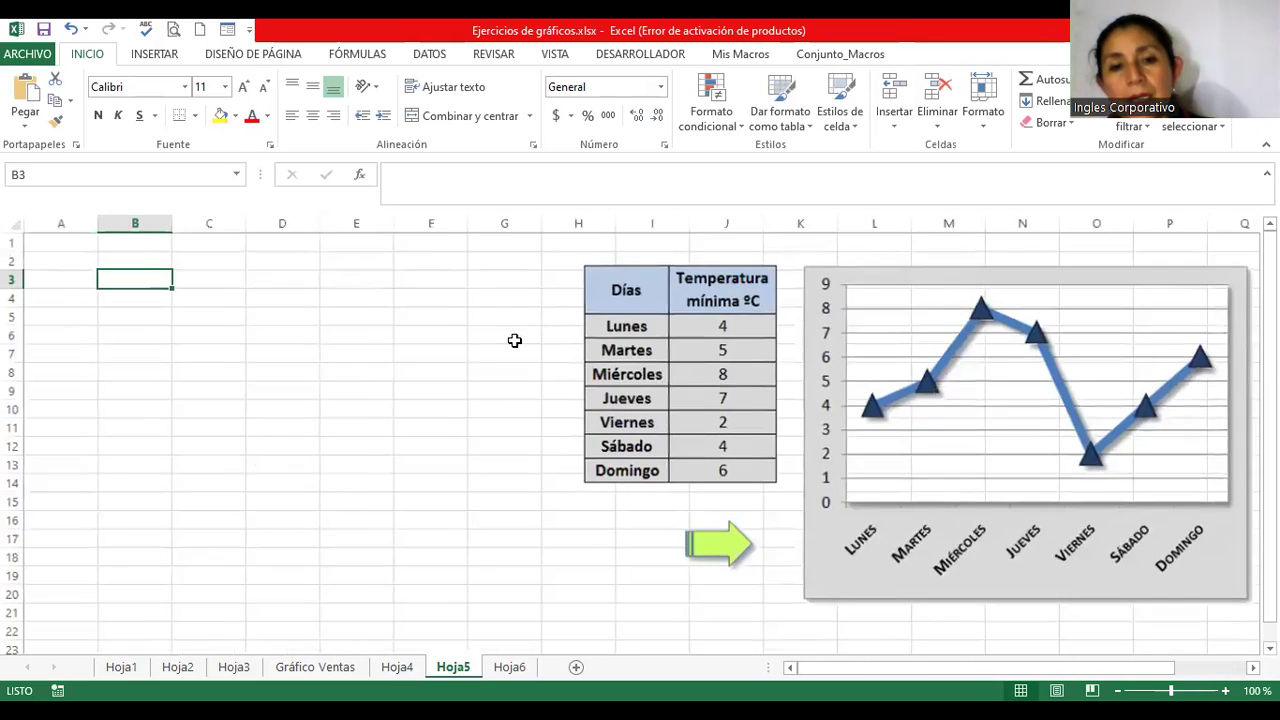
scroll(514, 341, "up", 1, "ctrl")
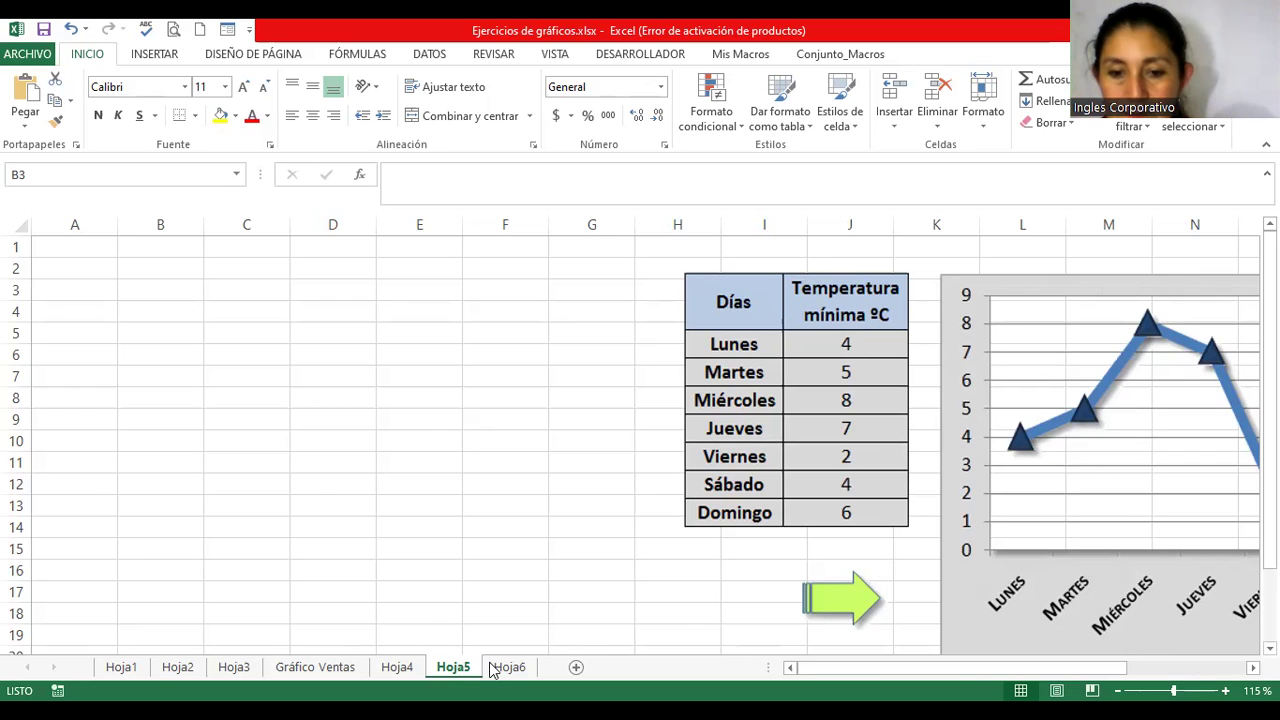
Open the Hoja4 sheet containing the annual sales and billing table
left_click(456, 670)
left_click(398, 672)
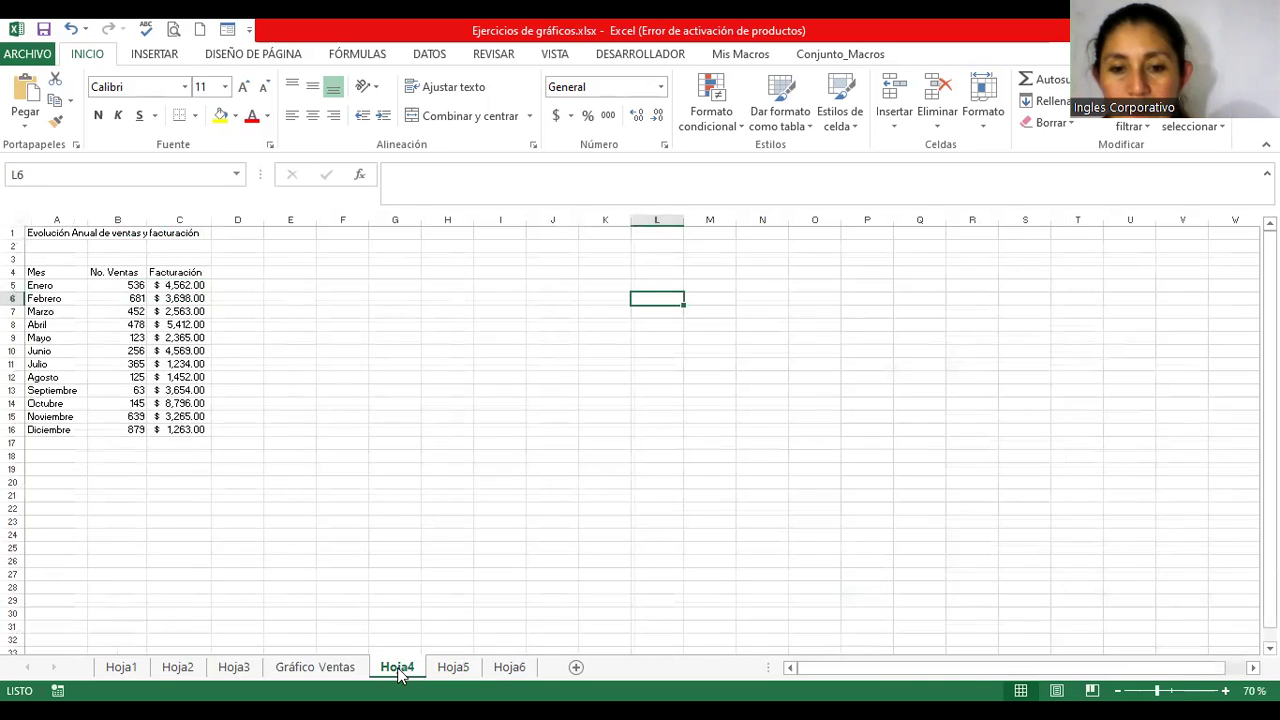